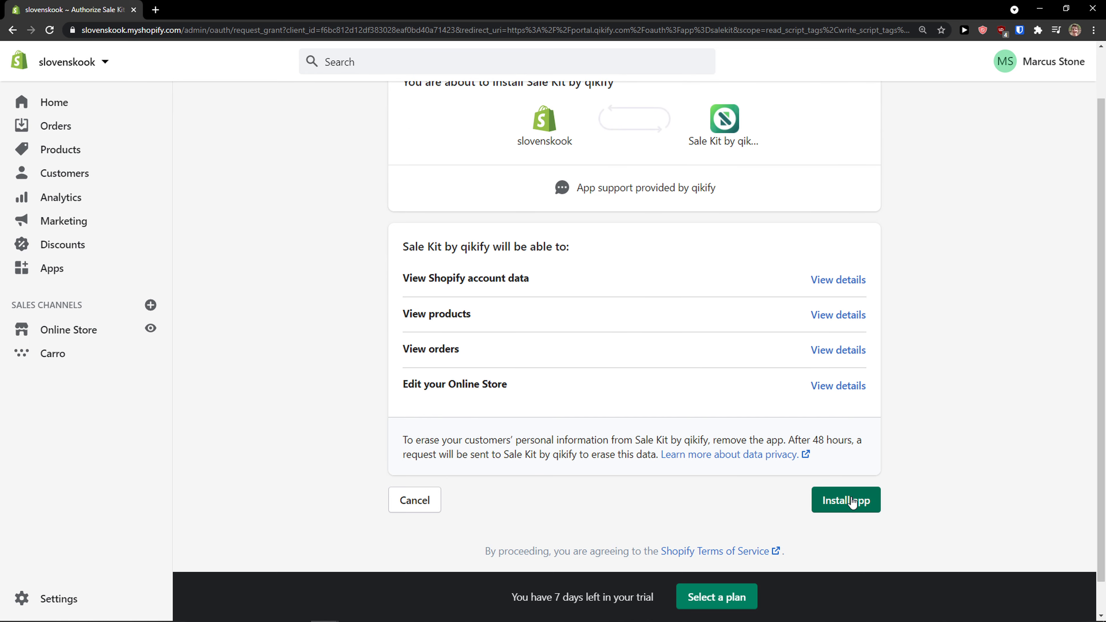
# - Install the Sale Kit by qikify app on the Shopify store
pyautogui.click(849, 500)
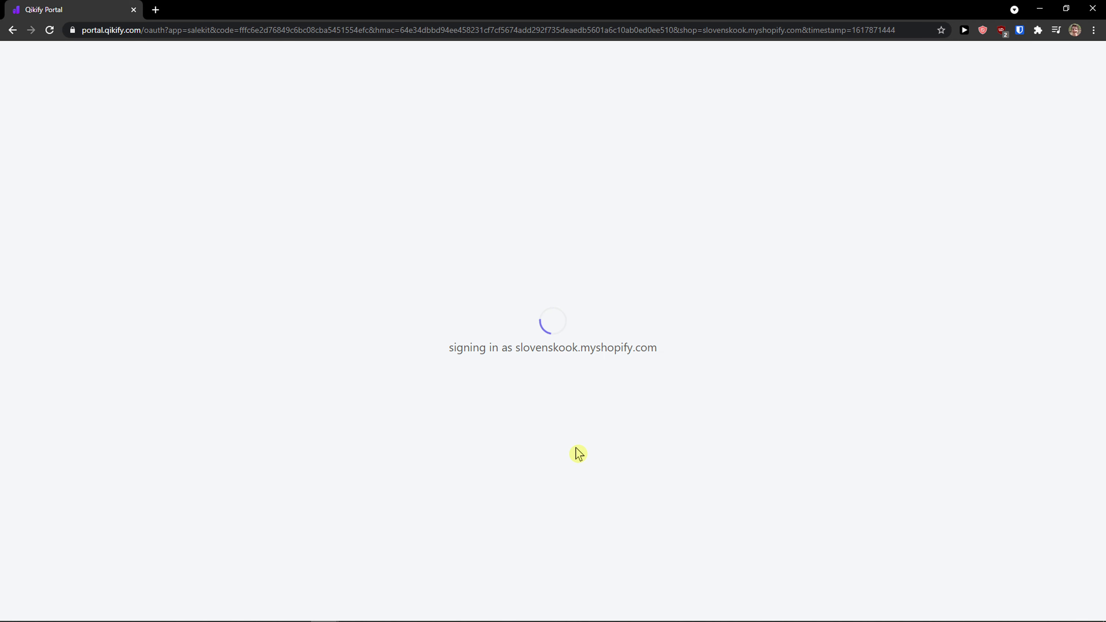
pyautogui.moveTo(628, 428); pyautogui.dragTo(224, 272)
pyautogui.click(224, 274)
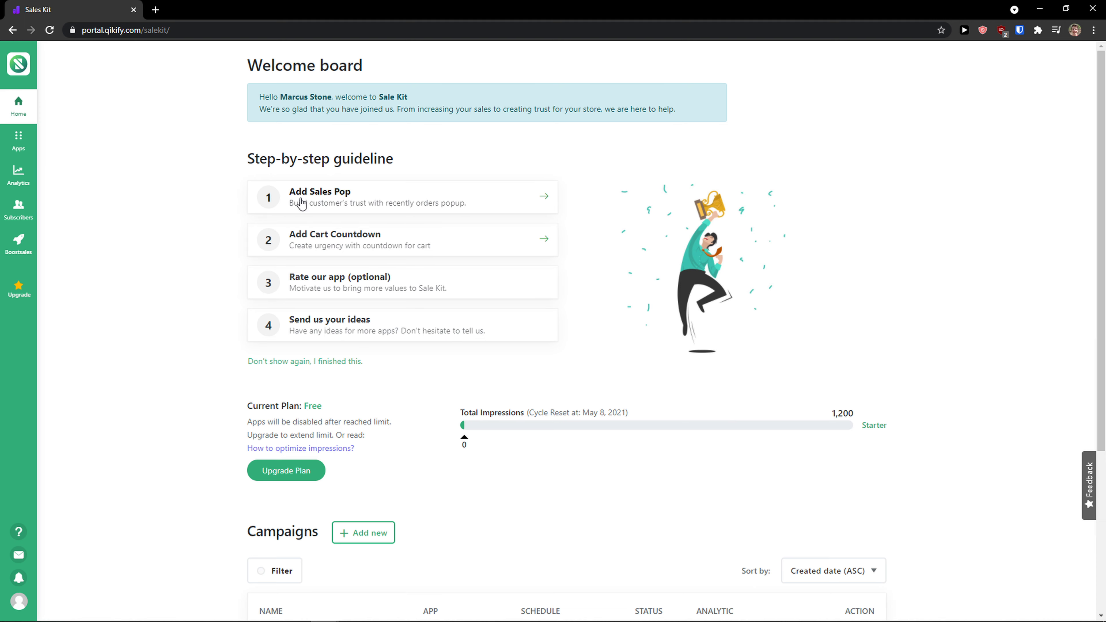
# - Browse the Apps, Analytics, Subscribers and Boostsales sections of Sale Kit, returning to Home
pyautogui.click(16, 141)
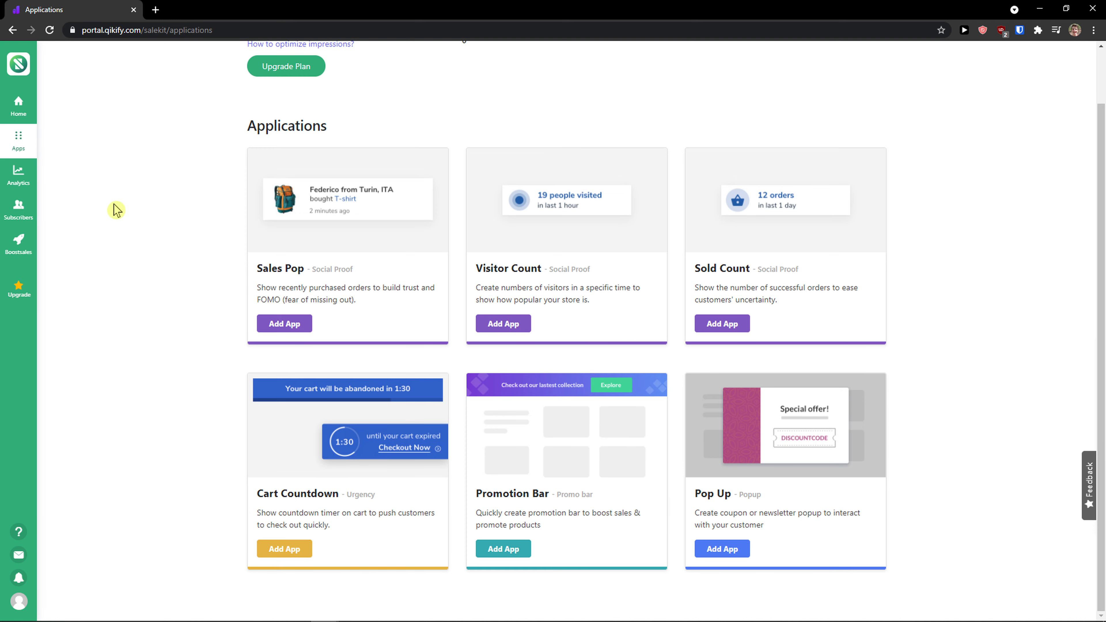
pyautogui.click(18, 175)
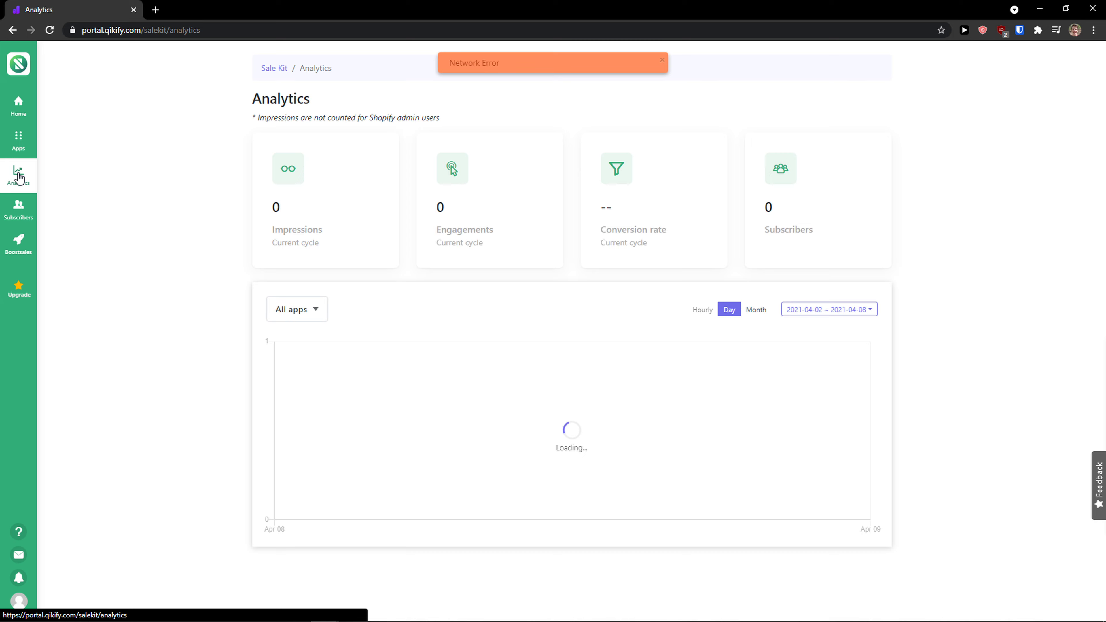
pyautogui.click(24, 212)
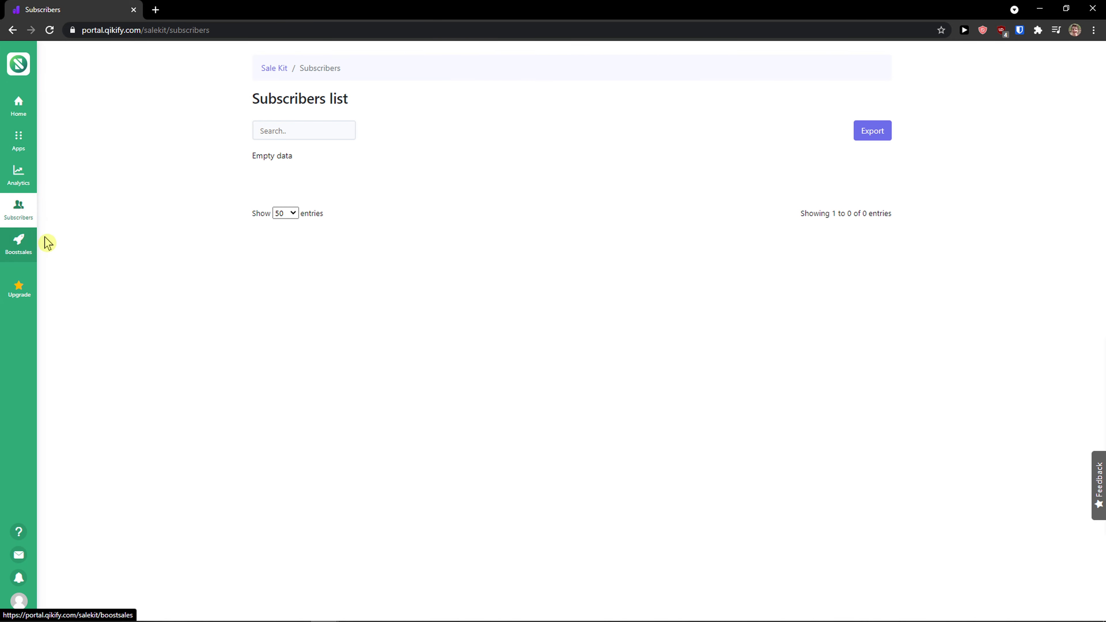
pyautogui.click(27, 247)
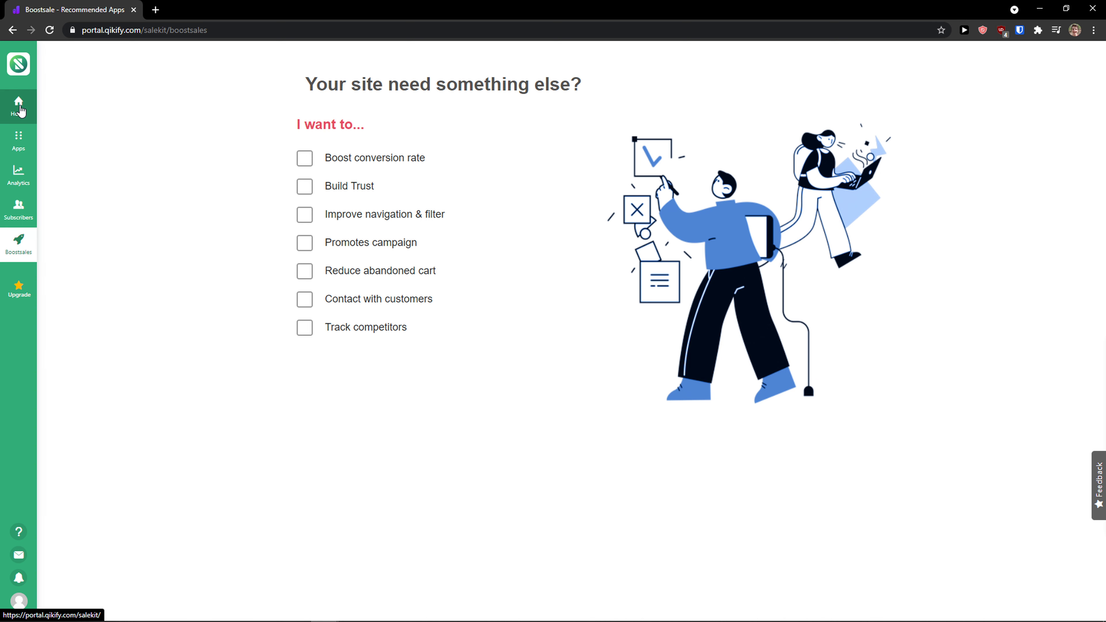
pyautogui.click(18, 107)
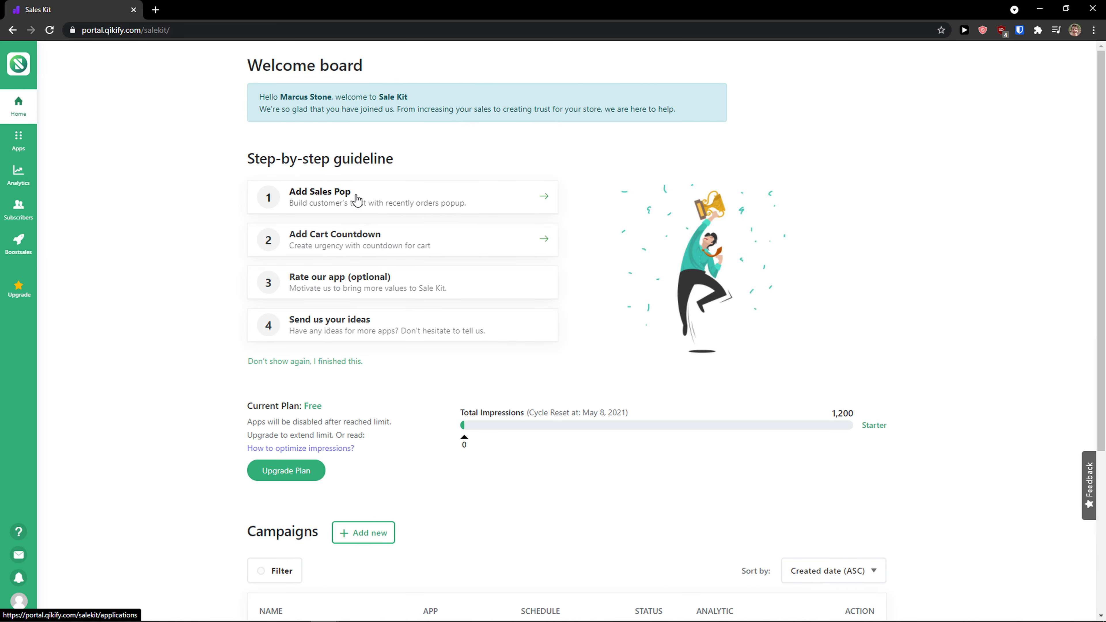
# - Add the Sales Pop app, keeping order import on Automatic (Import from Shopify Orders)
pyautogui.click(393, 202)
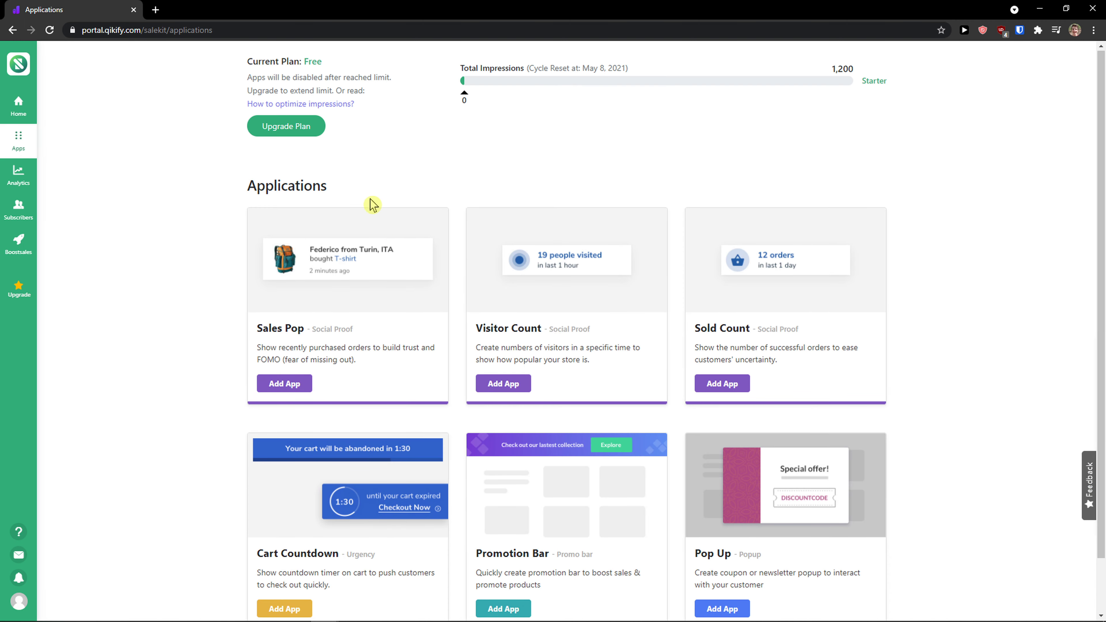
pyautogui.click(297, 389)
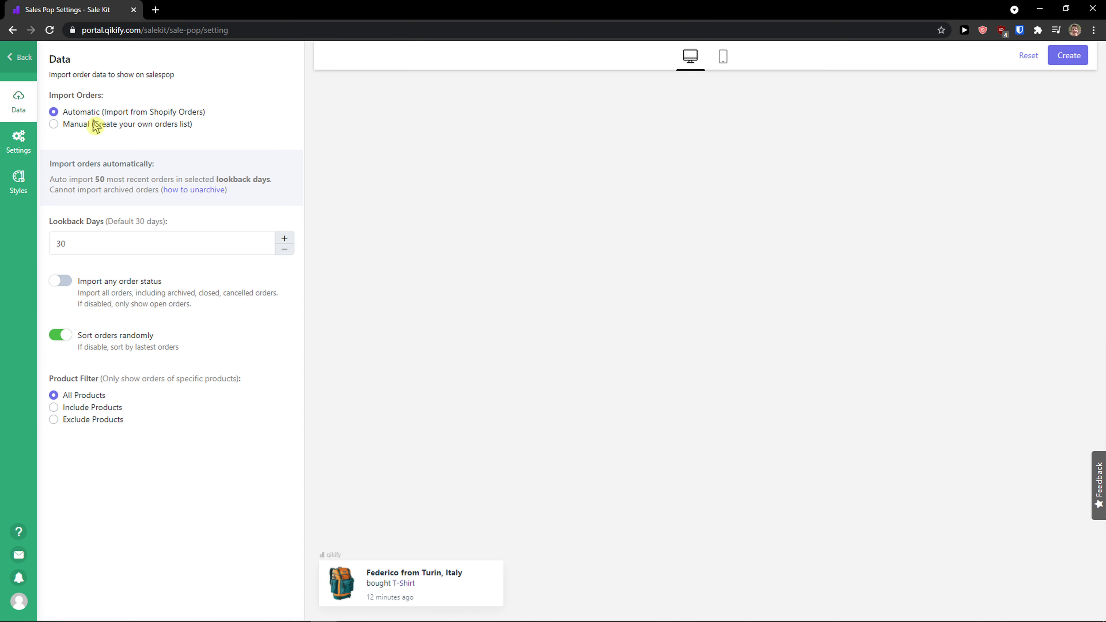
pyautogui.click(53, 124)
pyautogui.click(54, 112)
# - Preview the sales pop in mobile and desktop views and create the Sales Pop campaign
pyautogui.click(722, 60)
pyautogui.click(689, 58)
pyautogui.tripleClick(425, 585)
pyautogui.tripleClick(426, 586)
pyautogui.click(425, 587)
pyautogui.tripleClick(426, 587)
pyautogui.click(365, 573)
pyautogui.moveTo(365, 573)
pyautogui.mouseDown()
pyautogui.moveTo(432, 585)
pyautogui.moveTo(381, 572)
pyautogui.mouseUp()
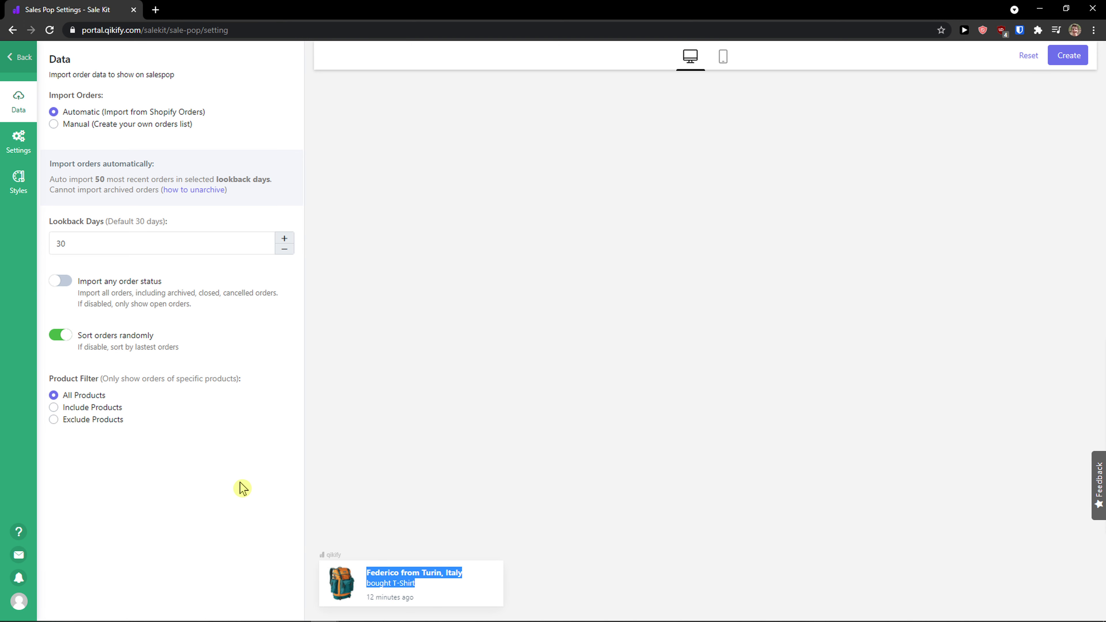
pyautogui.click(1060, 60)
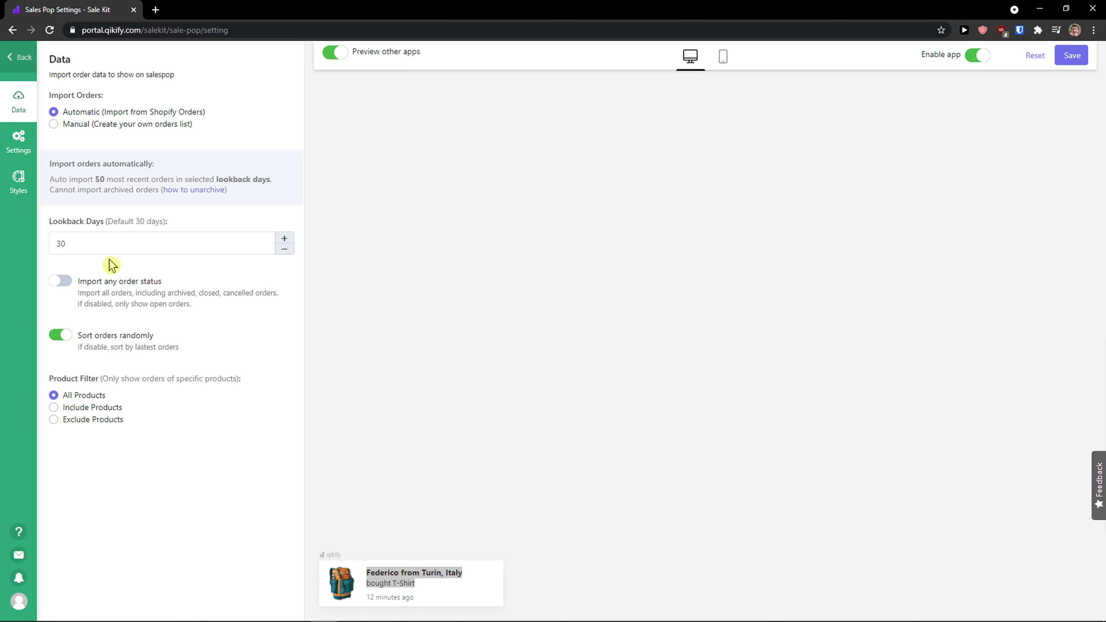
# - Open the Sales Pop settings and examine the two-line message template
pyautogui.click(18, 158)
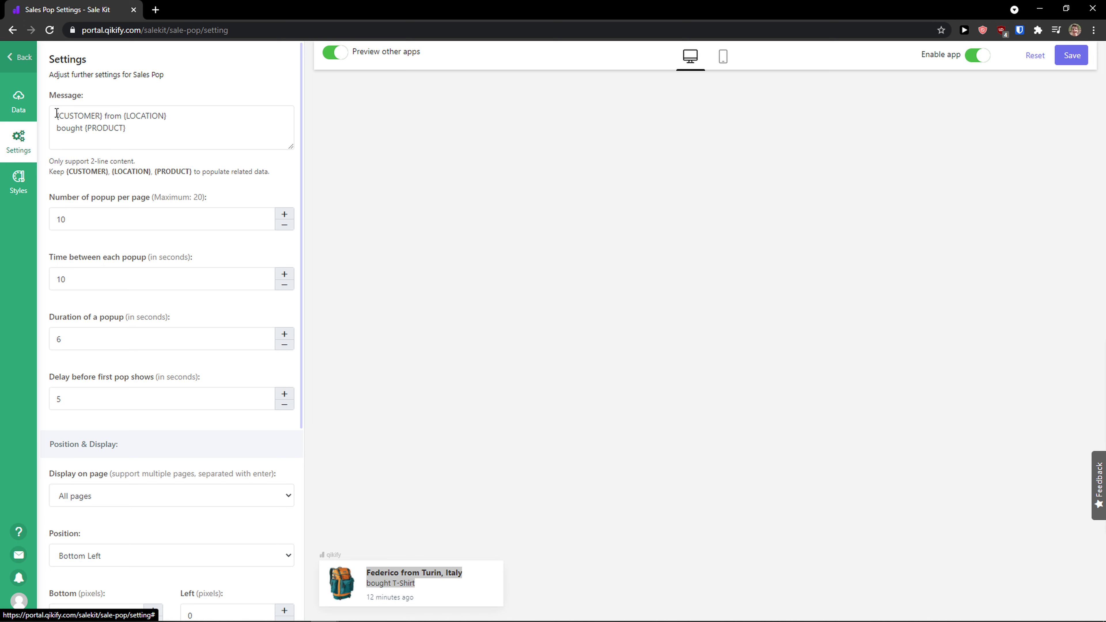
pyautogui.moveTo(56, 114); pyautogui.dragTo(107, 116)
pyautogui.click(132, 116)
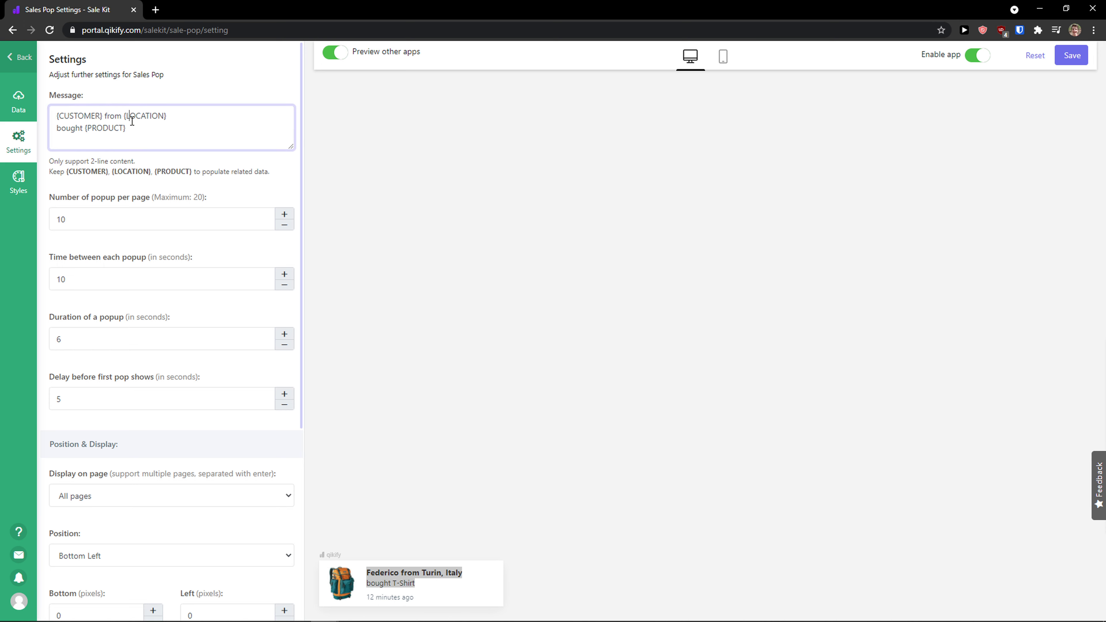
pyautogui.moveTo(76, 125); pyautogui.dragTo(123, 128)
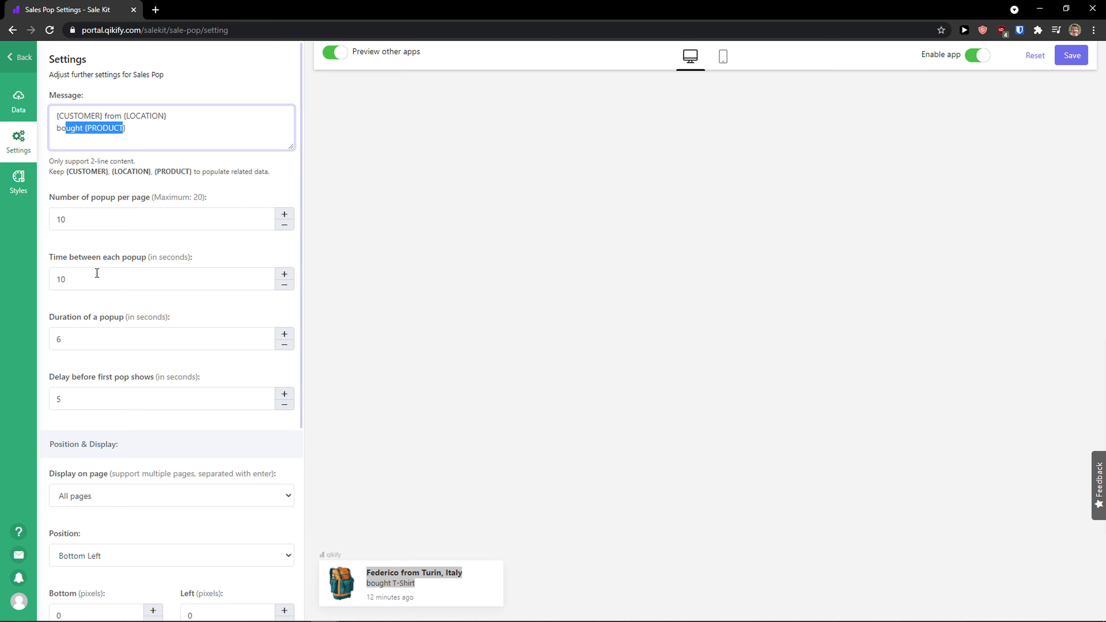
# - Increase the time between each popup to 15 seconds
pyautogui.doubleClick(284, 279)
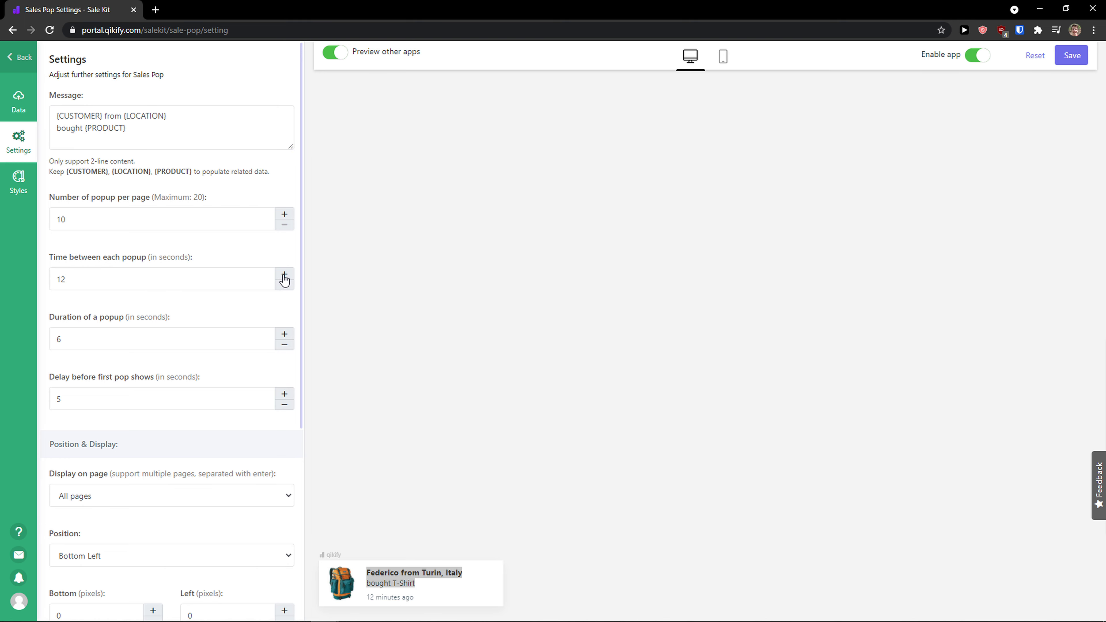
pyautogui.scroll(-3, 225, 301)
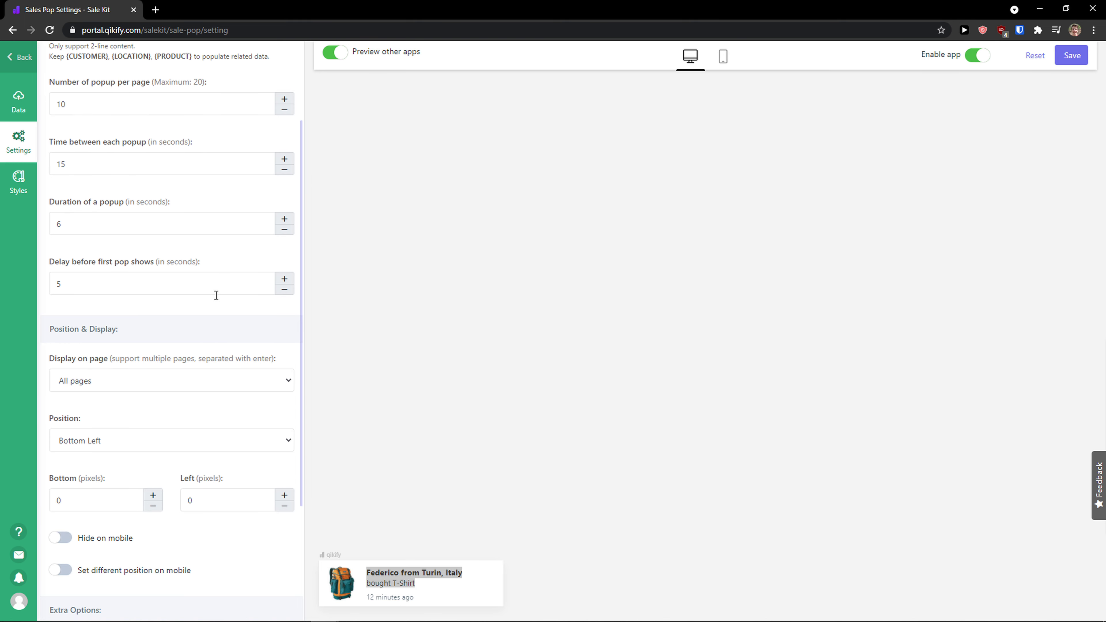
pyautogui.scroll(3, 198, 291)
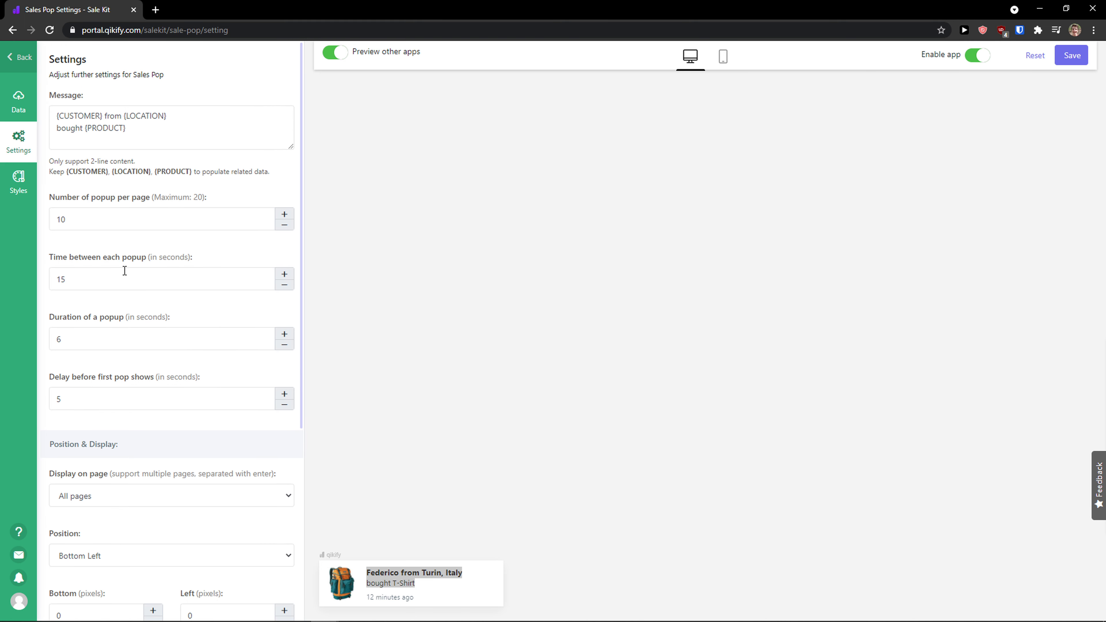
# - Review the Display on page options, leaving All pages selected
pyautogui.scroll(-1, 125, 271)
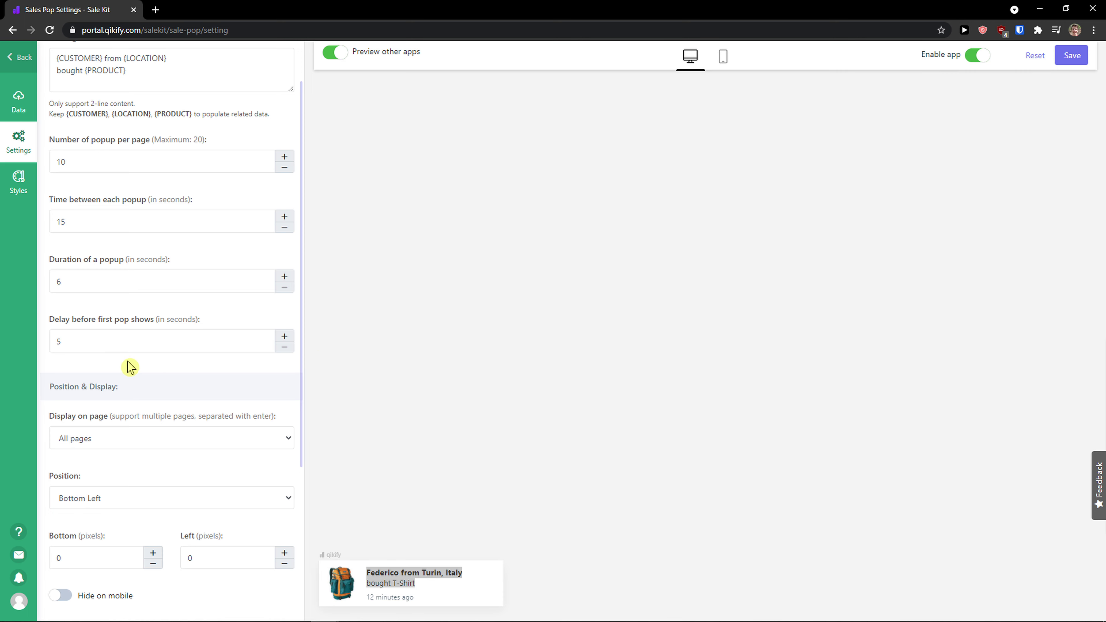
pyautogui.scroll(-1, 139, 370)
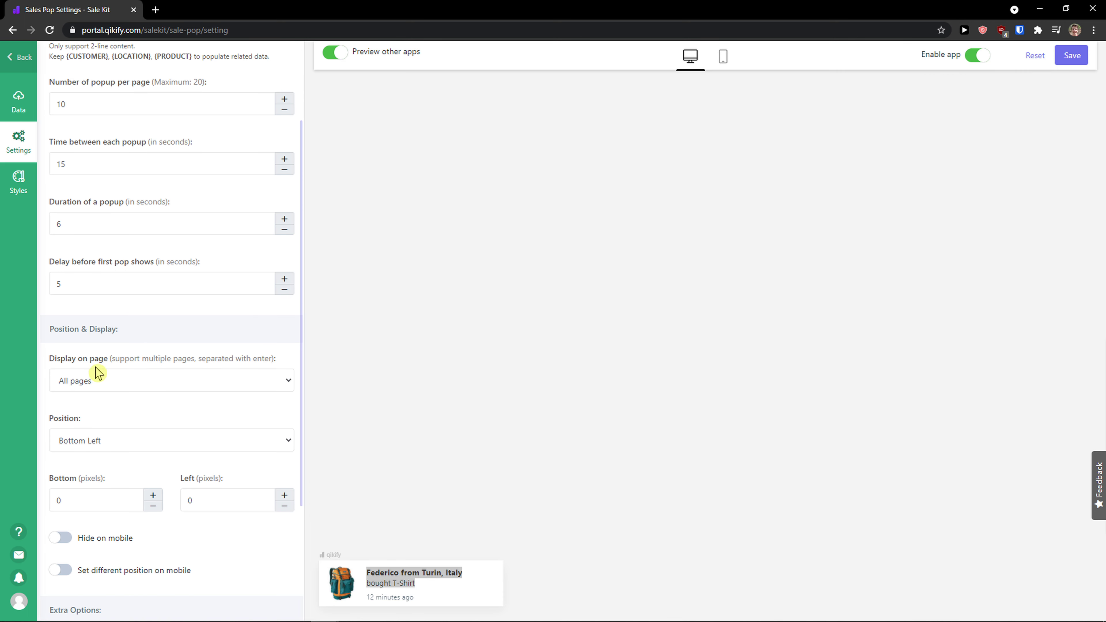
pyautogui.scroll(-1, 97, 373)
pyautogui.click(137, 330)
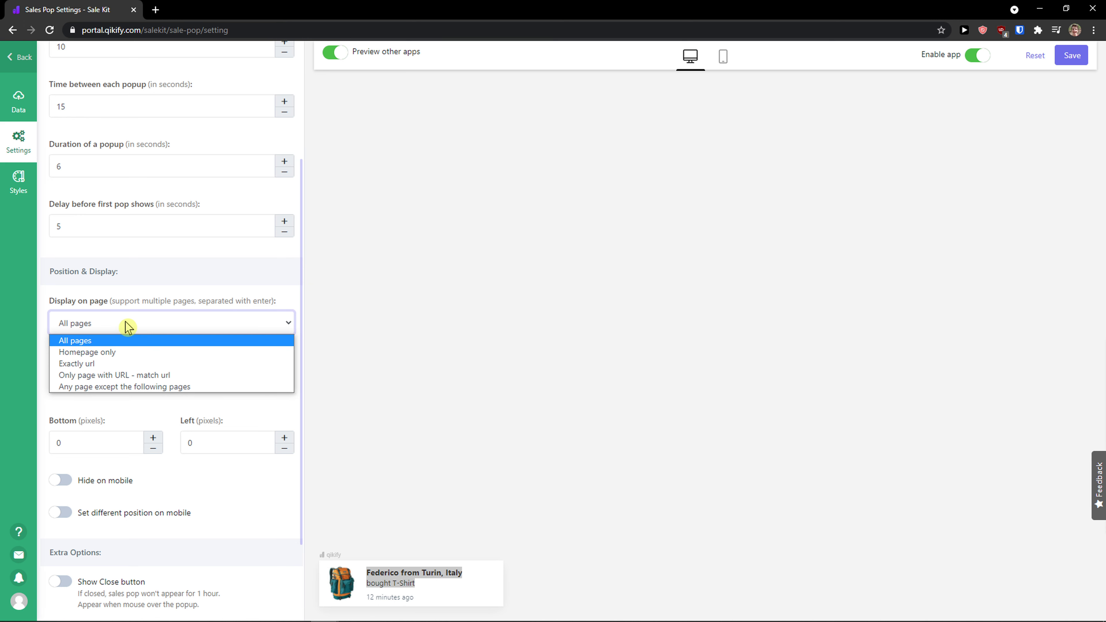
pyautogui.click(127, 328)
pyautogui.click(126, 327)
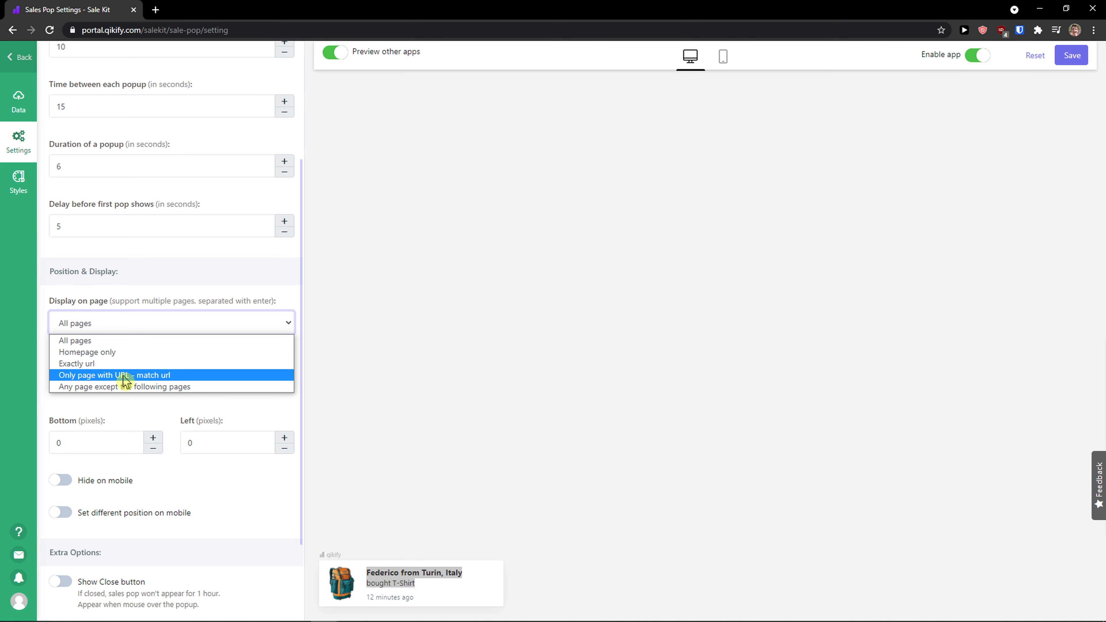
pyautogui.click(140, 333)
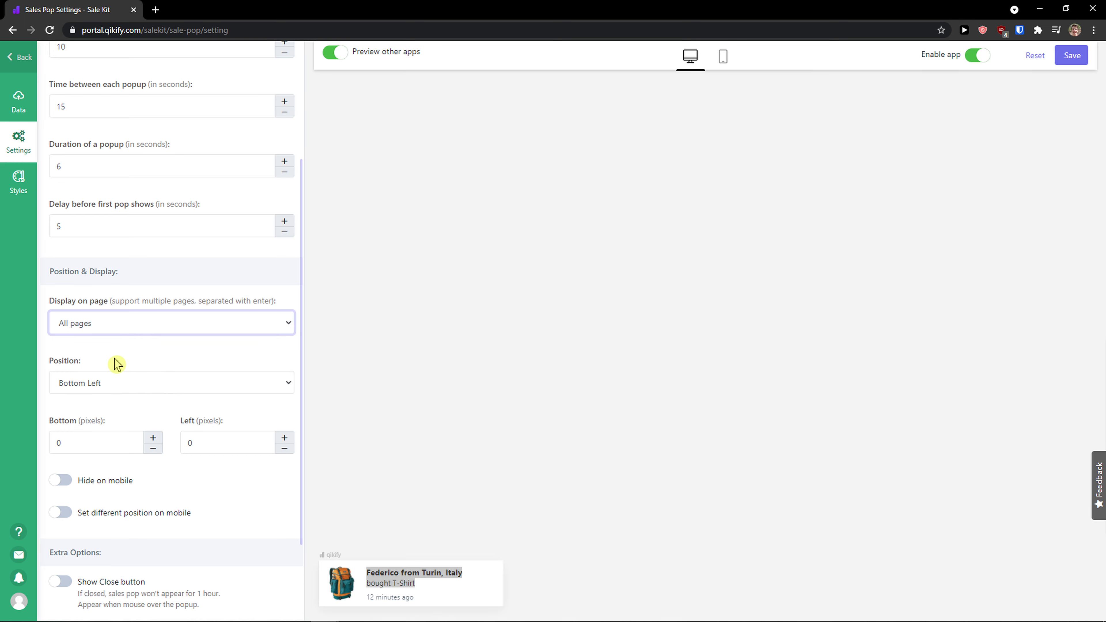
# - Try the Hide on mobile and Set different position on mobile toggles, switching them back off
pyautogui.scroll(-2, 122, 364)
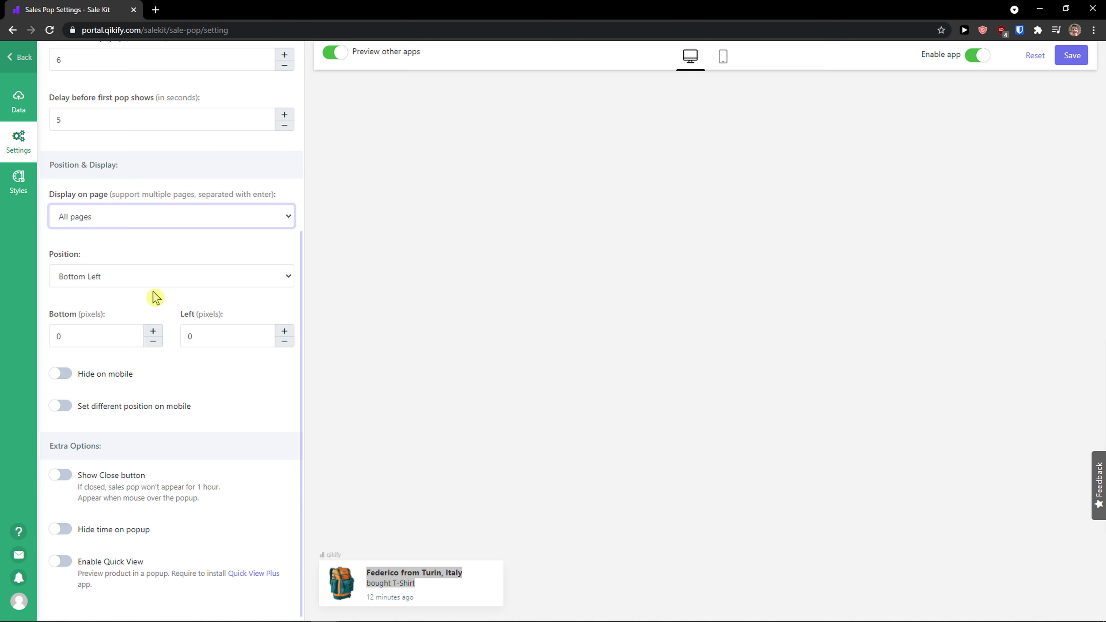
pyautogui.click(61, 374)
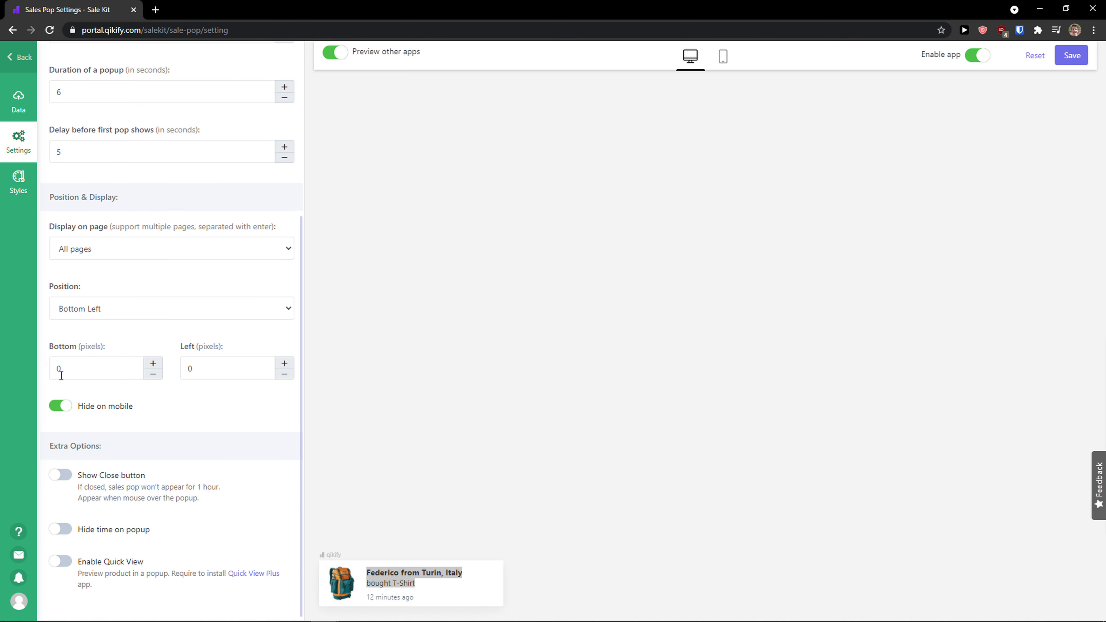
pyautogui.click(61, 406)
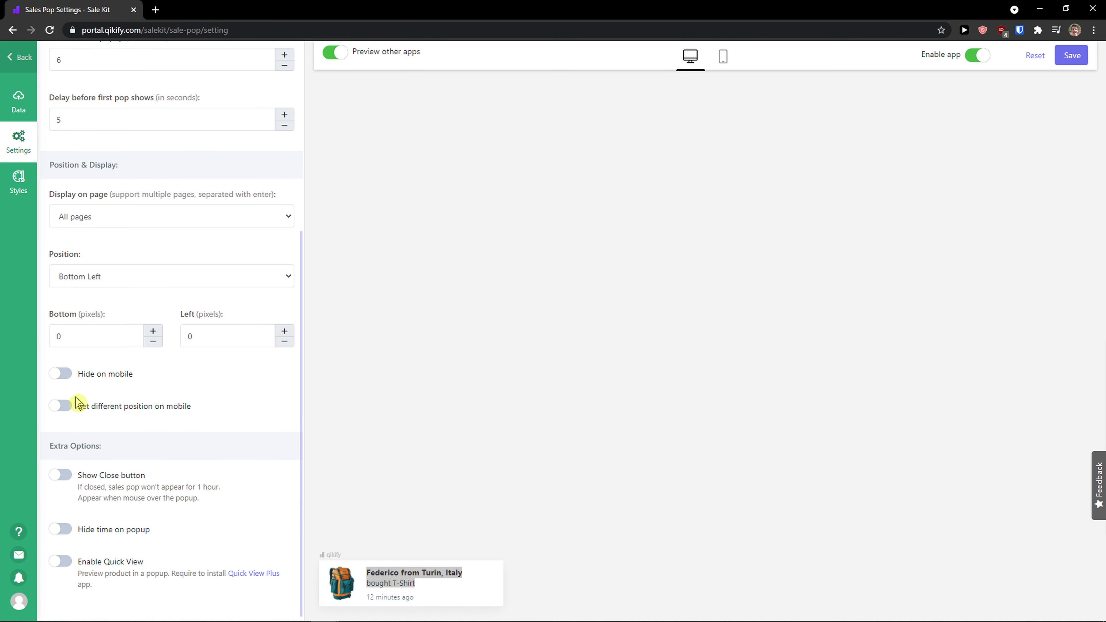
pyautogui.click(61, 406)
pyautogui.click(65, 406)
# - Try each popup position in turn and return to Bottom Left
pyautogui.click(114, 277)
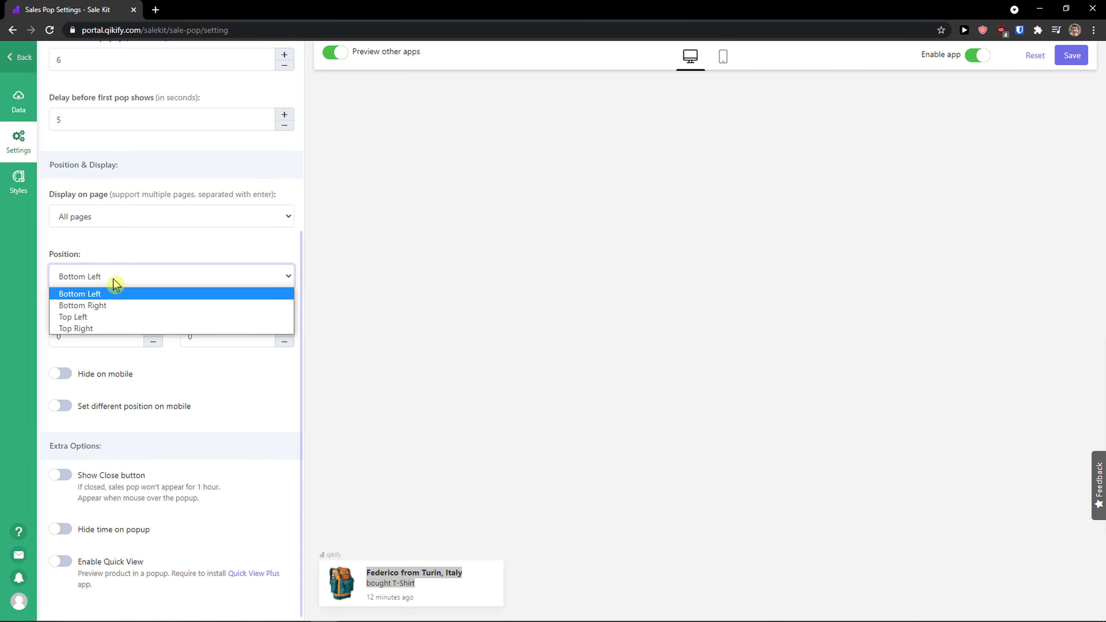
pyautogui.click(109, 305)
pyautogui.click(118, 281)
pyautogui.click(111, 317)
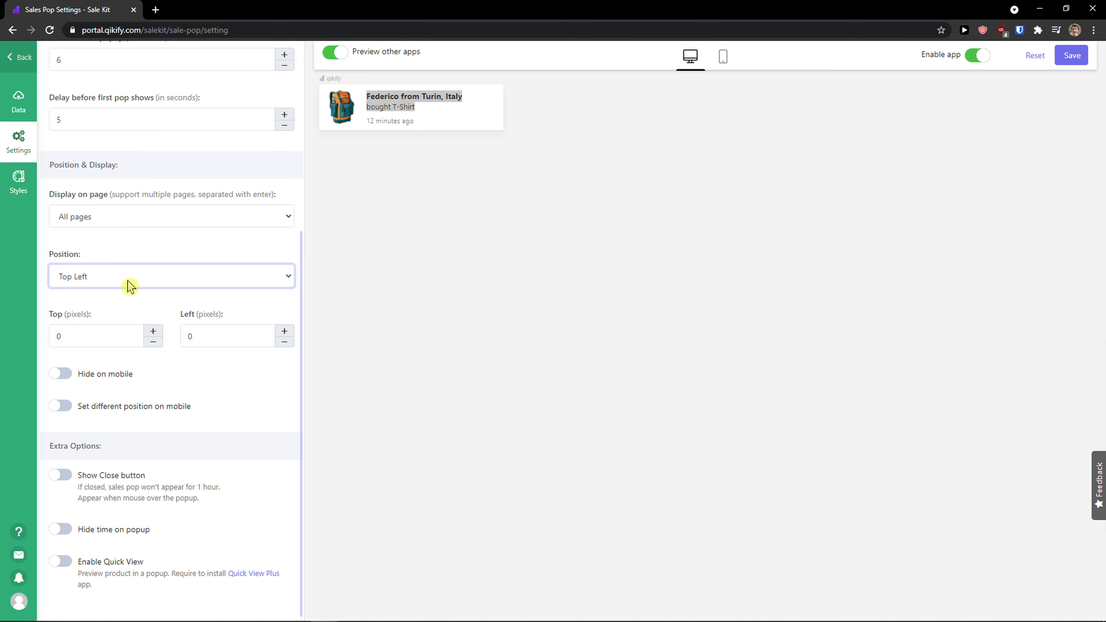
pyautogui.click(124, 278)
pyautogui.click(116, 328)
pyautogui.click(126, 283)
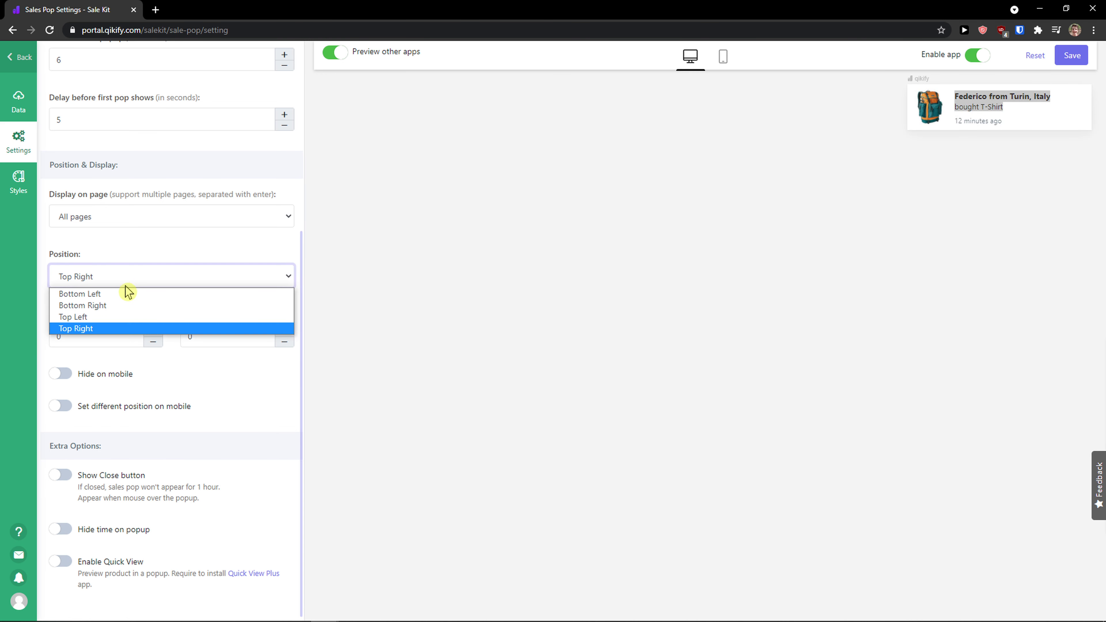
pyautogui.click(124, 294)
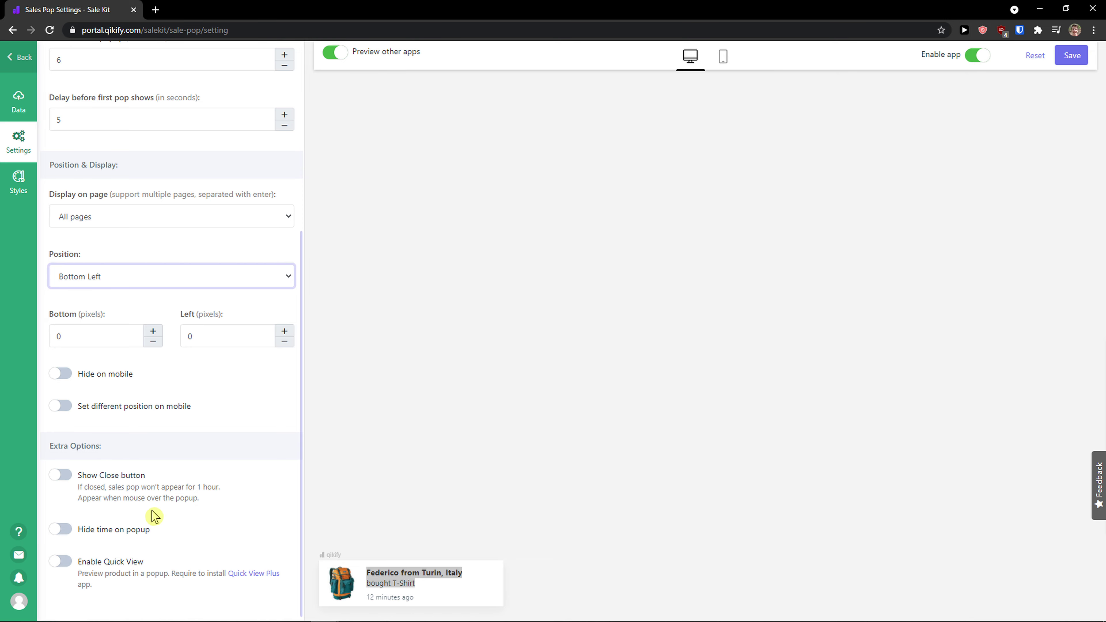
# - Turn on the Show Close button and Hide time on popup options
pyautogui.hotkey('ctrl', '+')
pyautogui.hotkey('ctrl', '+')
pyautogui.hotkey('ctrl', '+')
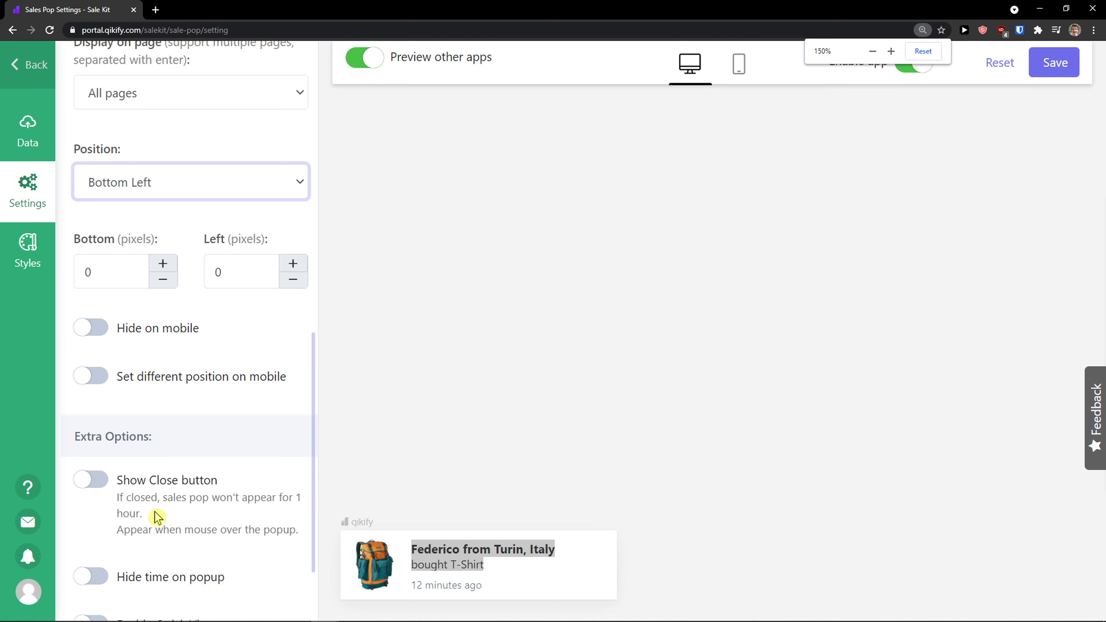
pyautogui.scroll(-2, 157, 517)
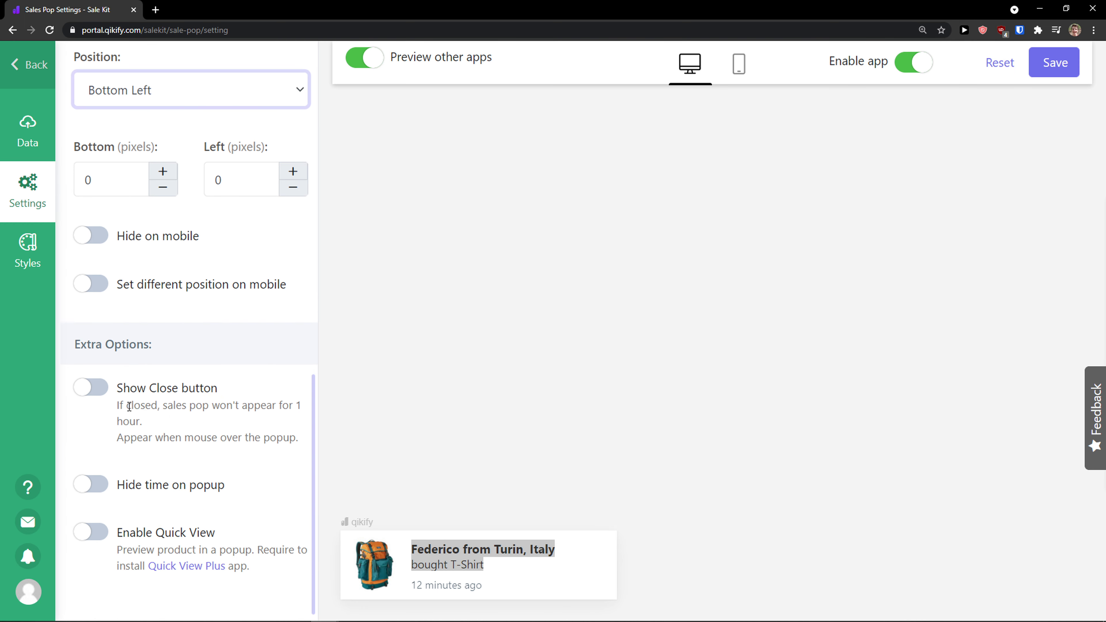
pyautogui.moveTo(128, 406); pyautogui.dragTo(160, 425)
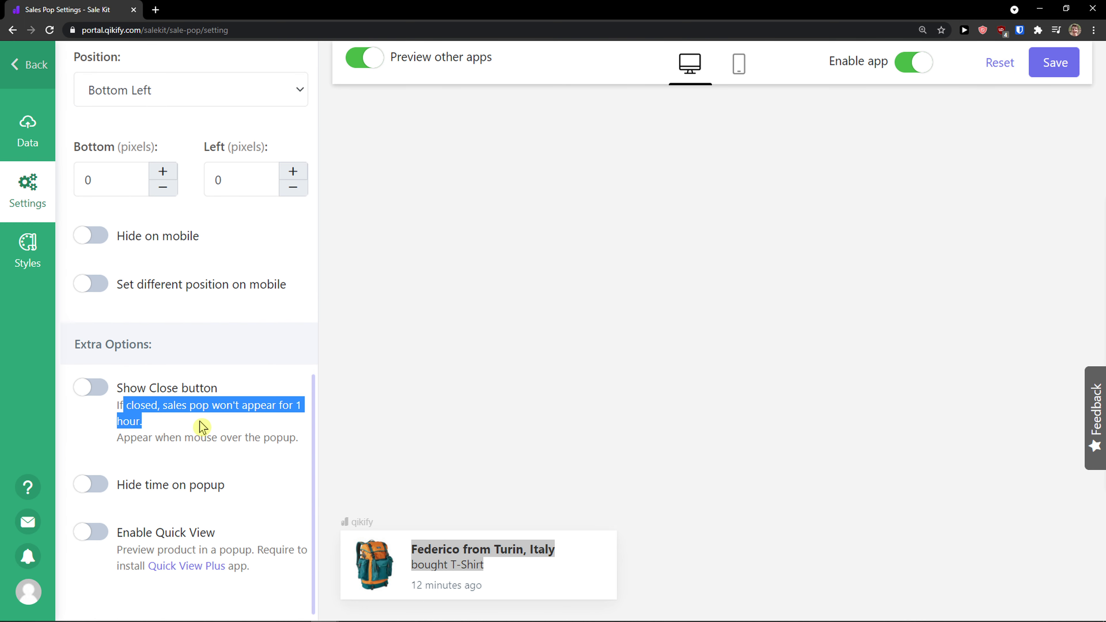
pyautogui.click(91, 388)
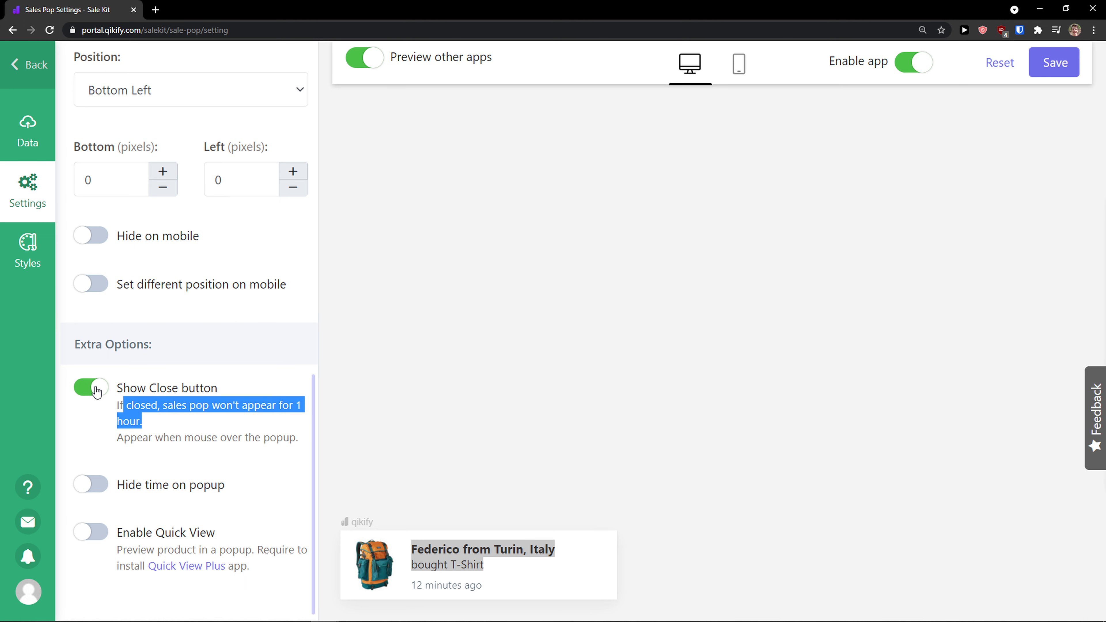
pyautogui.click(148, 419)
pyautogui.moveTo(606, 551)
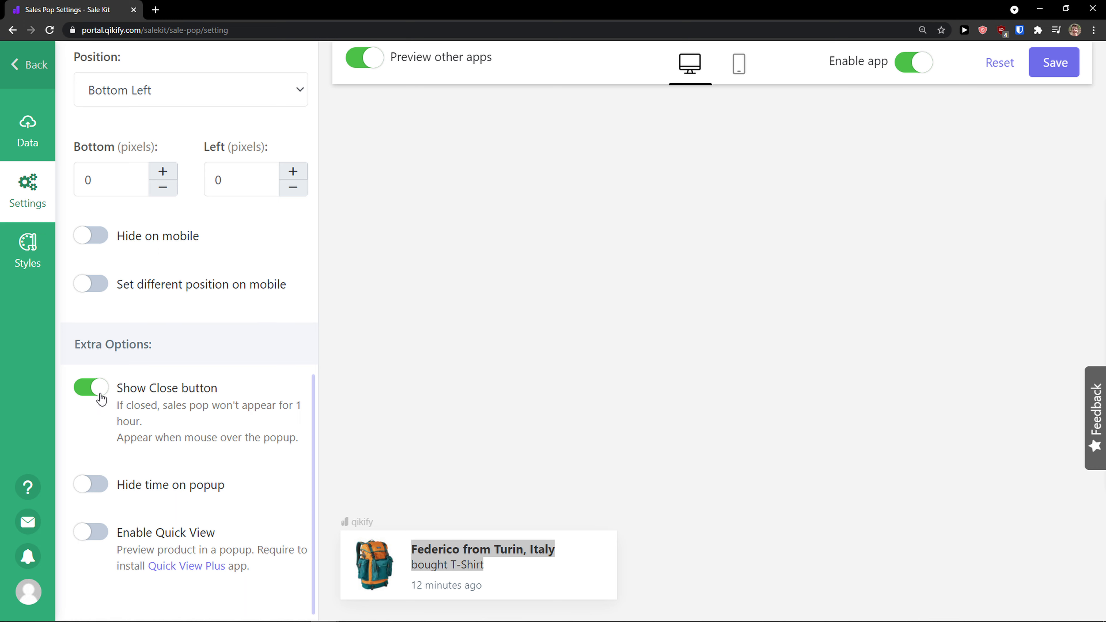
pyautogui.click(100, 488)
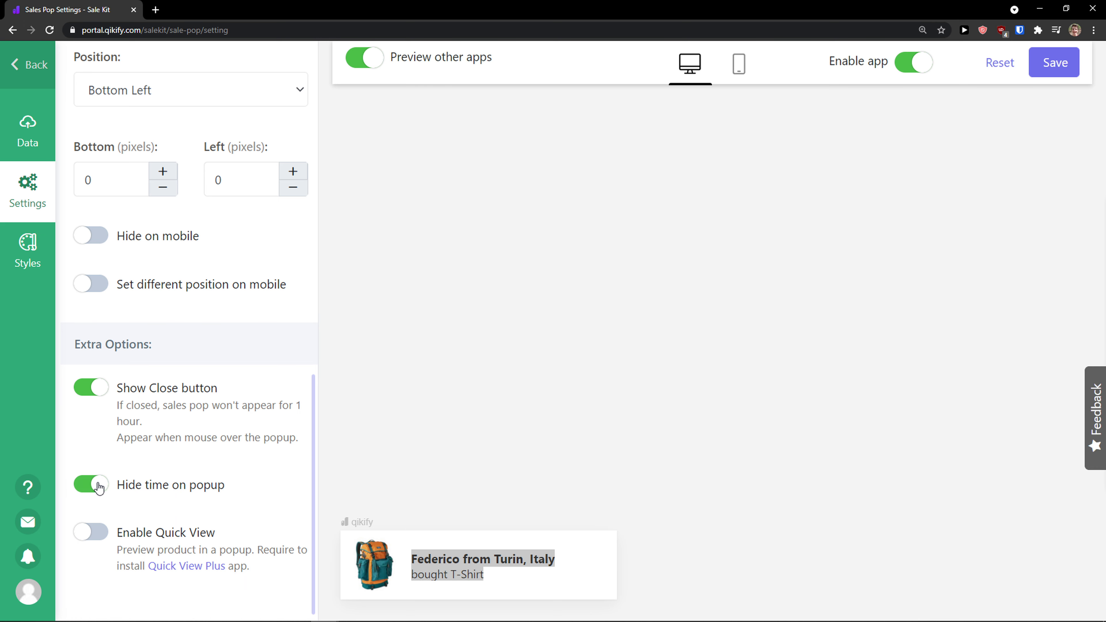
# - Switch Hide time on popup back off, and try the Enable Quick View toggle, turning it off again
pyautogui.click(99, 488)
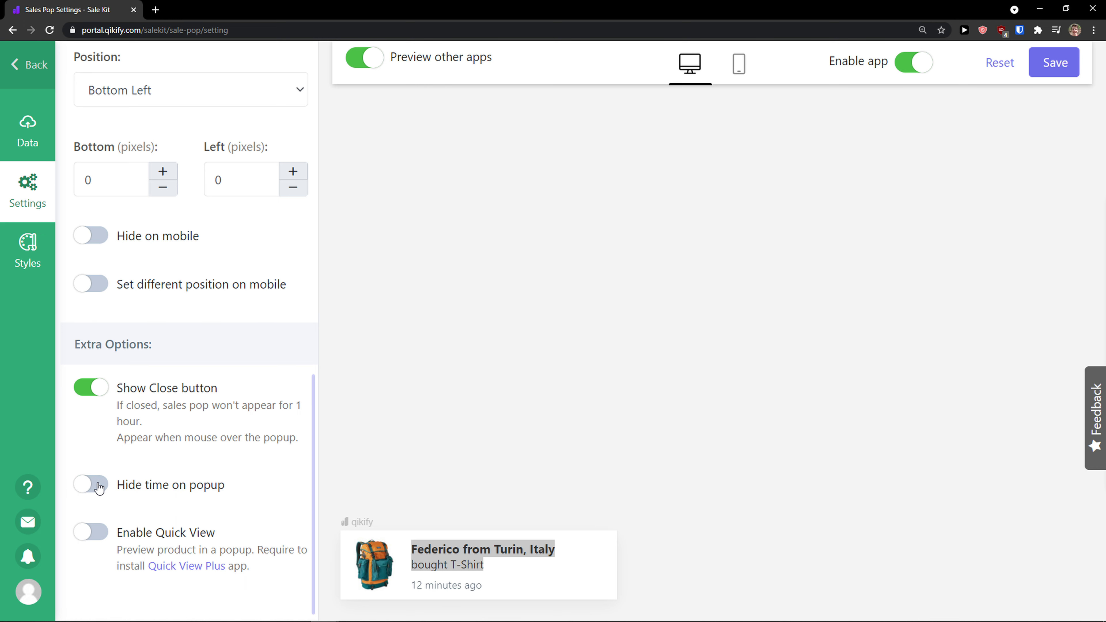
pyautogui.click(92, 544)
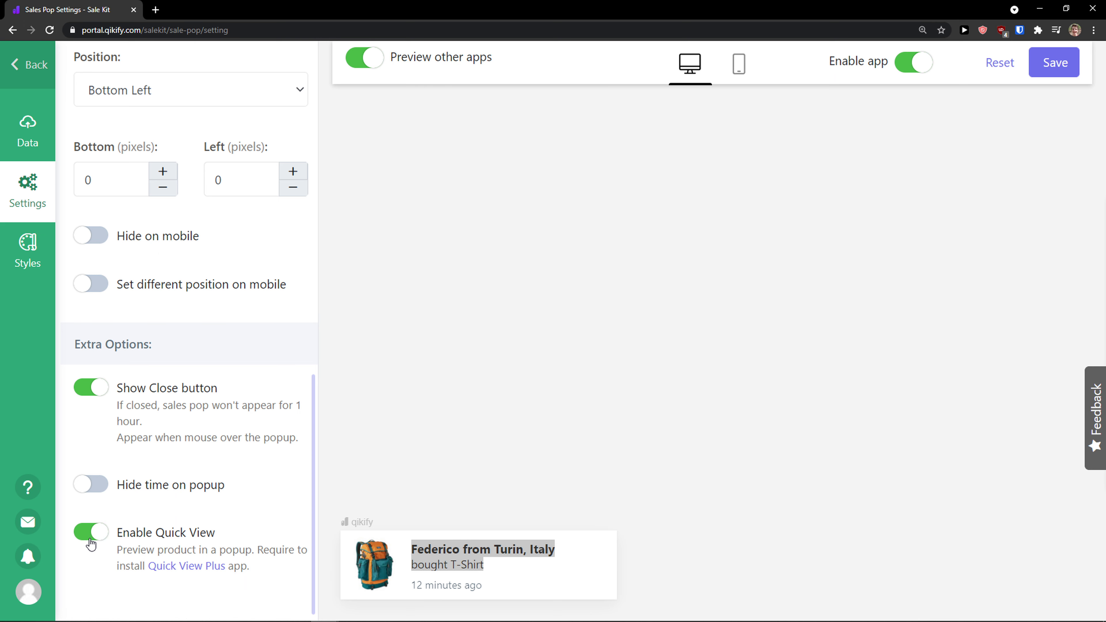
pyautogui.click(90, 543)
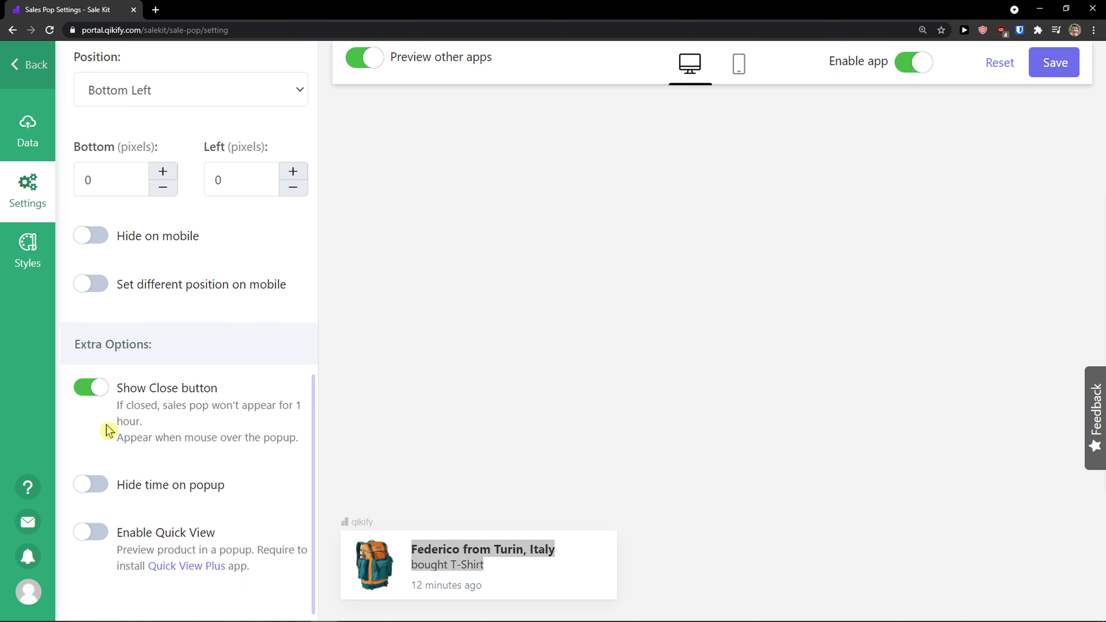
# - Open the Styles section and try popup Templates 3 through 6 in the preview
pyautogui.click(27, 250)
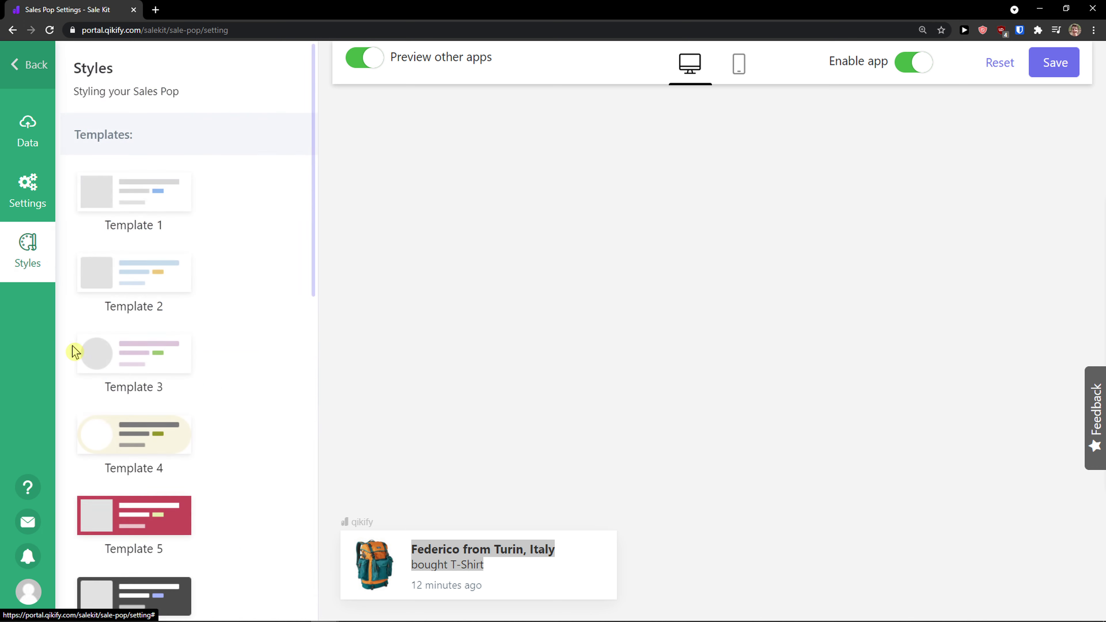
pyautogui.click(148, 352)
pyautogui.scroll(-2, 148, 353)
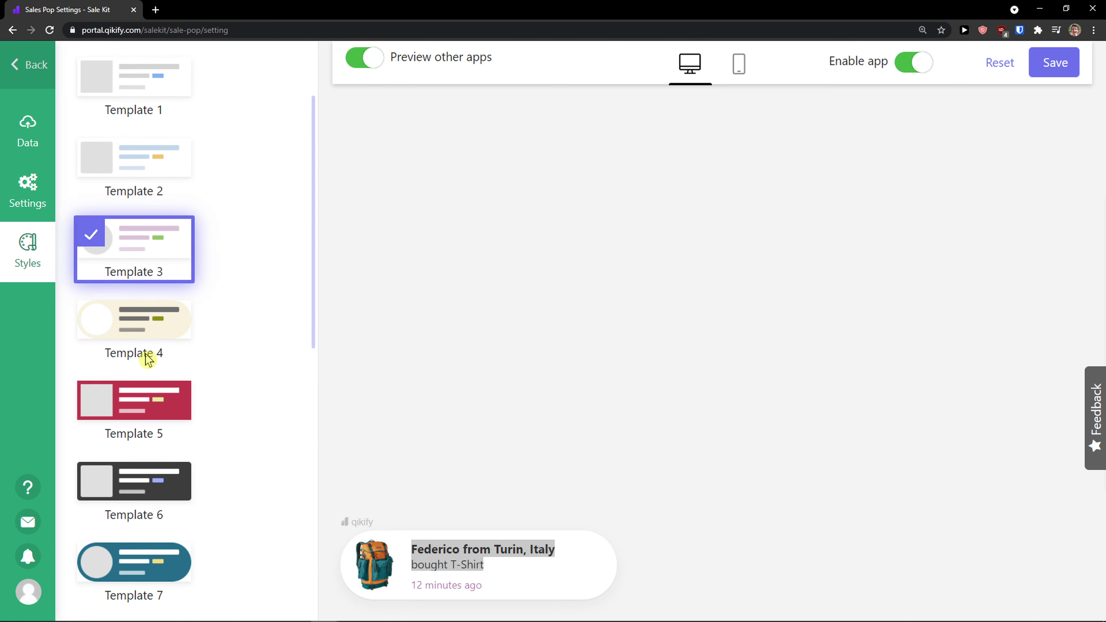
pyautogui.click(148, 356)
pyautogui.scroll(-2, 144, 305)
pyautogui.click(143, 286)
pyautogui.click(152, 362)
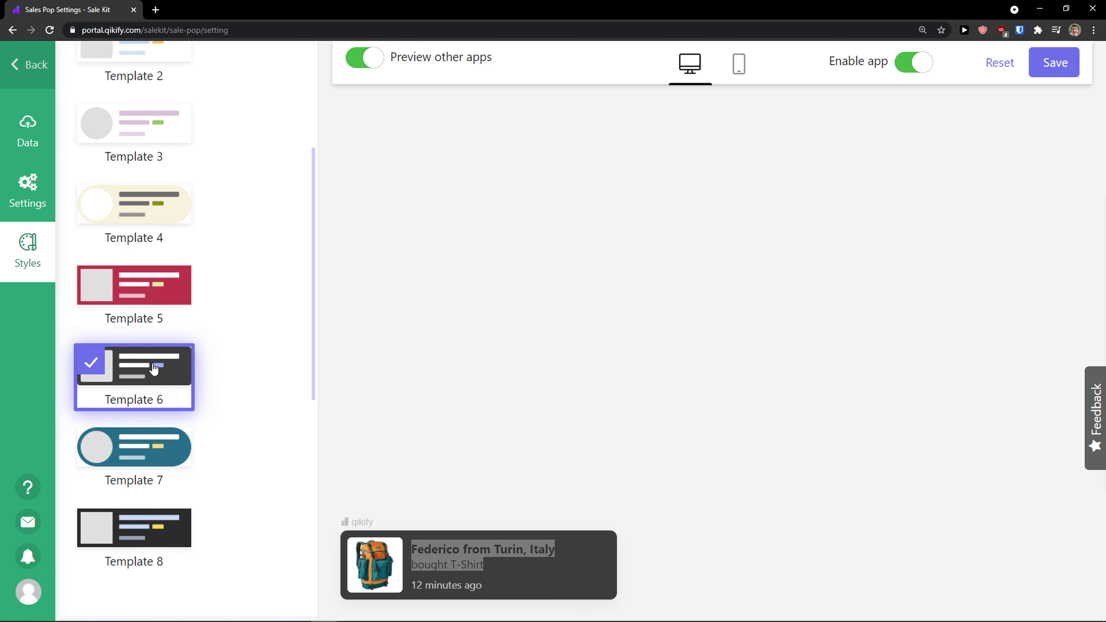
# - Try Templates 1 and 2, then select Template 3 as the Sales Pop style
pyautogui.scroll(2, 136, 205)
pyautogui.click(136, 183)
pyautogui.click(139, 260)
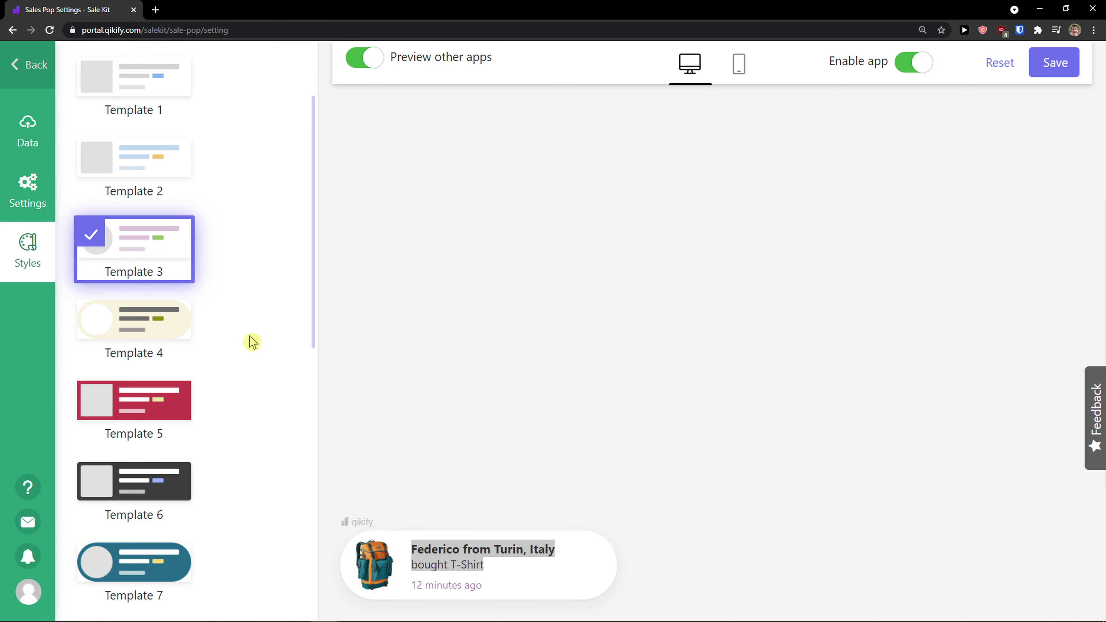
pyautogui.click(140, 100)
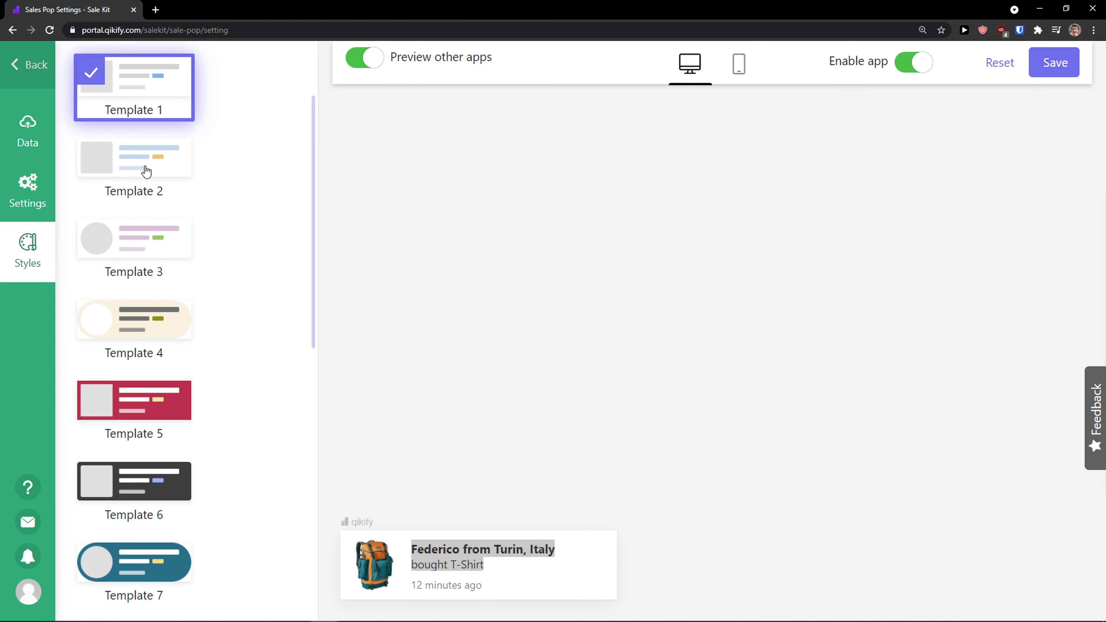
pyautogui.click(147, 177)
pyautogui.click(146, 227)
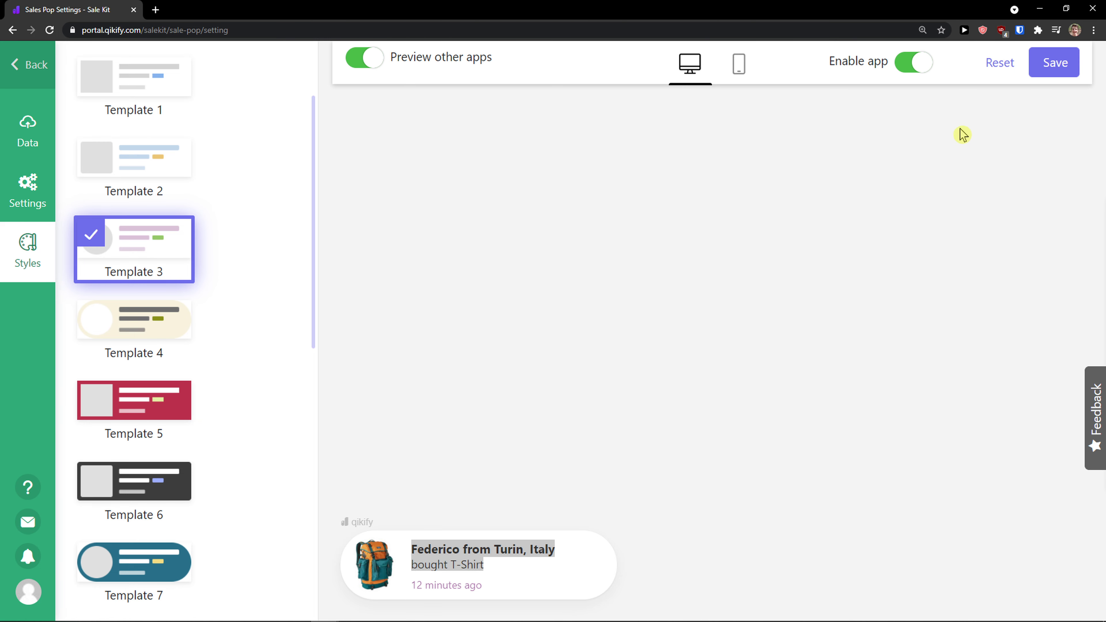
# - Save the Sales Pop settings and go back to the applications list
pyautogui.click(1041, 75)
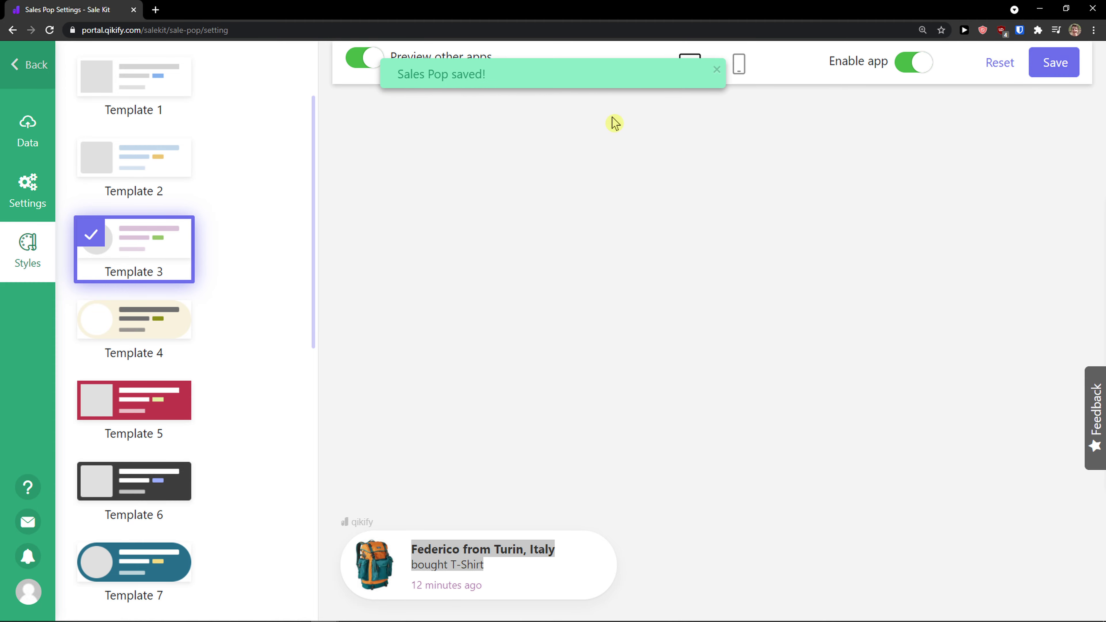
pyautogui.click(28, 65)
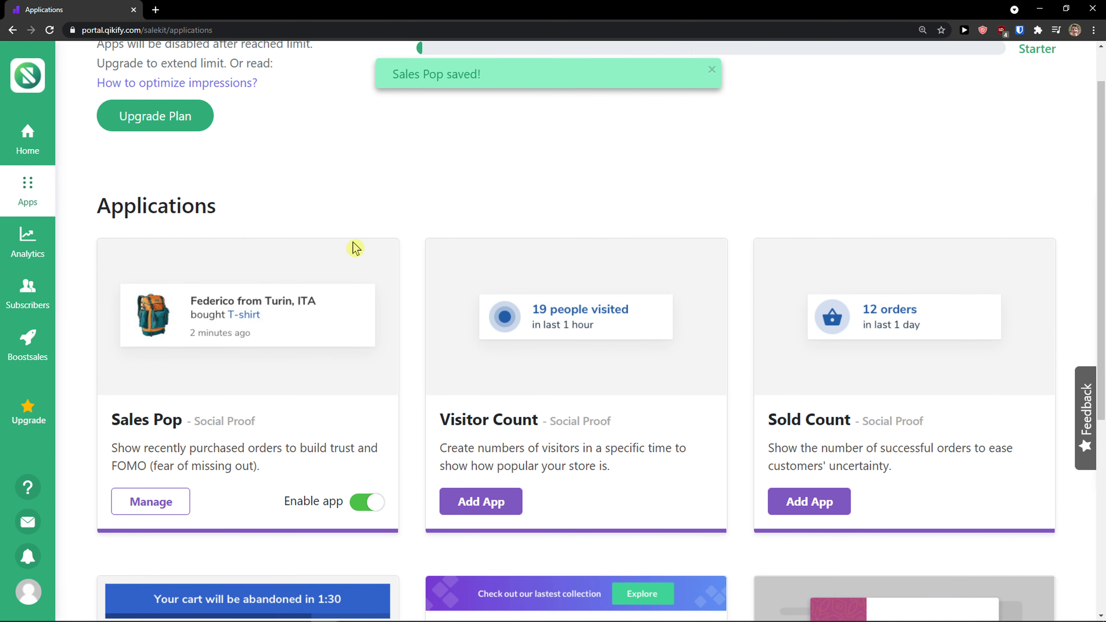
# - Start adding the Cart Countdown app from the home page's step-by-step guideline
pyautogui.scroll(-3, 355, 248)
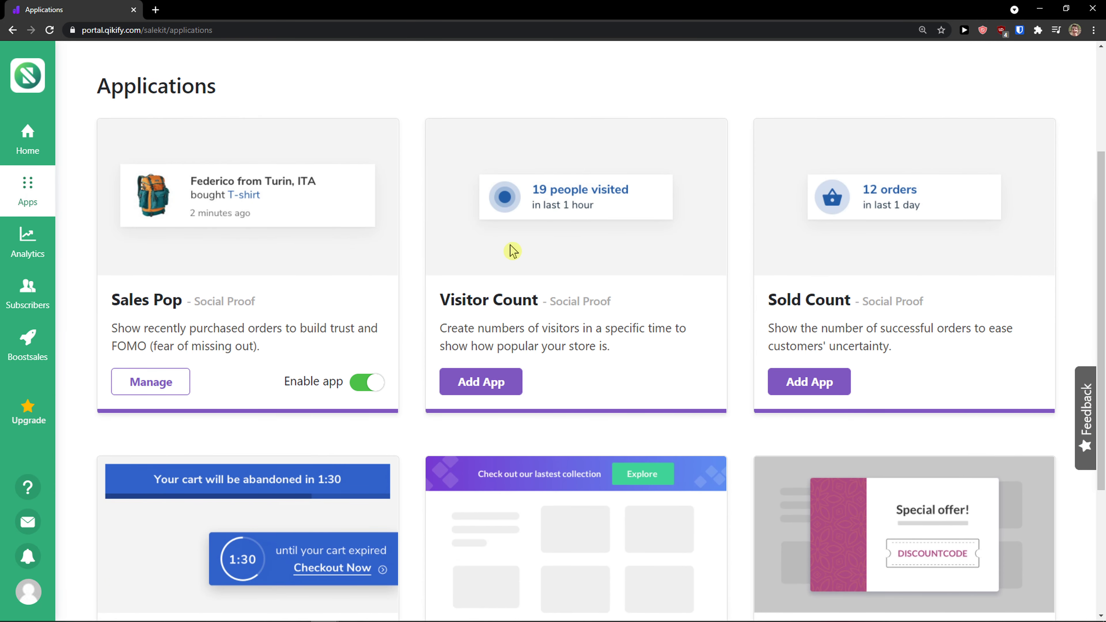
pyautogui.scroll(-2, 479, 244)
pyautogui.scroll(2, 305, 196)
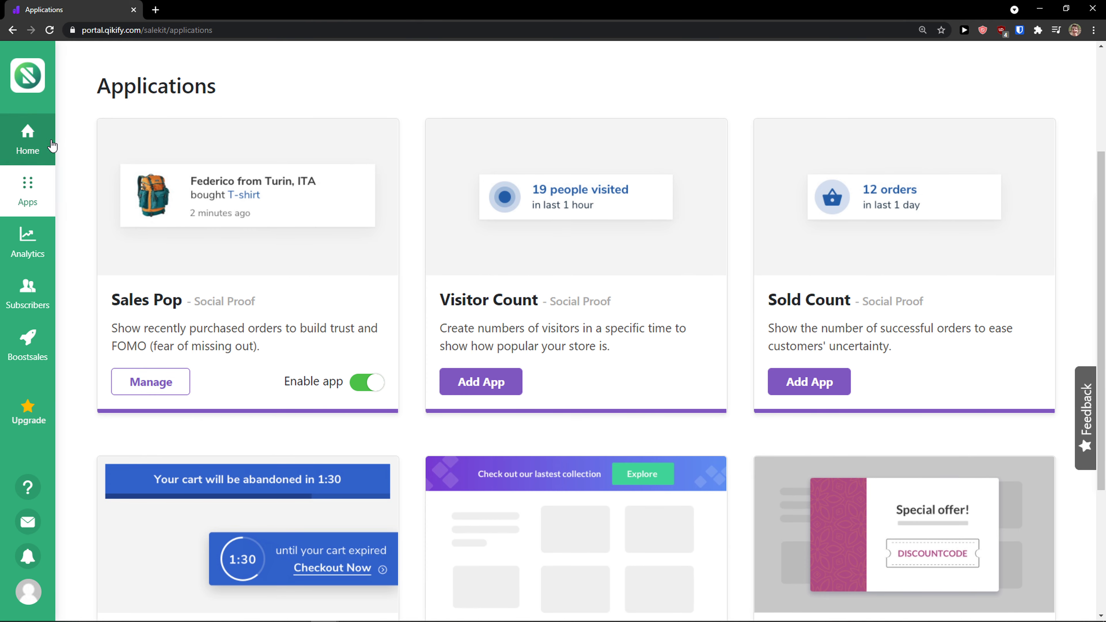
pyautogui.click(26, 144)
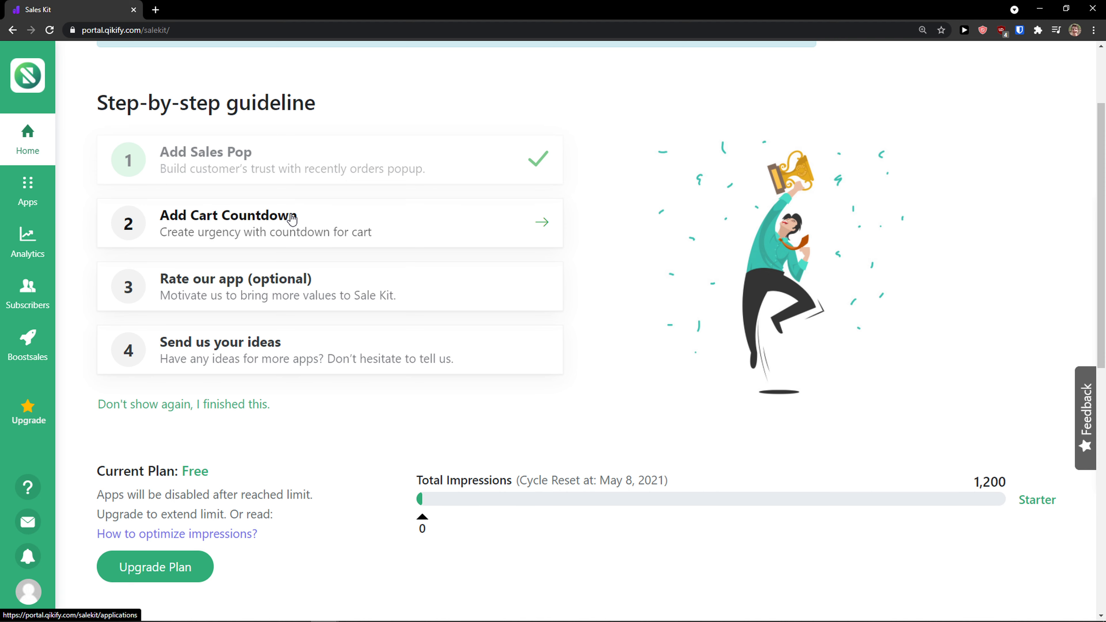
pyautogui.click(361, 225)
pyautogui.scroll(-7, 344, 278)
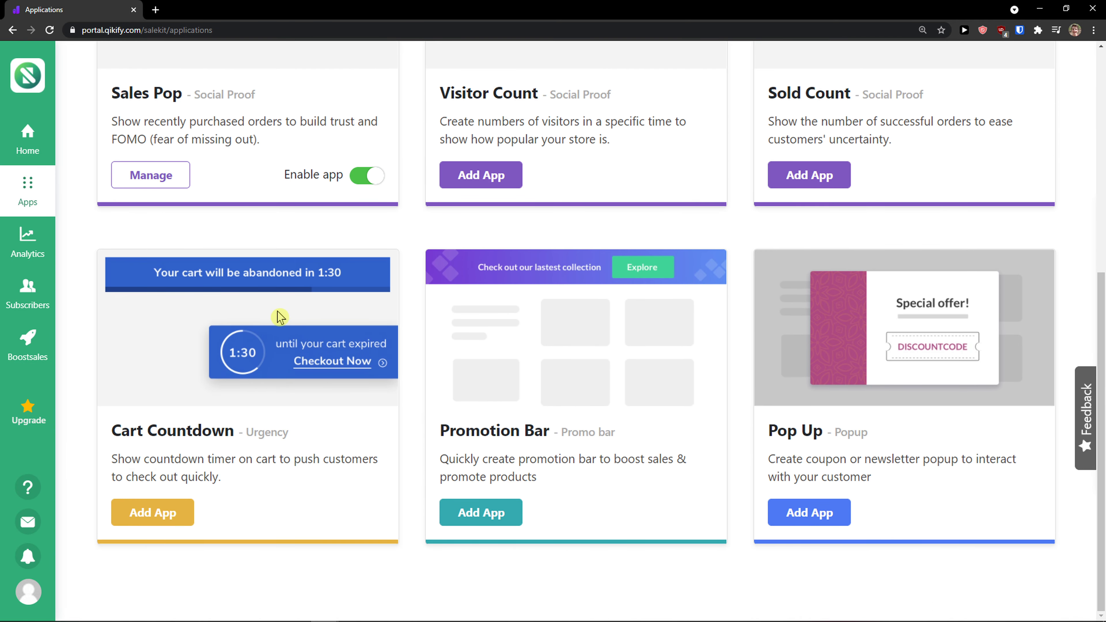
pyautogui.click(178, 517)
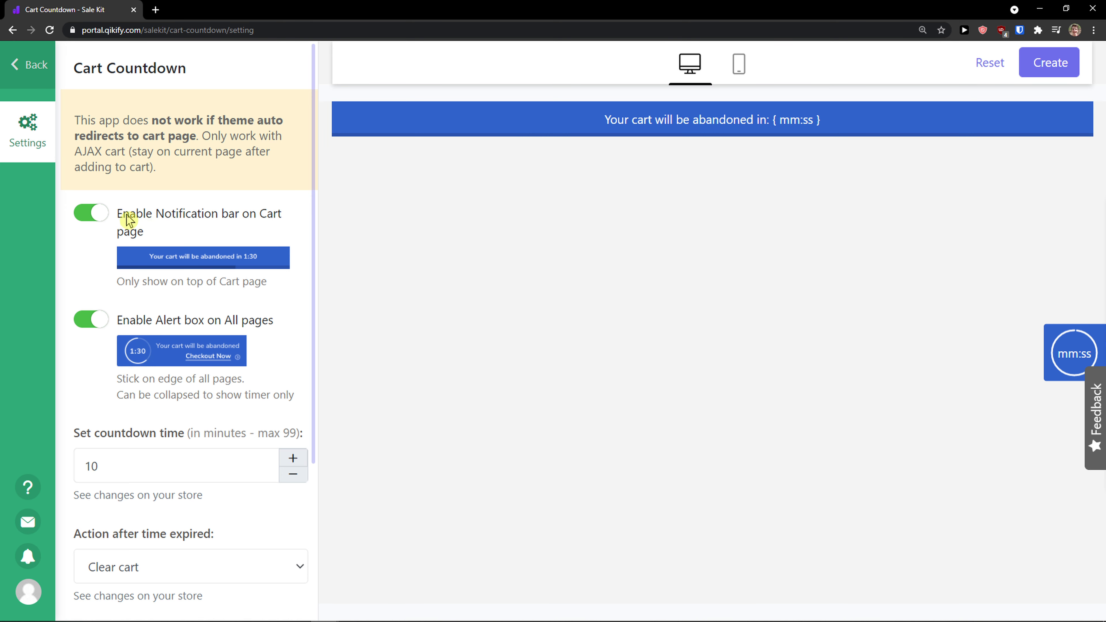
# - Keep the Cart page notification bar enabled and turn off Enable Alert box on All pages
pyautogui.click(90, 214)
pyautogui.click(91, 213)
pyautogui.click(93, 321)
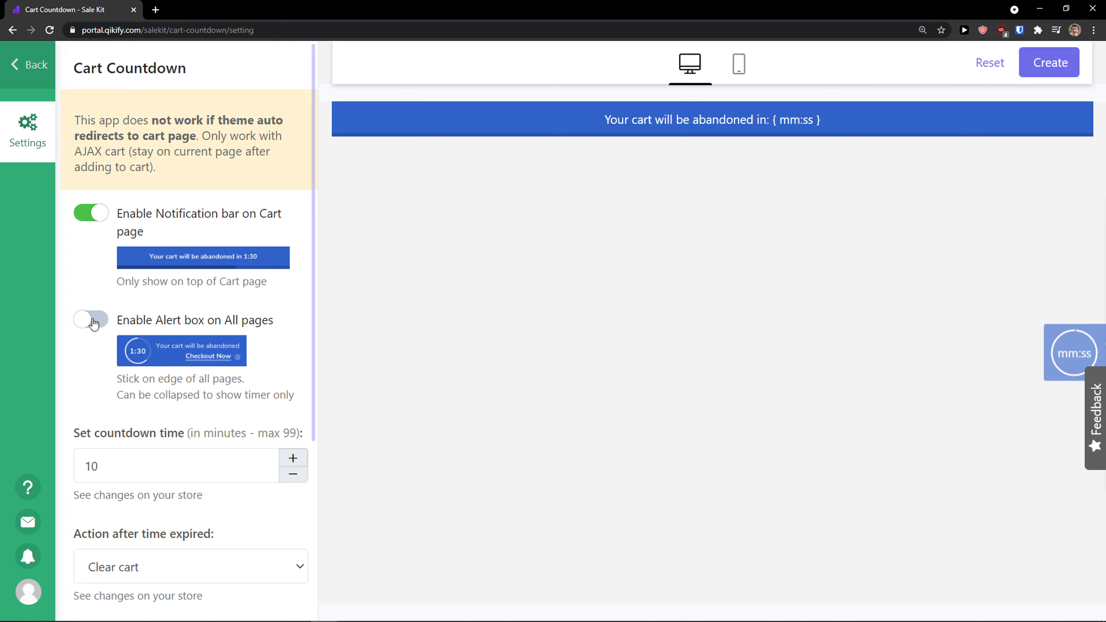
pyautogui.click(93, 321)
pyautogui.click(92, 321)
# - Set the countdown time to 15 minutes and choose Clear cart as the action after time expires
pyautogui.scroll(-1, 195, 264)
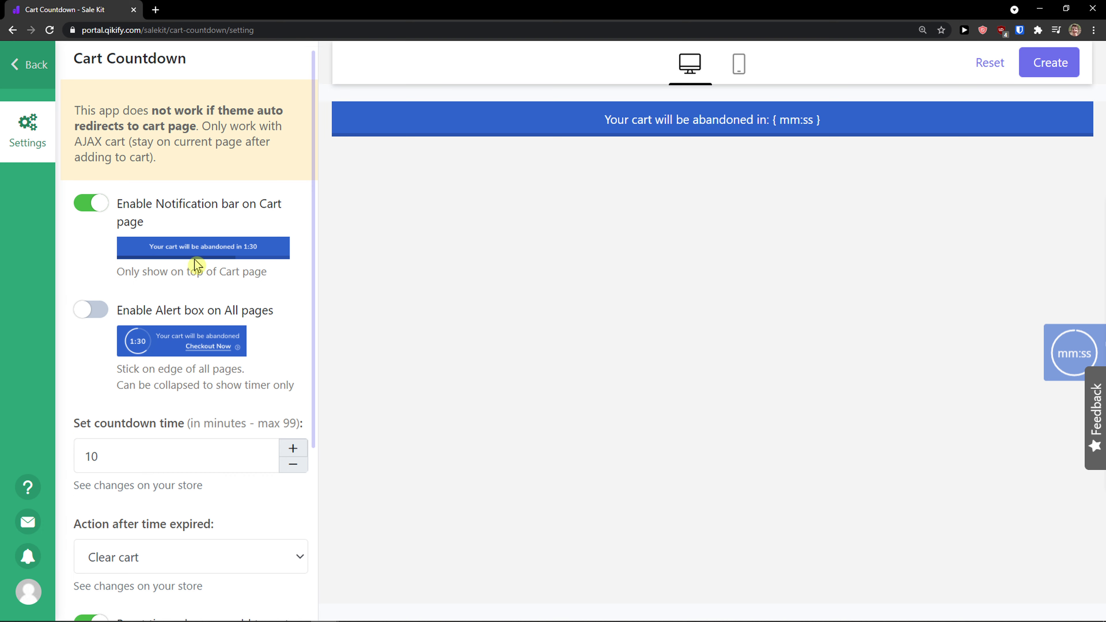
pyautogui.scroll(-2, 194, 264)
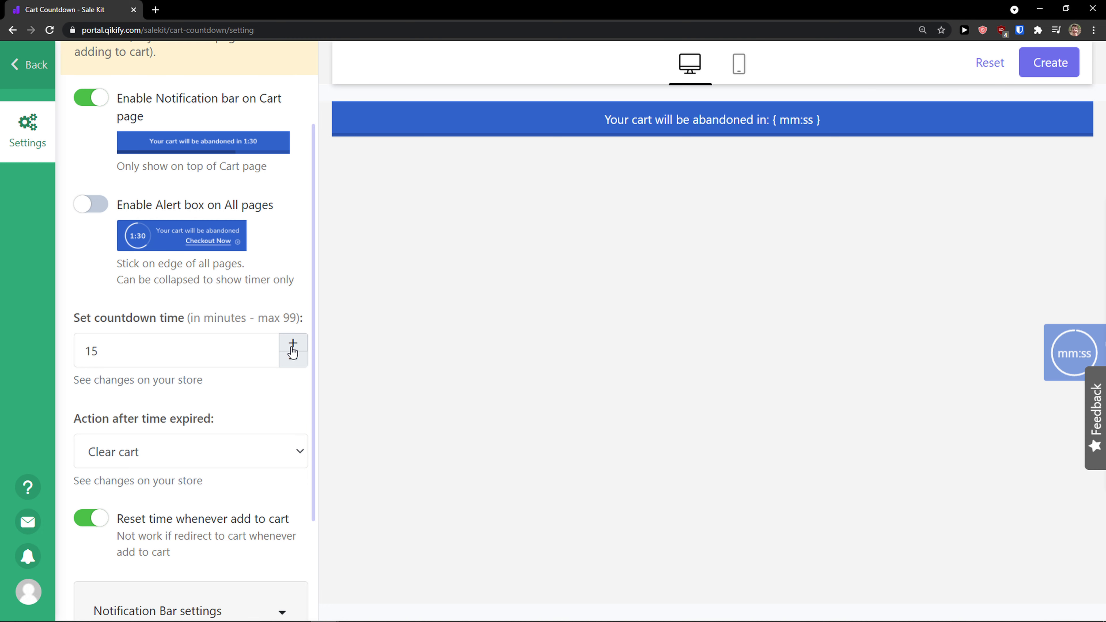
pyautogui.scroll(-3, 259, 388)
pyautogui.click(252, 329)
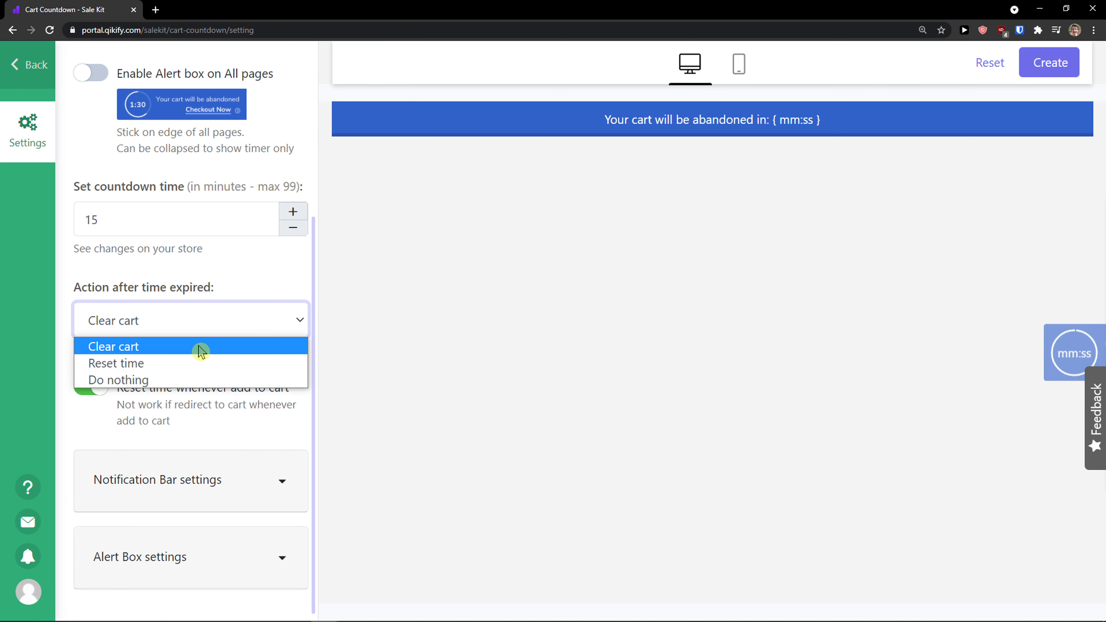
pyautogui.click(247, 348)
# - Expand the Notification Bar settings and toggle Enable notification bar on mobile off and back on
pyautogui.scroll(5, 216, 373)
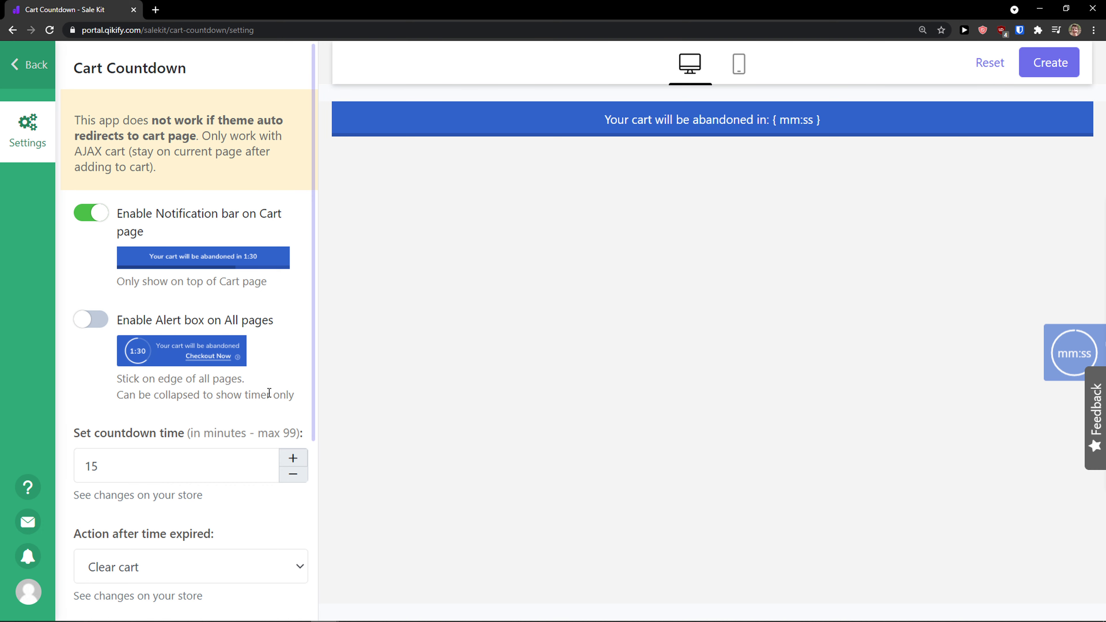
pyautogui.scroll(-5, 298, 394)
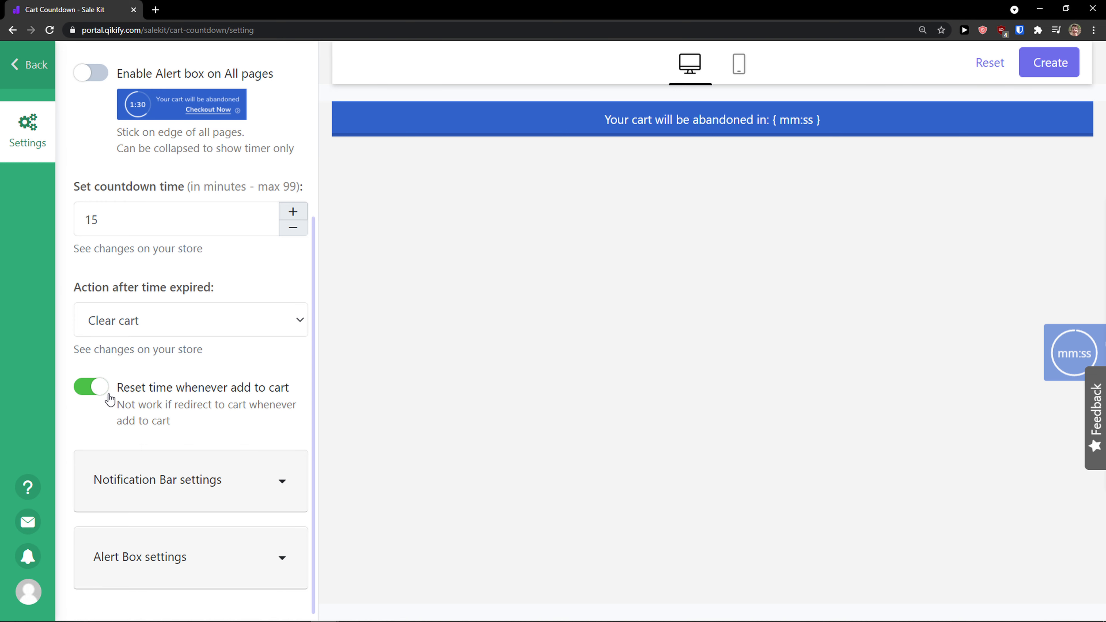
pyautogui.click(267, 482)
pyautogui.scroll(-4, 266, 481)
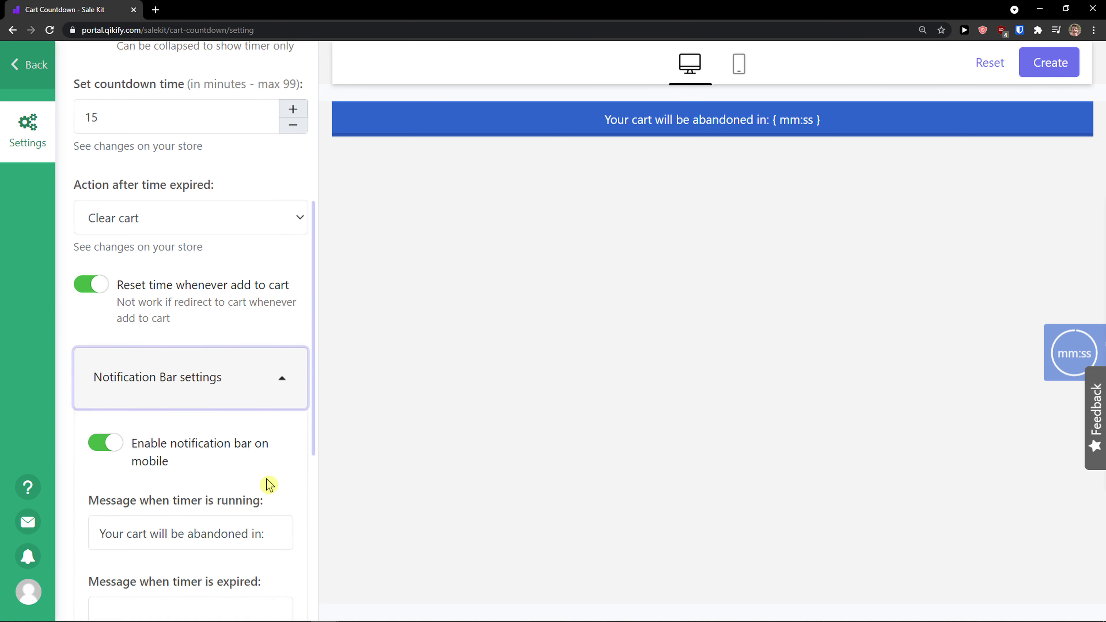
pyautogui.moveTo(138, 374); pyautogui.dragTo(190, 393)
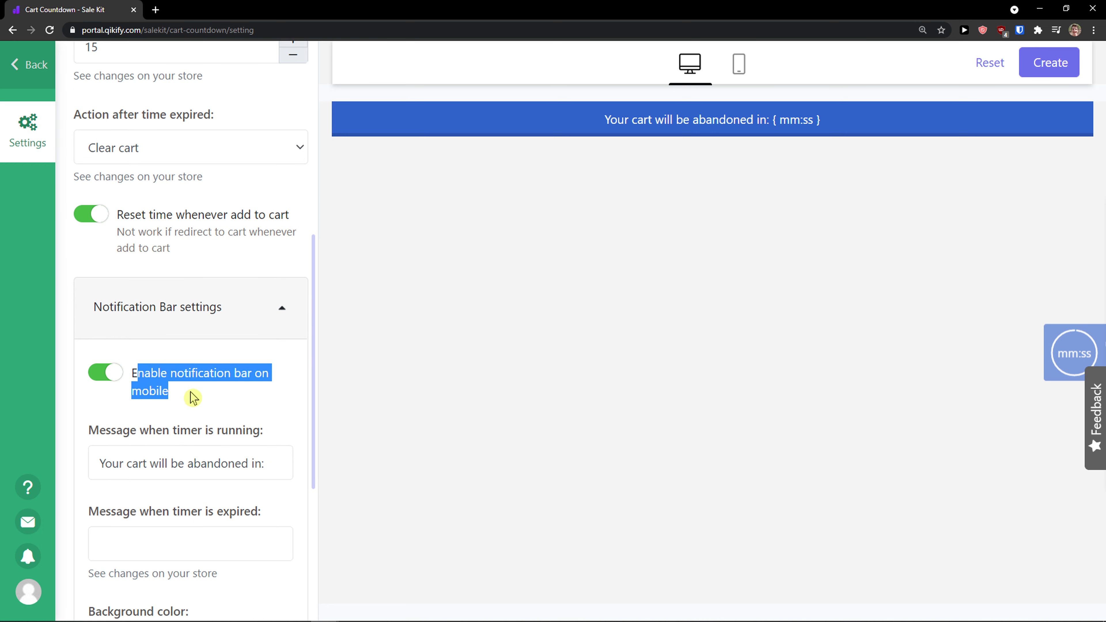
pyautogui.click(110, 374)
pyautogui.click(110, 373)
pyautogui.scroll(-3, 195, 405)
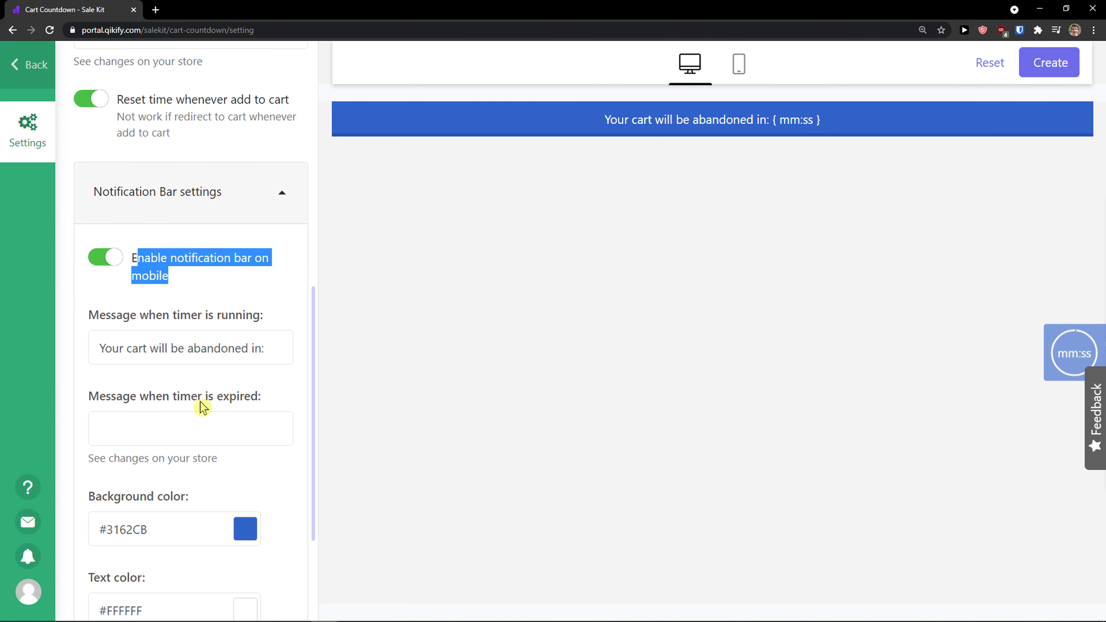
# - Preview the countdown bar in mobile view, then switch back to the desktop preview
pyautogui.click(739, 66)
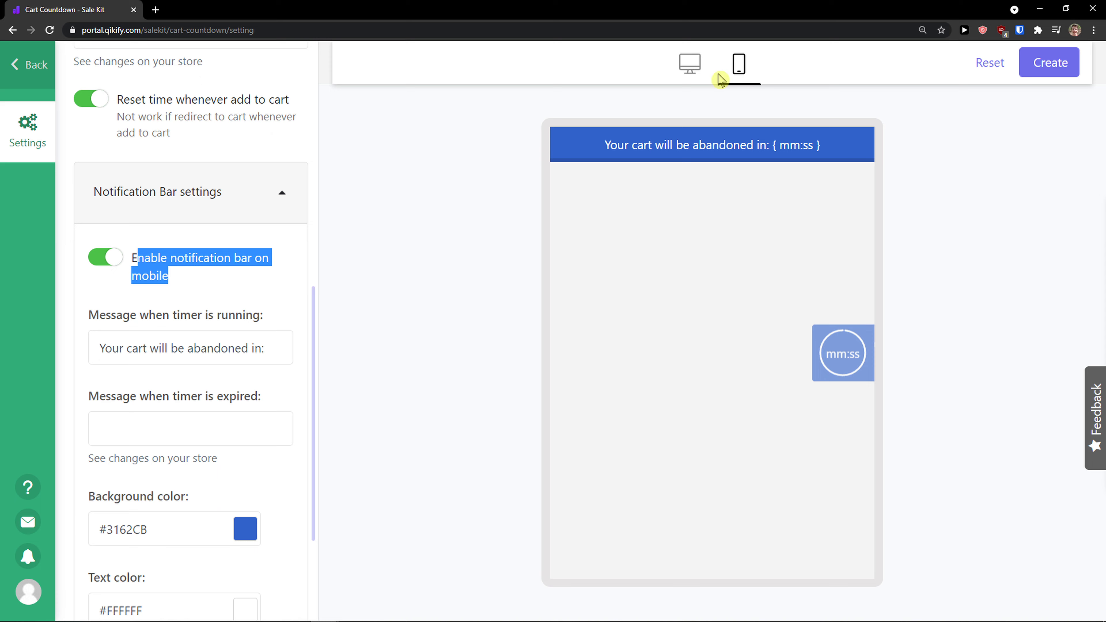
pyautogui.click(692, 65)
pyautogui.scroll(-4, 121, 445)
pyautogui.scroll(15, 138, 455)
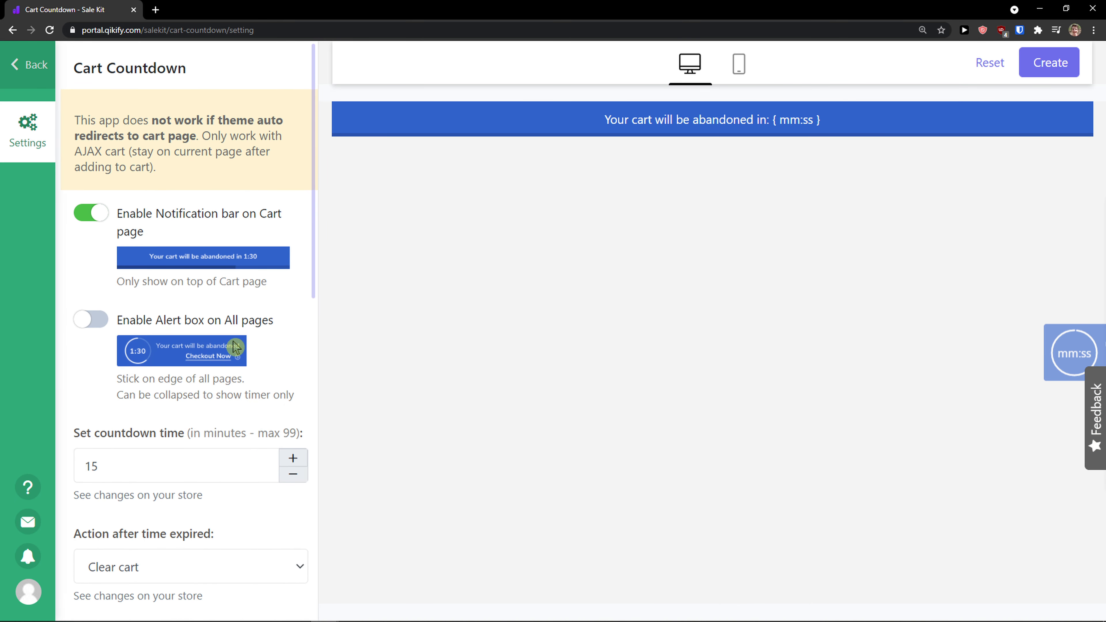
pyautogui.scroll(-4, 161, 427)
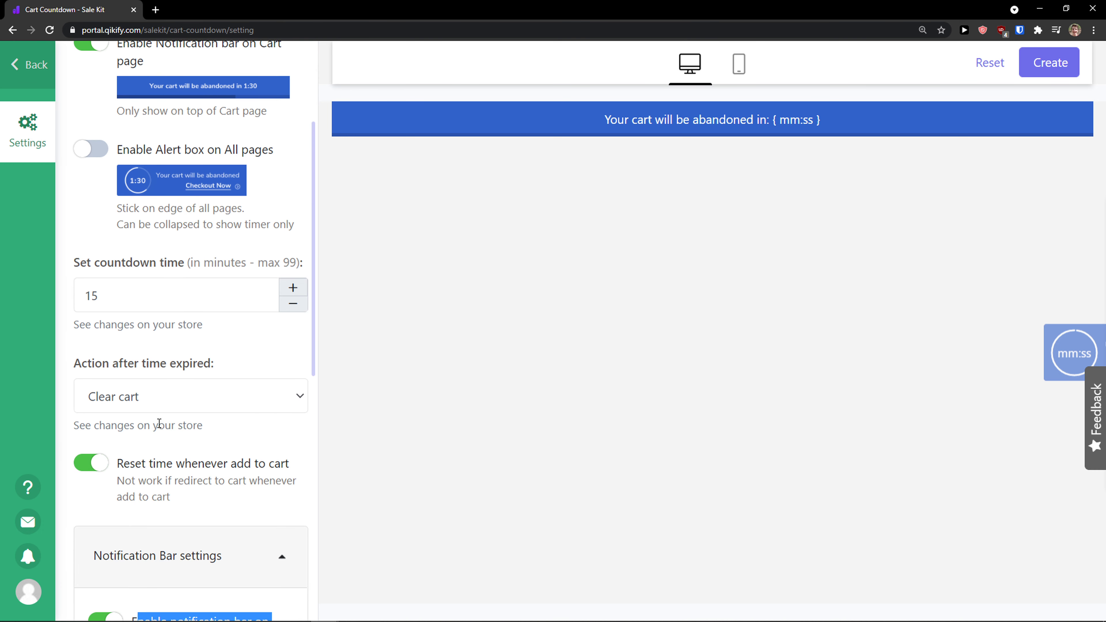
pyautogui.scroll(4, 160, 423)
pyautogui.click(99, 324)
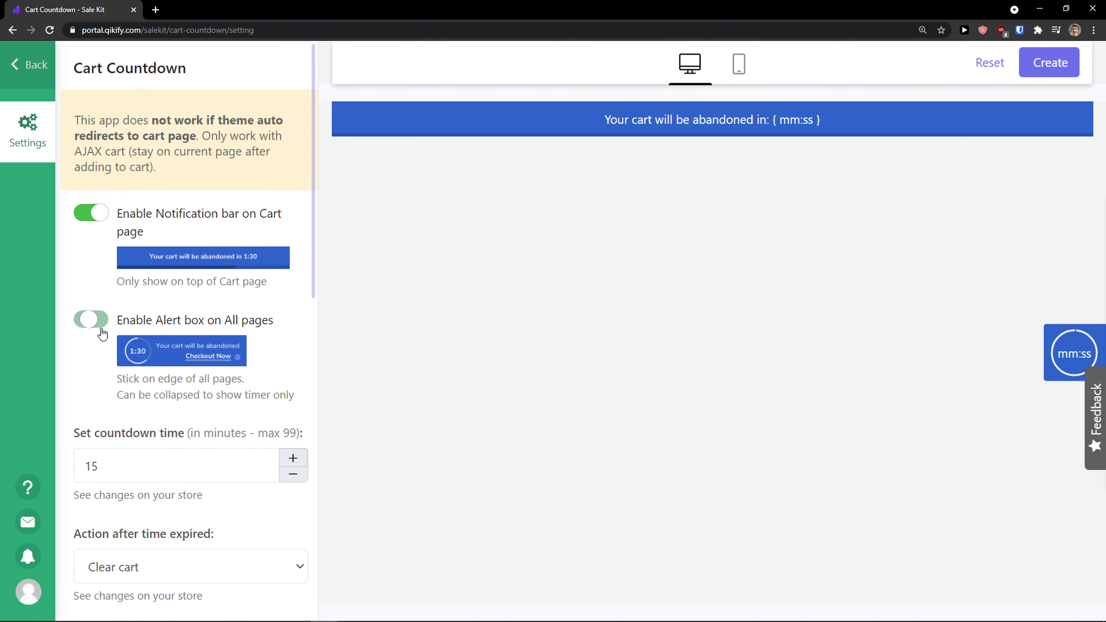
pyautogui.click(84, 214)
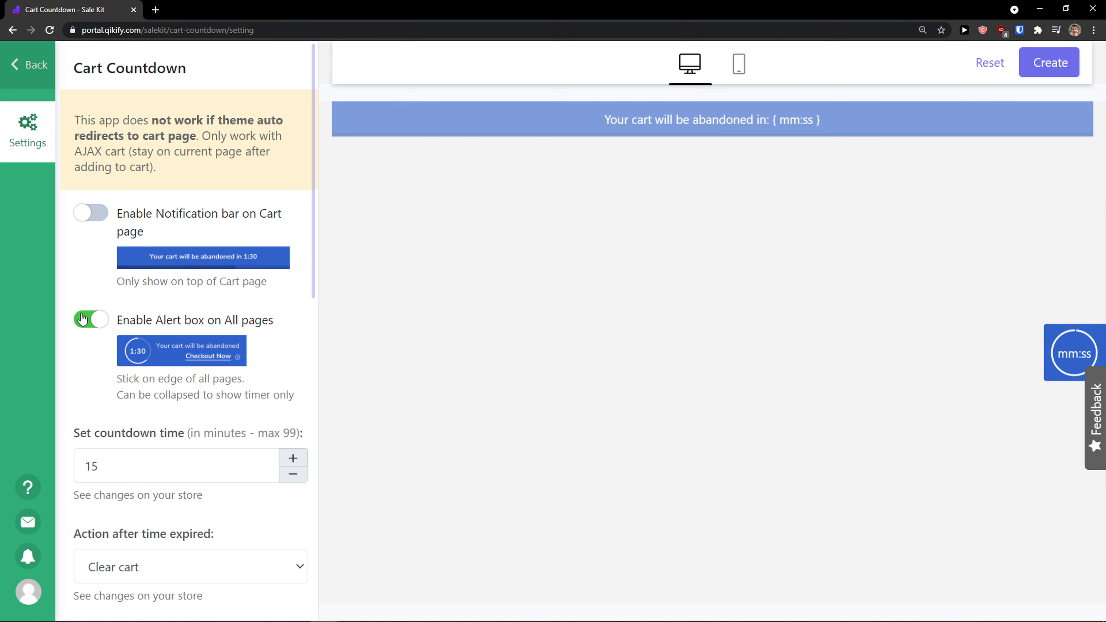
pyautogui.click(85, 319)
pyautogui.click(91, 213)
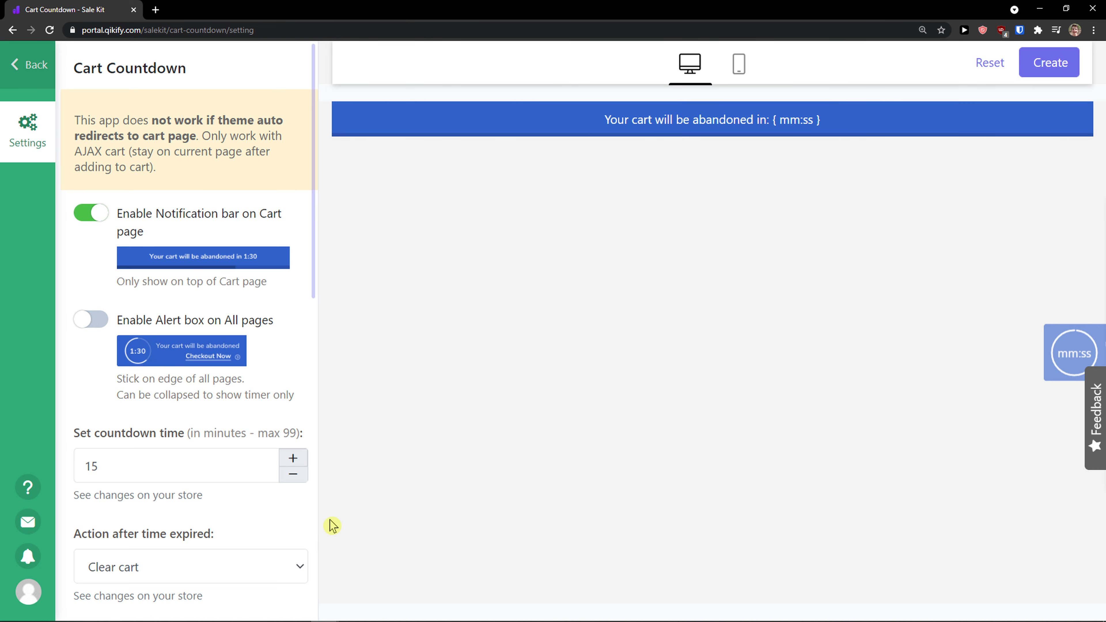
# - Expand the Alert Box settings and review its reminder time and message options
pyautogui.scroll(-1, 253, 419)
pyautogui.scroll(-4, 87, 449)
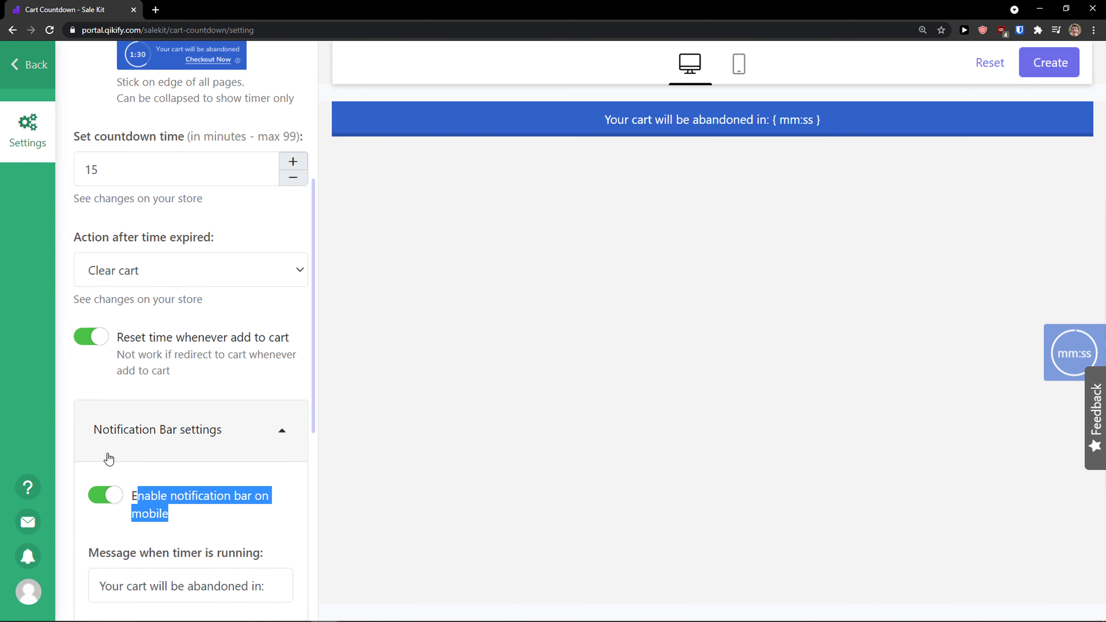
pyautogui.scroll(-8, 110, 458)
pyautogui.click(222, 555)
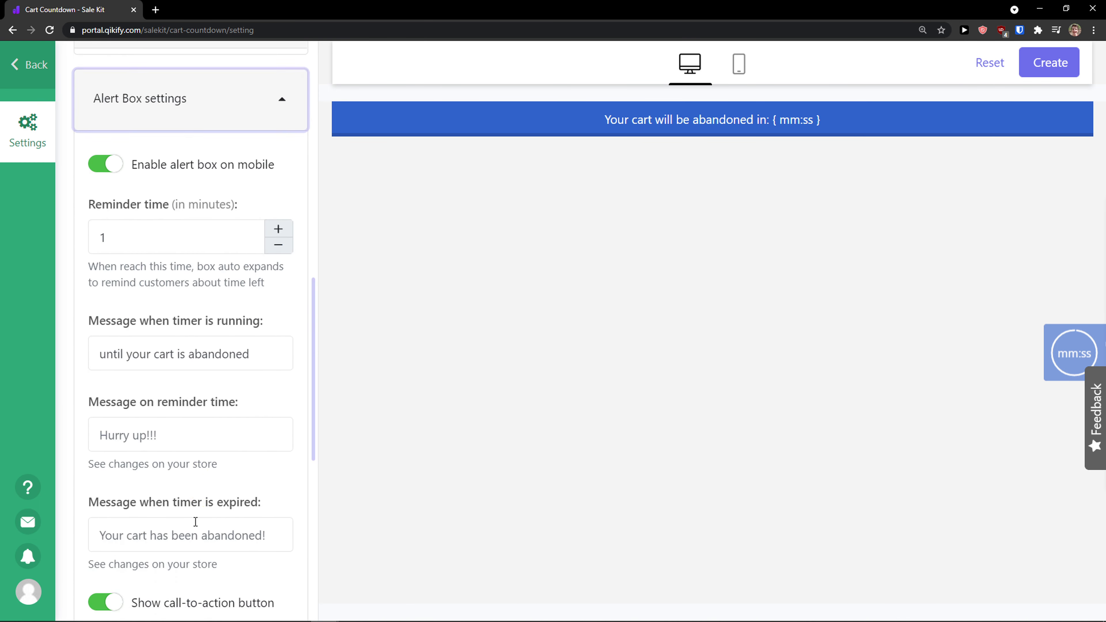
pyautogui.scroll(-1, 193, 518)
pyautogui.scroll(2, 195, 516)
pyautogui.scroll(-1, 197, 514)
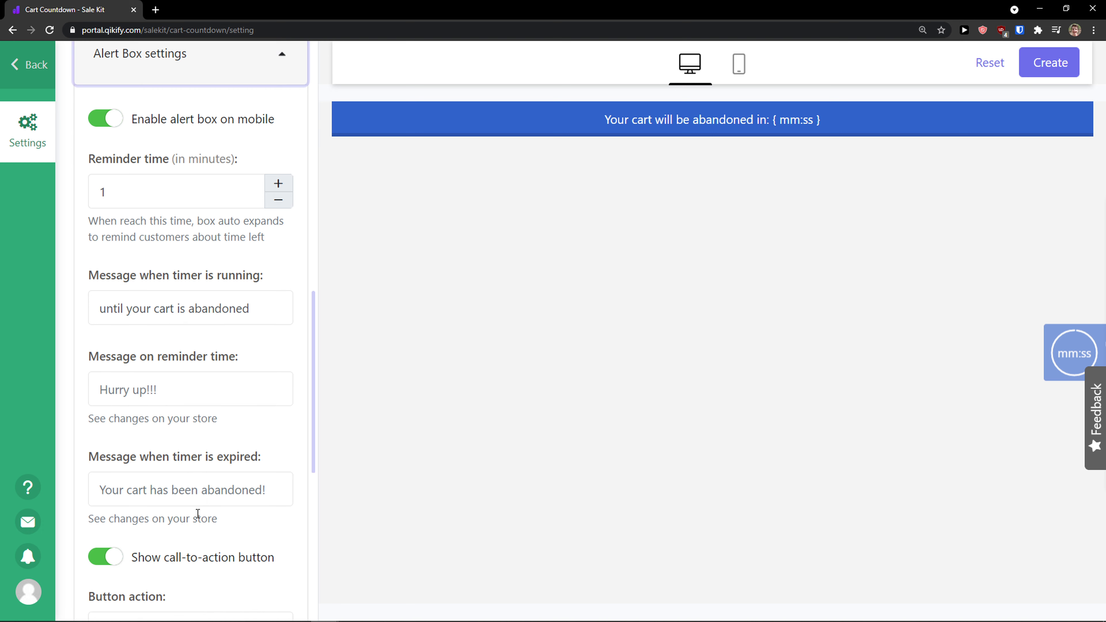
pyautogui.scroll(3, 194, 511)
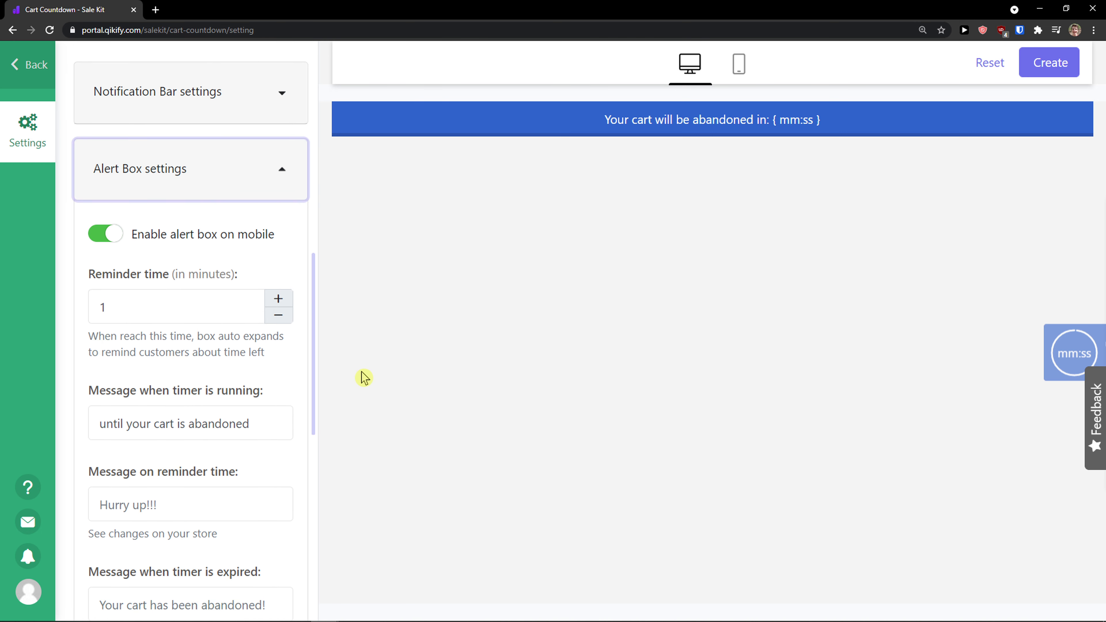
# - Review the remaining Alert Box options, then return to the Sale Kit apps list
pyautogui.scroll(-3, 245, 373)
pyautogui.scroll(-5, 245, 373)
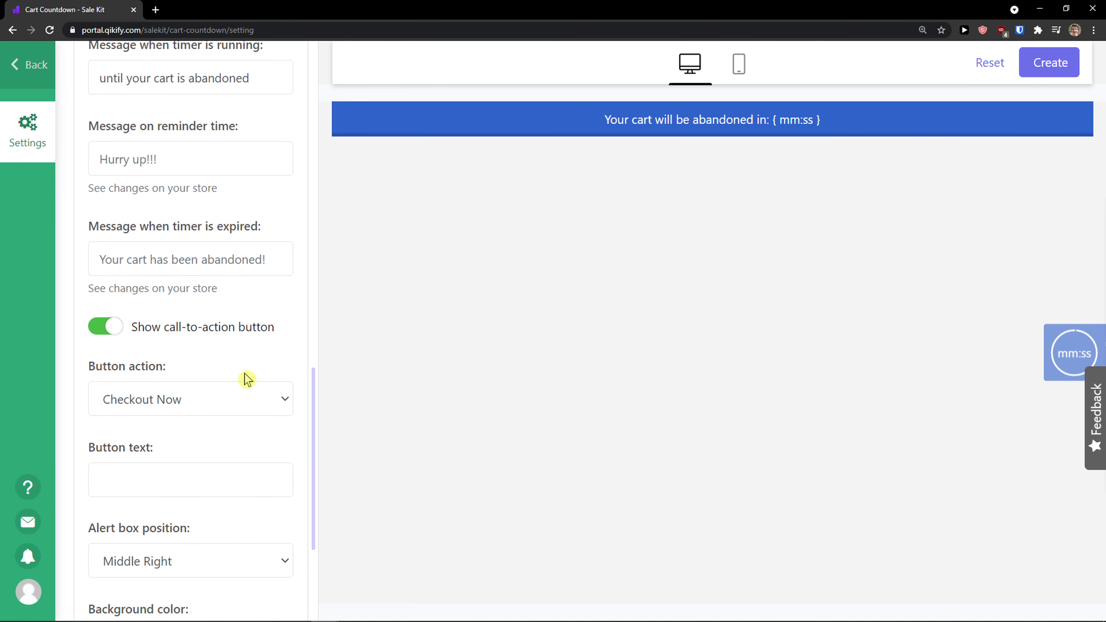
pyautogui.click(23, 77)
pyautogui.click(607, 106)
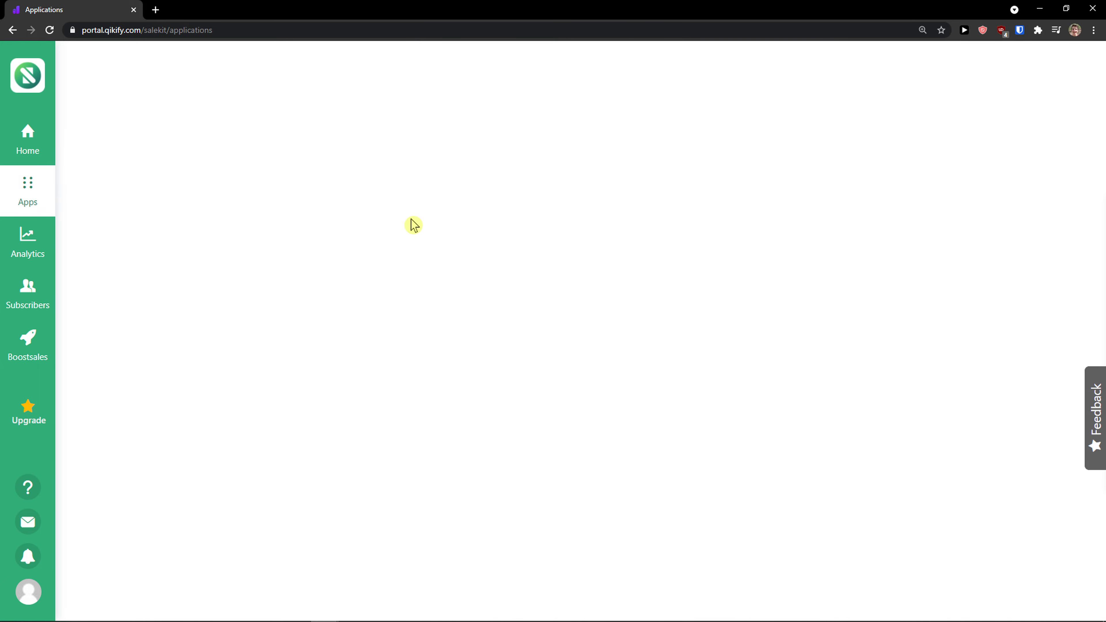
# - Add the Visitor Count app to open its settings
pyautogui.scroll(-5, 296, 311)
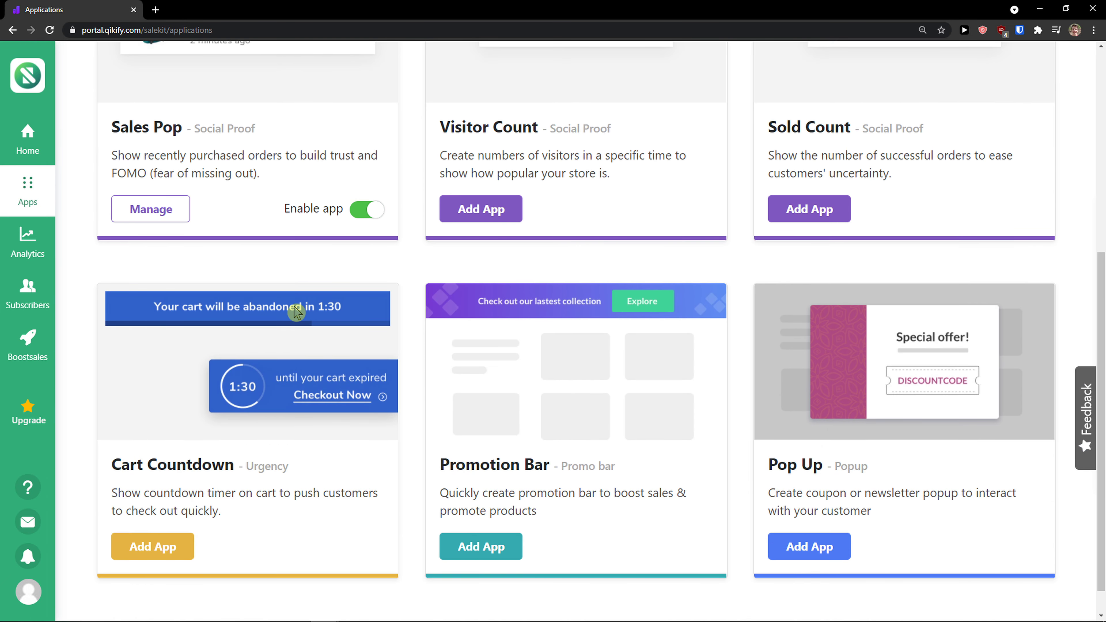
pyautogui.scroll(2, 296, 311)
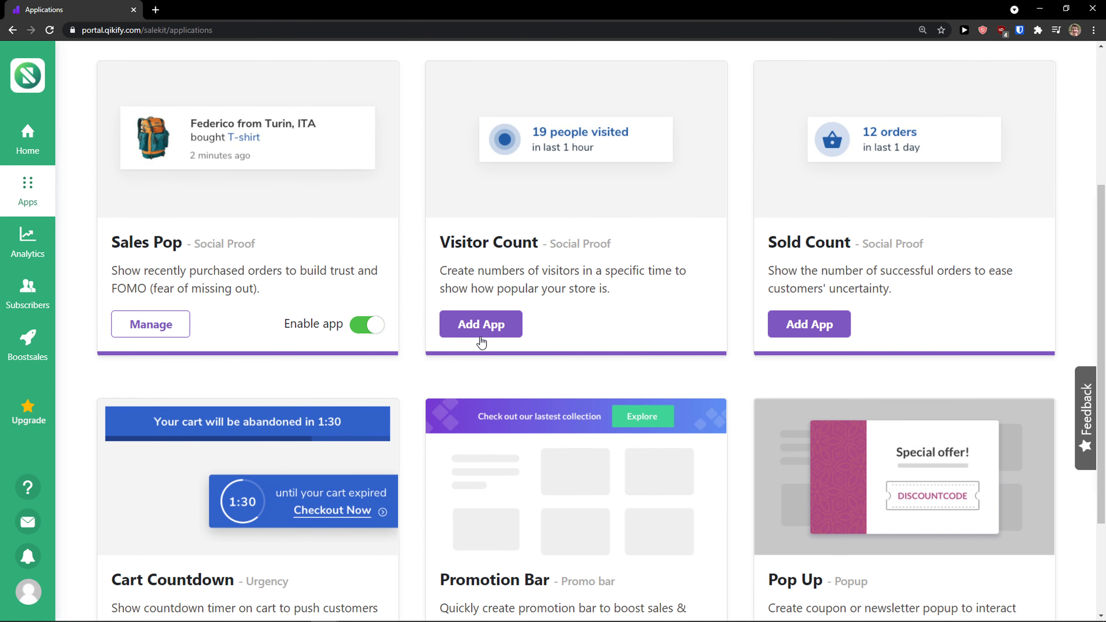
pyautogui.click(481, 336)
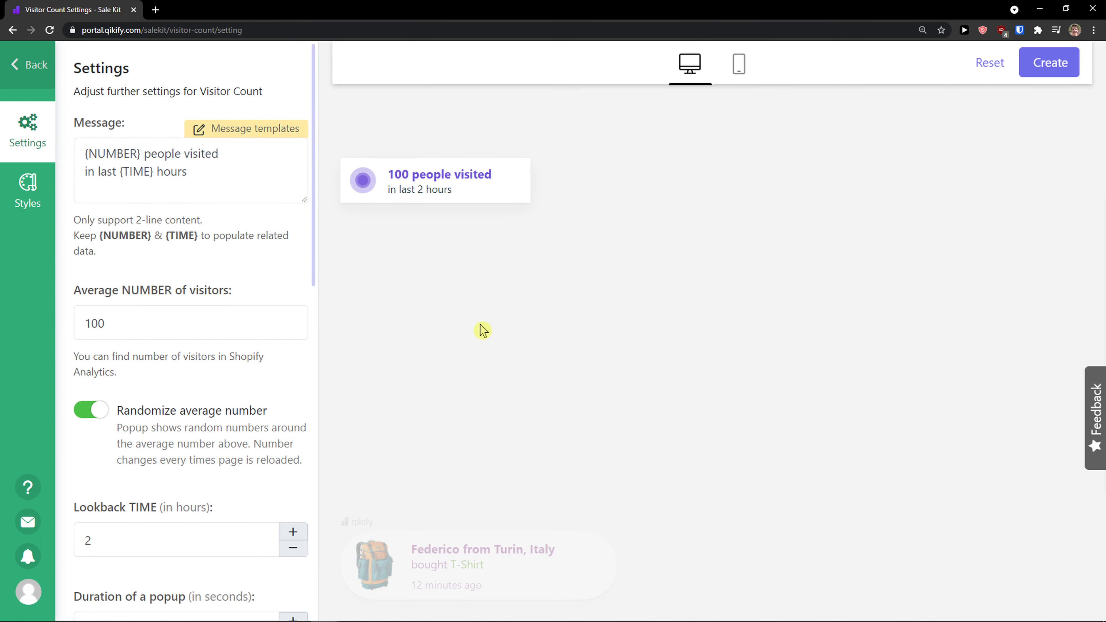
# - Set the average number of visitors to 150
pyautogui.moveTo(388, 171); pyautogui.dragTo(486, 190)
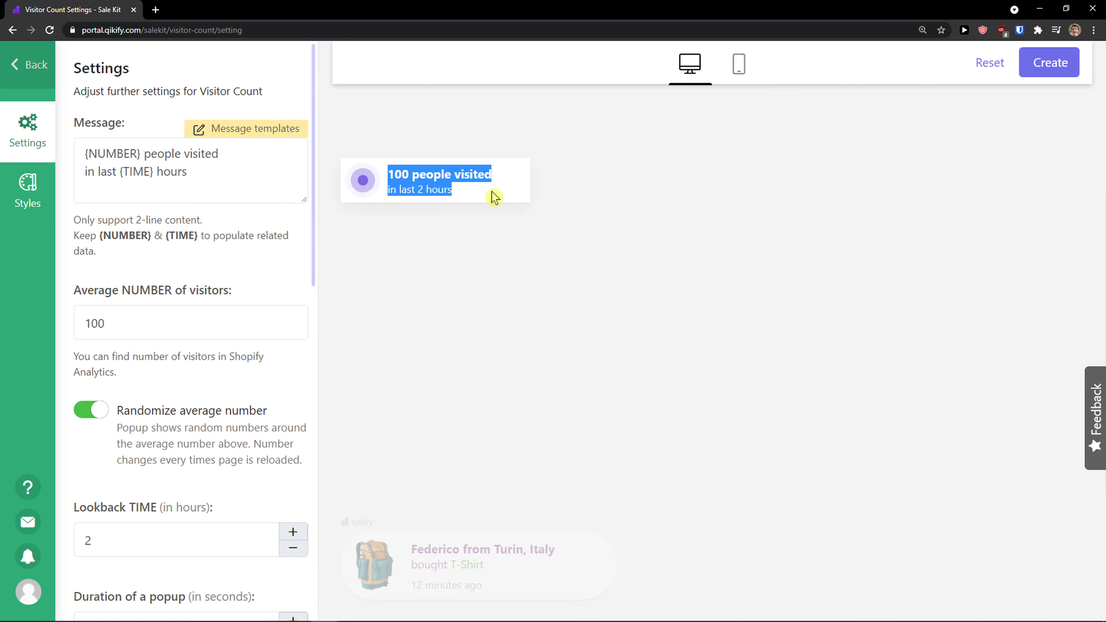
pyautogui.click(213, 177)
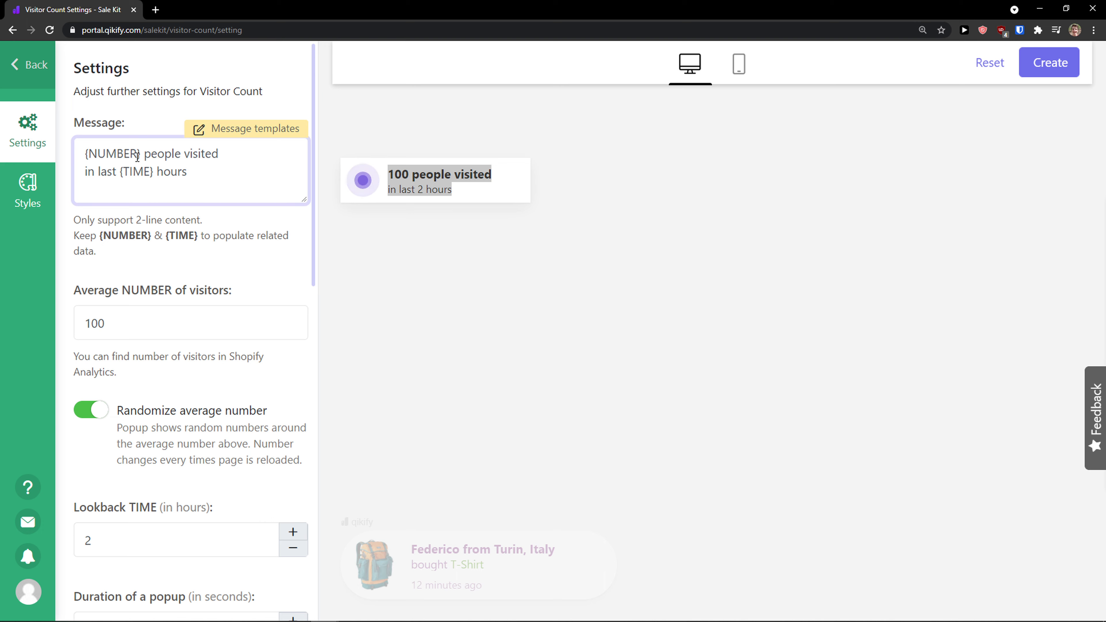
pyautogui.moveTo(83, 217); pyautogui.dragTo(205, 237)
pyautogui.click(122, 240)
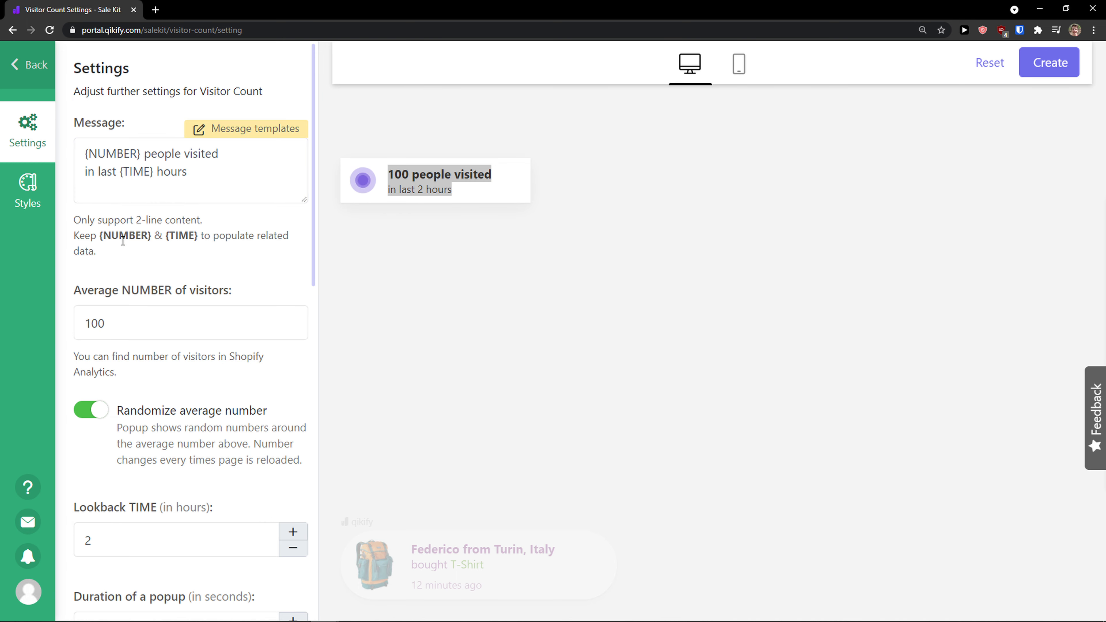
pyautogui.tripleClick(123, 240)
pyautogui.click(181, 257)
pyautogui.scroll(-1, 175, 249)
pyautogui.doubleClick(170, 257)
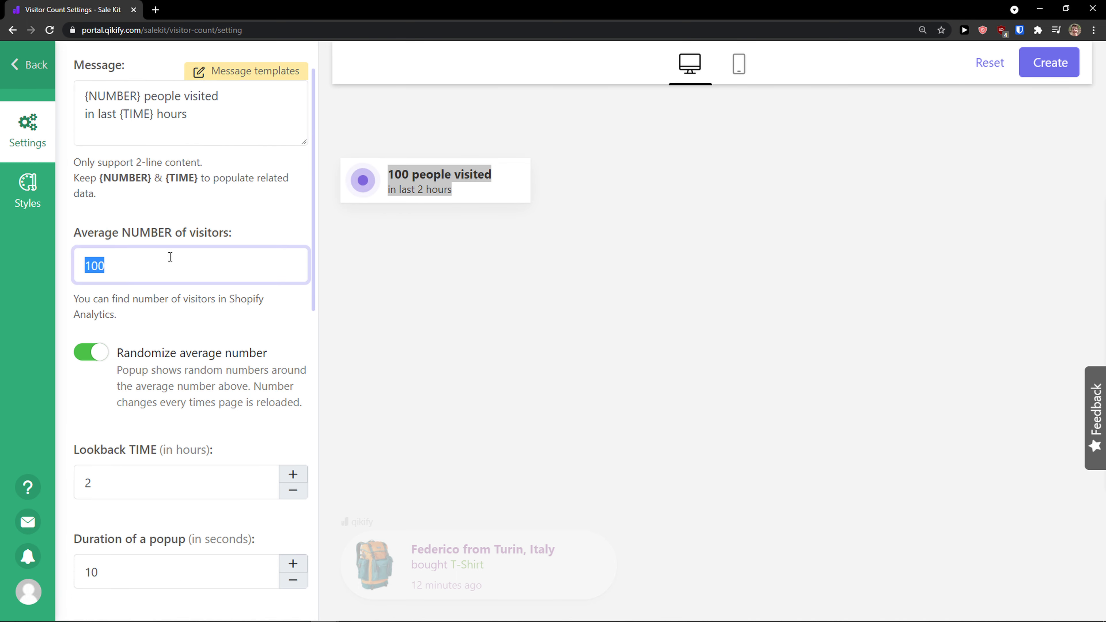
pyautogui.write('150')
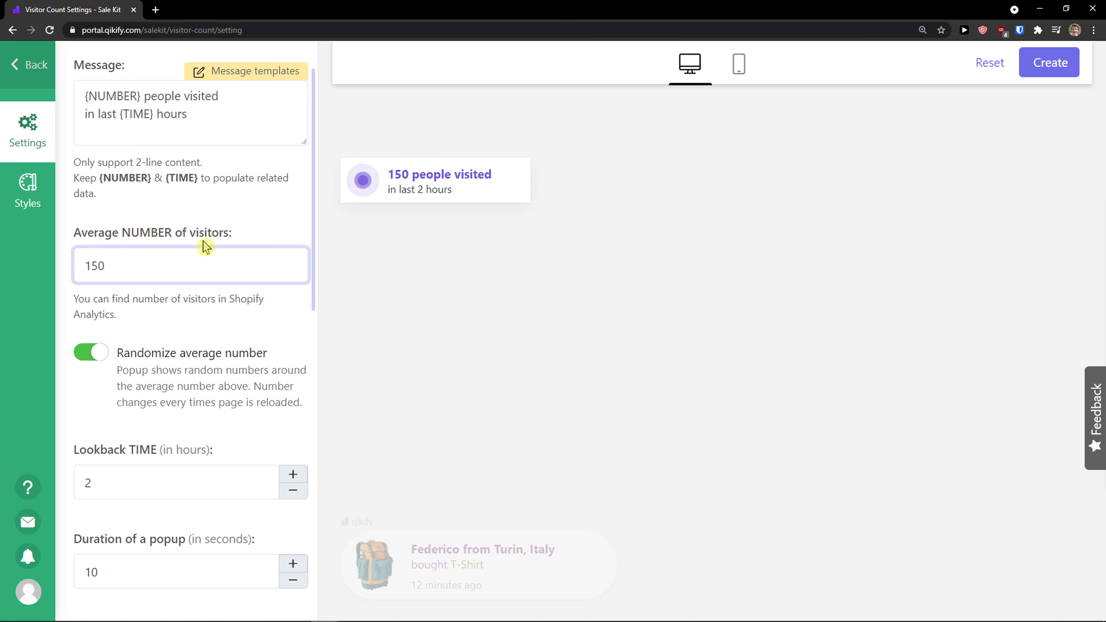
# - Review the randomize and popup timing options and turn on Show Close button
pyautogui.scroll(-1, 195, 243)
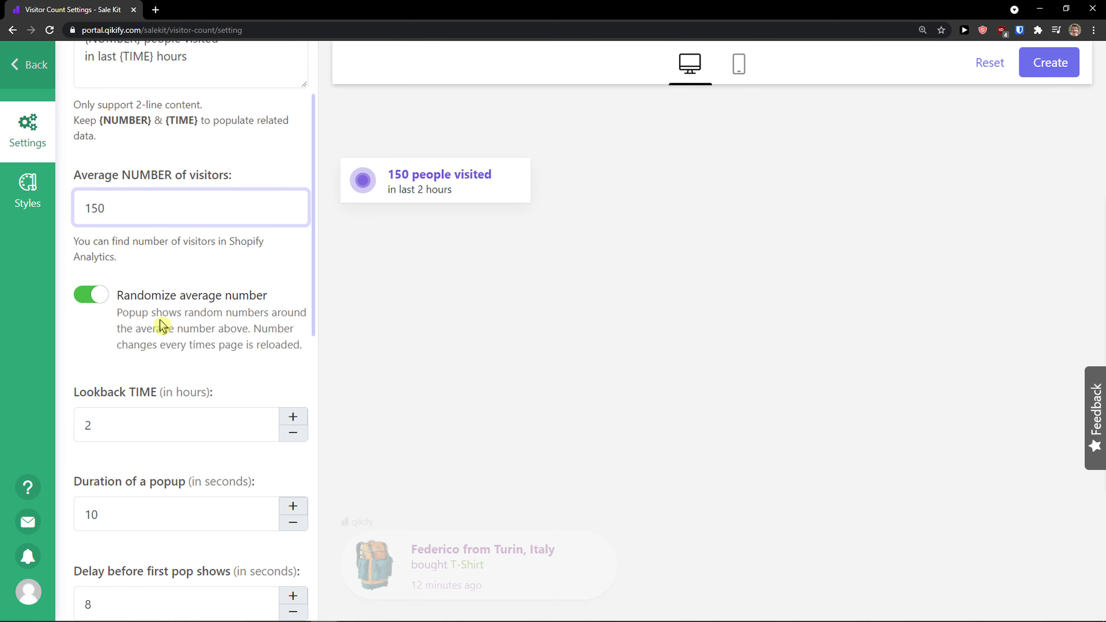
pyautogui.moveTo(129, 313); pyautogui.dragTo(290, 340)
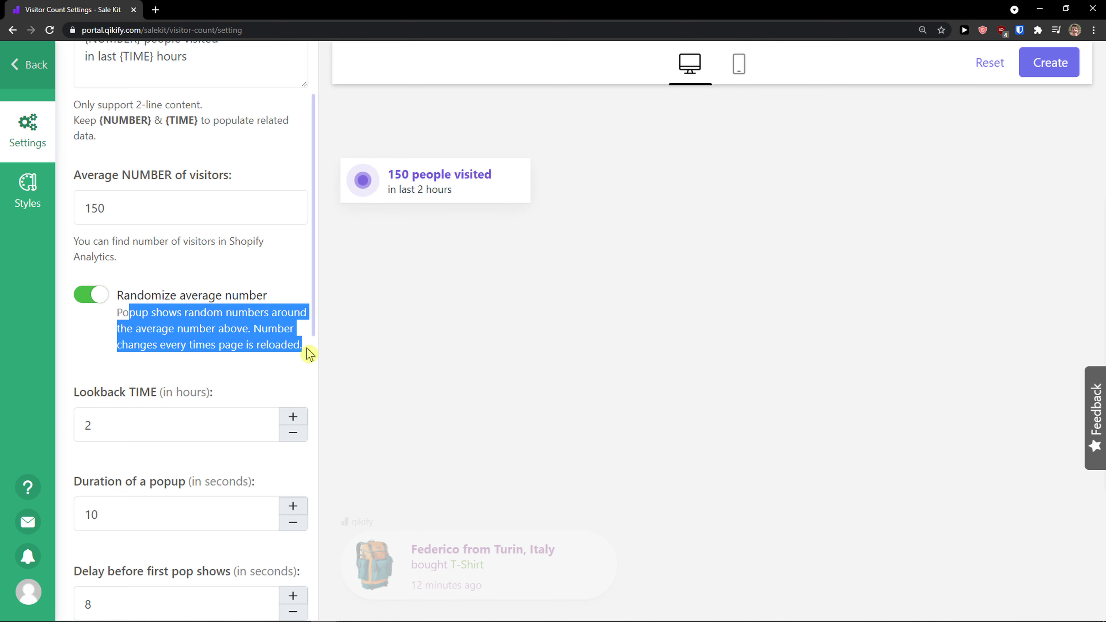
pyautogui.click(272, 365)
pyautogui.scroll(-1, 298, 364)
pyautogui.scroll(-2, 298, 363)
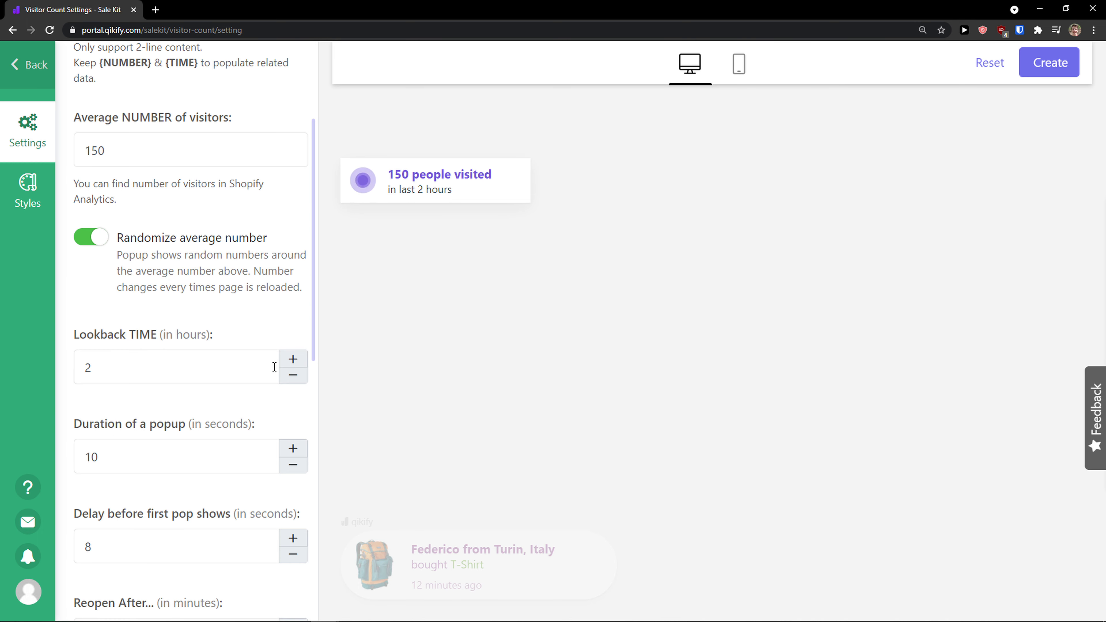
pyautogui.moveTo(227, 337); pyautogui.dragTo(236, 384)
pyautogui.scroll(-3, 87, 344)
pyautogui.scroll(-5, 236, 382)
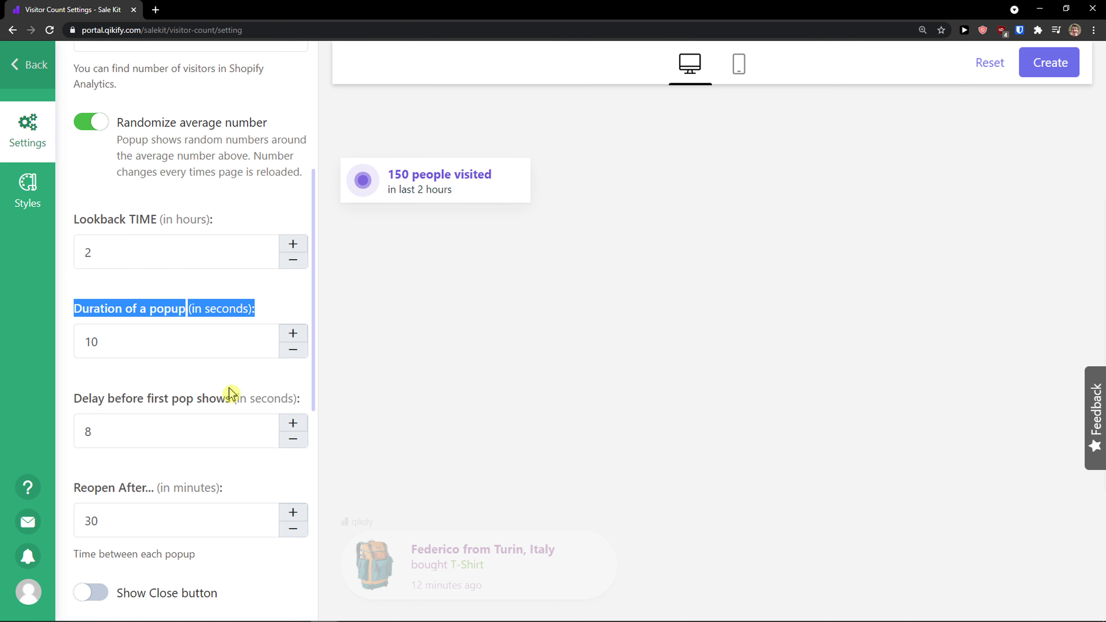
pyautogui.click(91, 419)
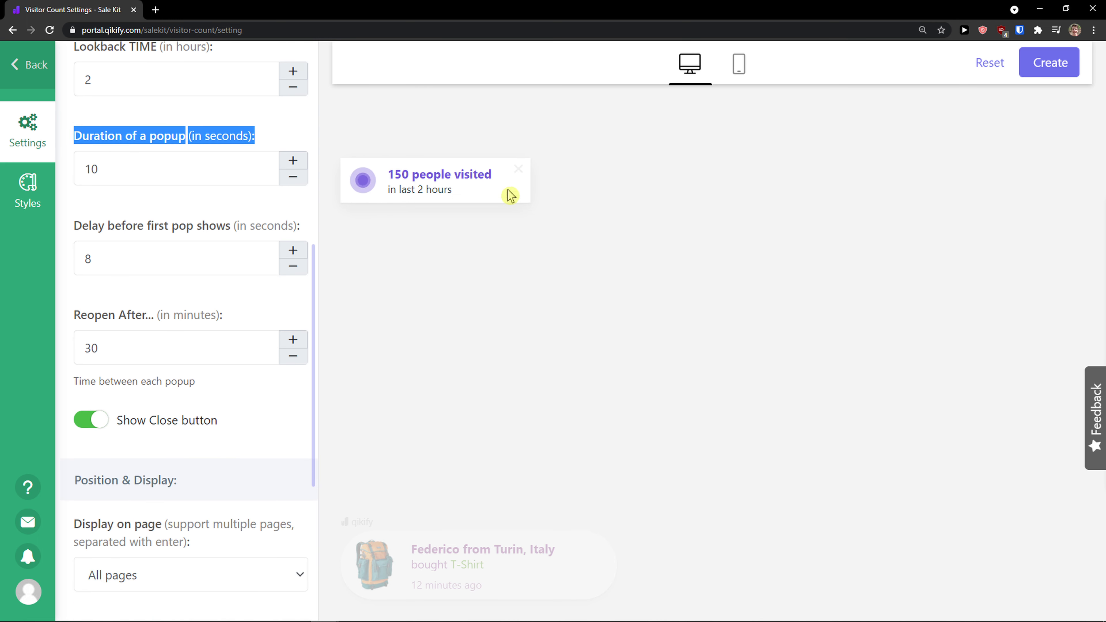
# - Open the Display on page options for the Visitor Count popup and keep All pages
pyautogui.scroll(-5, 227, 346)
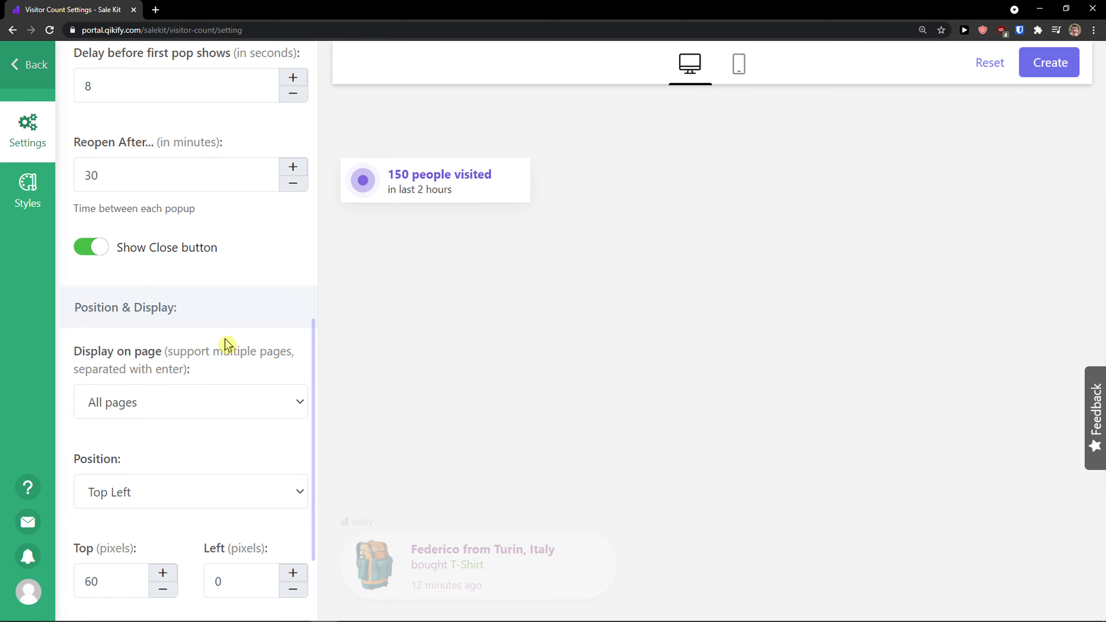
pyautogui.click(216, 356)
pyautogui.click(216, 354)
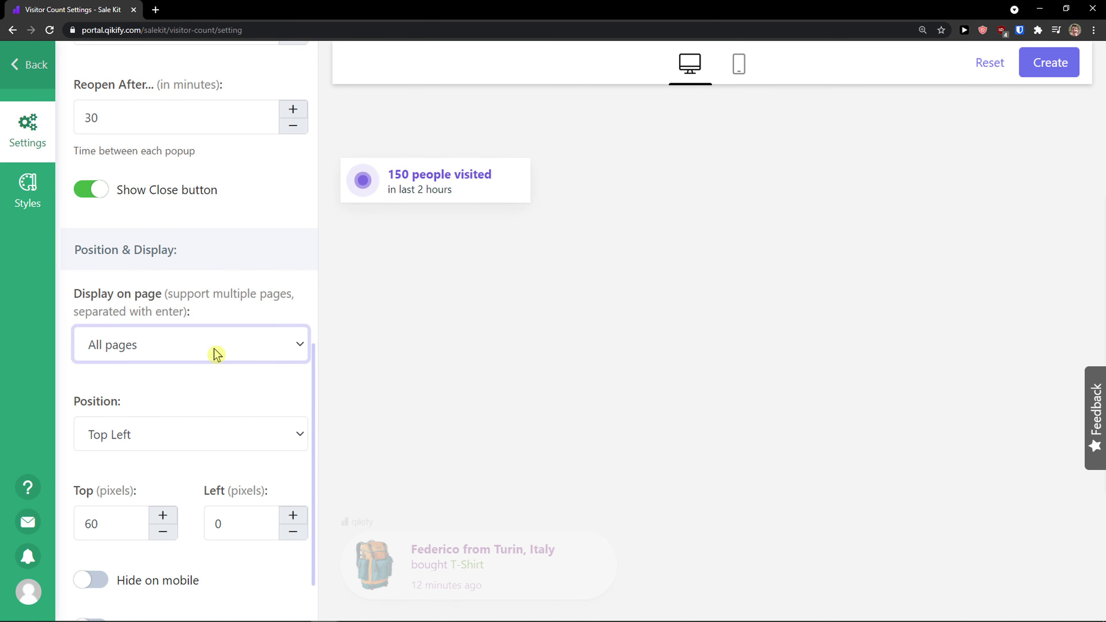
pyautogui.click(211, 353)
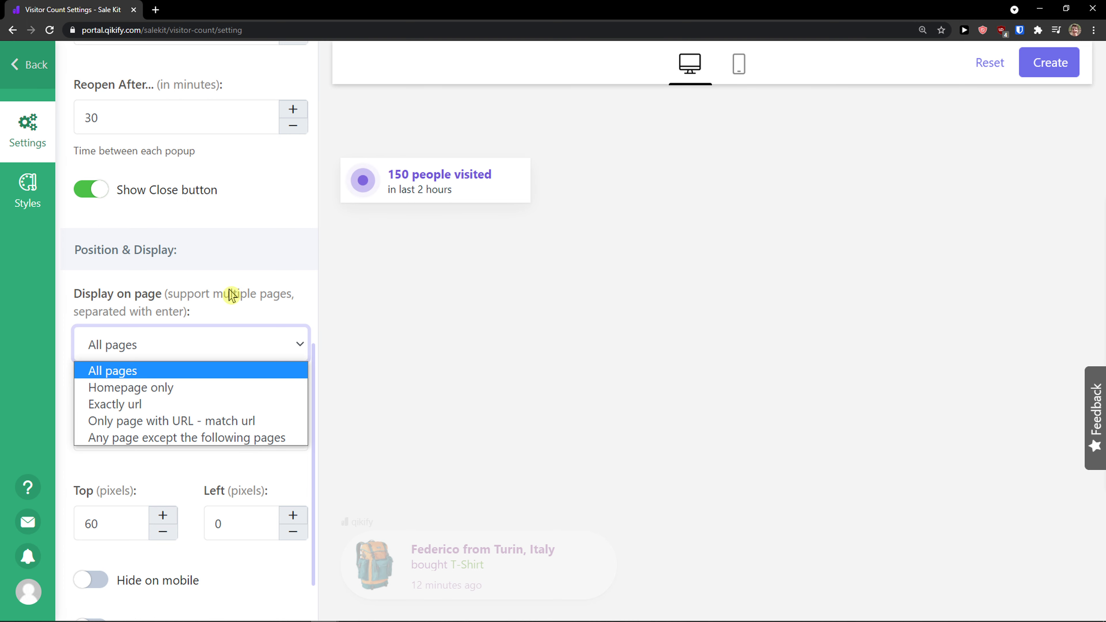
pyautogui.click(203, 344)
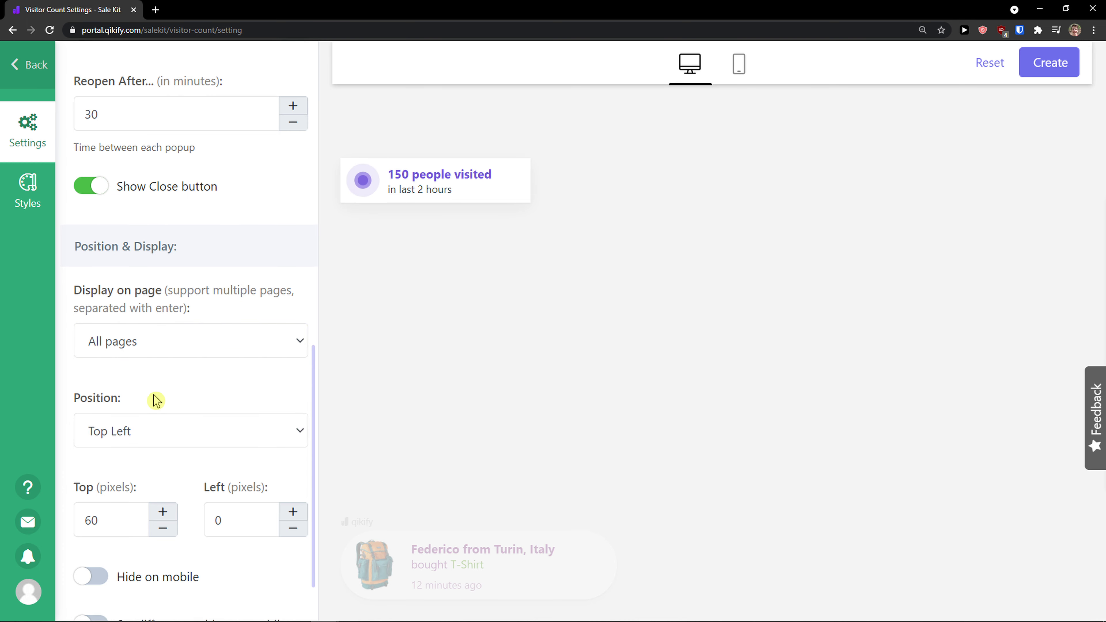
# - Try the Bottom Right popup position, then set the position back to Top Left
pyautogui.scroll(-1, 156, 400)
pyautogui.click(162, 388)
pyautogui.click(159, 419)
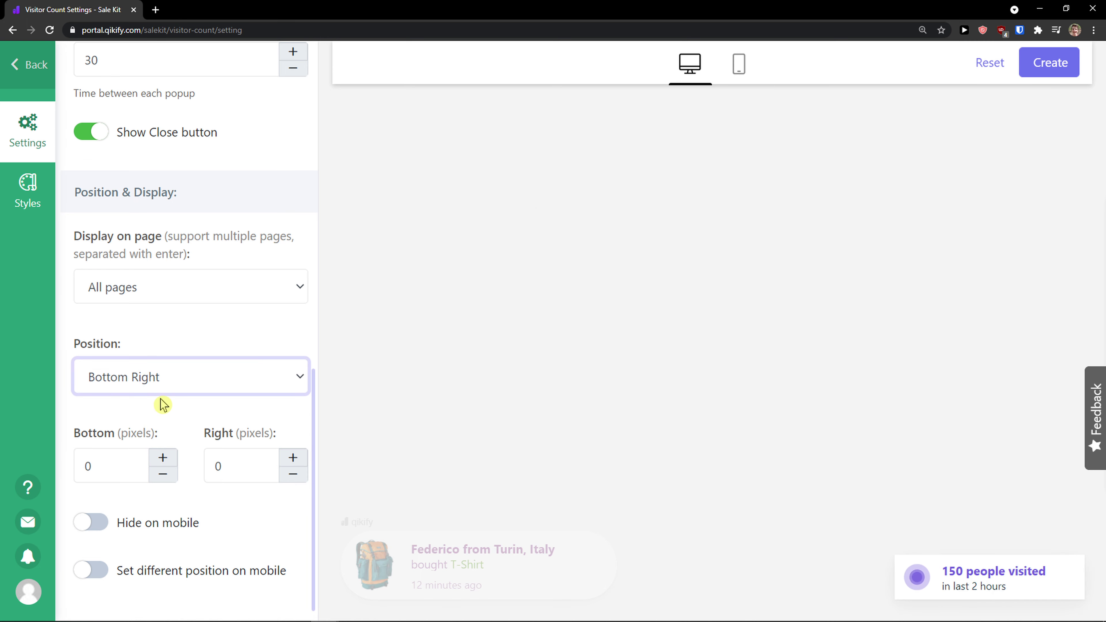
pyautogui.click(162, 390)
pyautogui.click(161, 436)
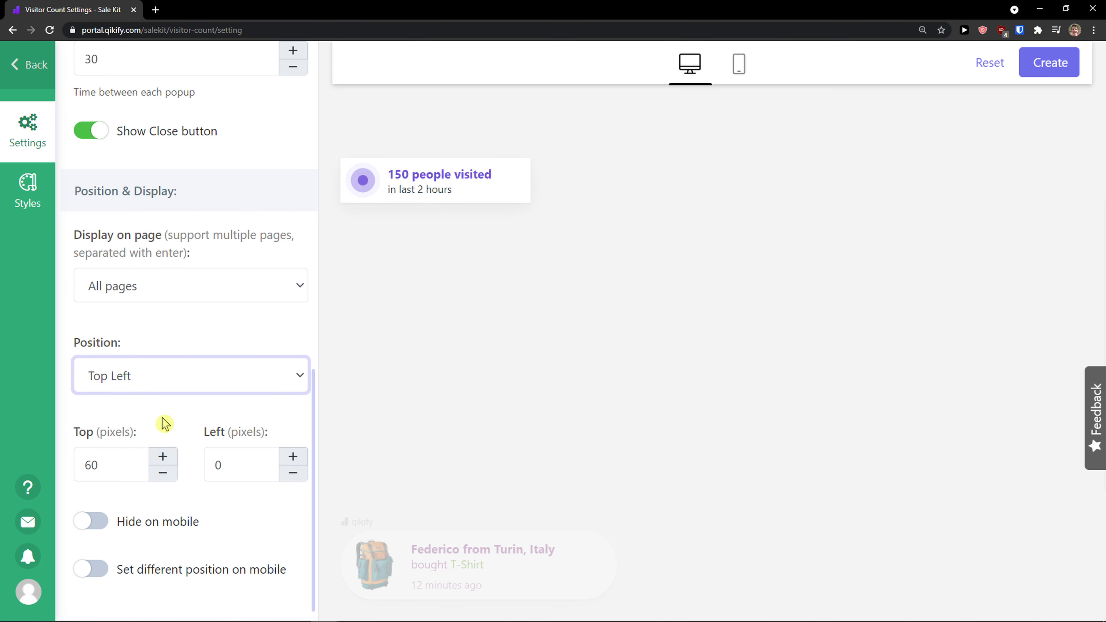
# - Apply Template 2 as the Visitor Count popup style
pyautogui.scroll(15, 164, 423)
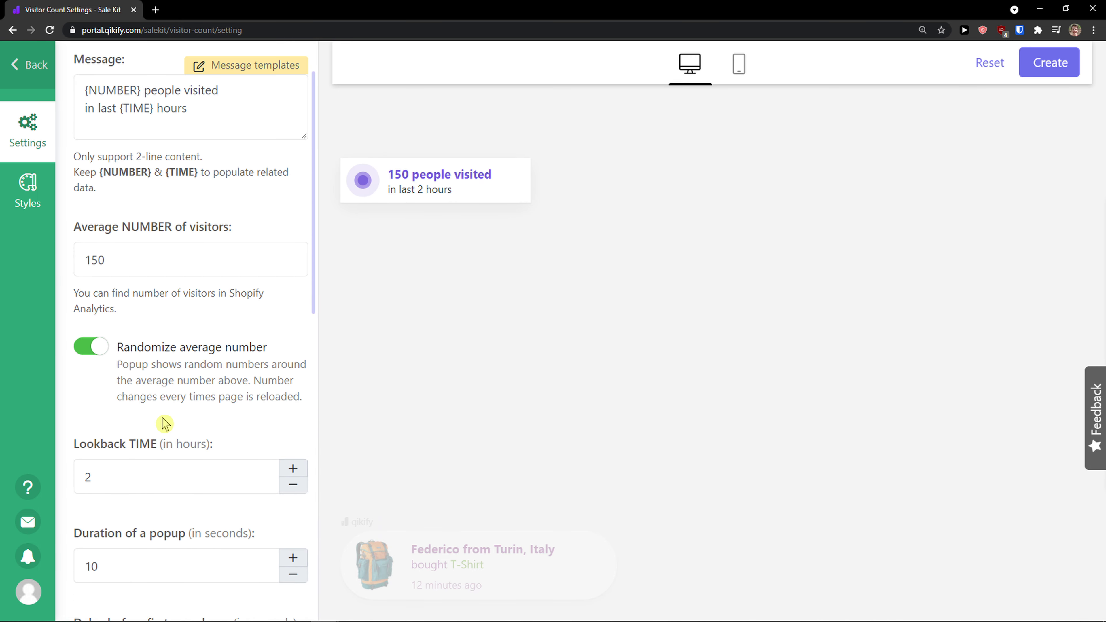
pyautogui.scroll(-5, 162, 419)
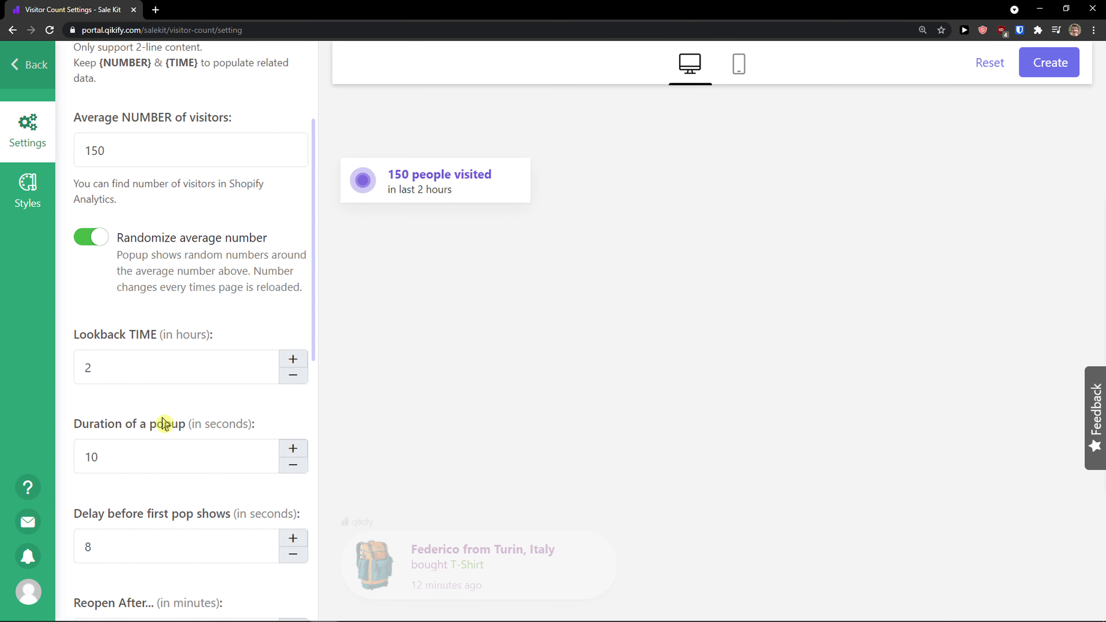
pyautogui.scroll(5, 162, 415)
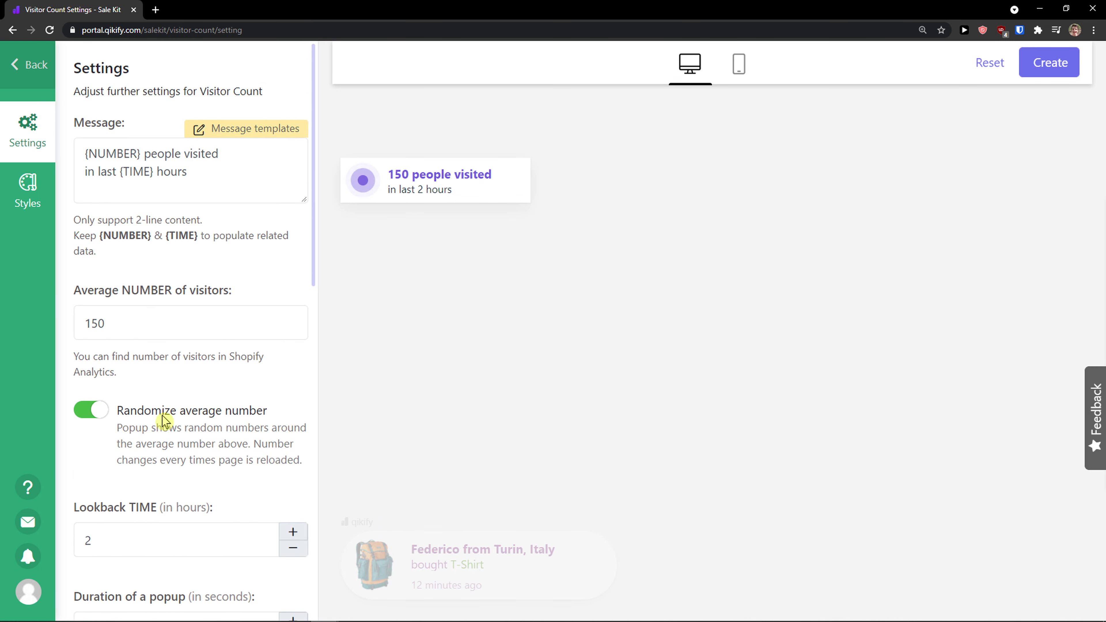
pyautogui.click(35, 189)
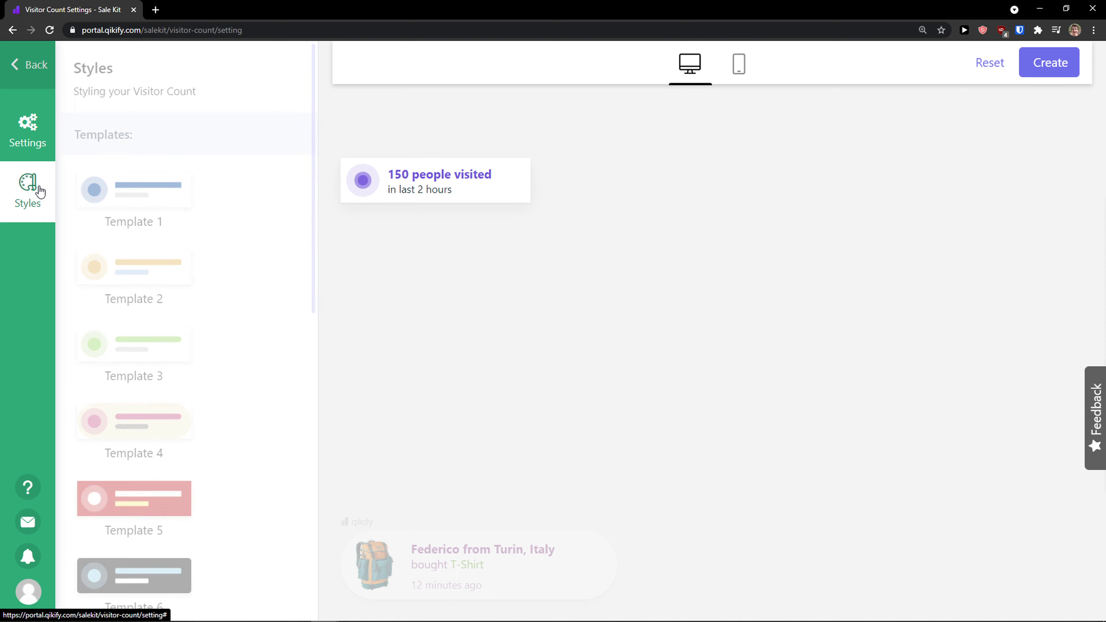
pyautogui.click(150, 259)
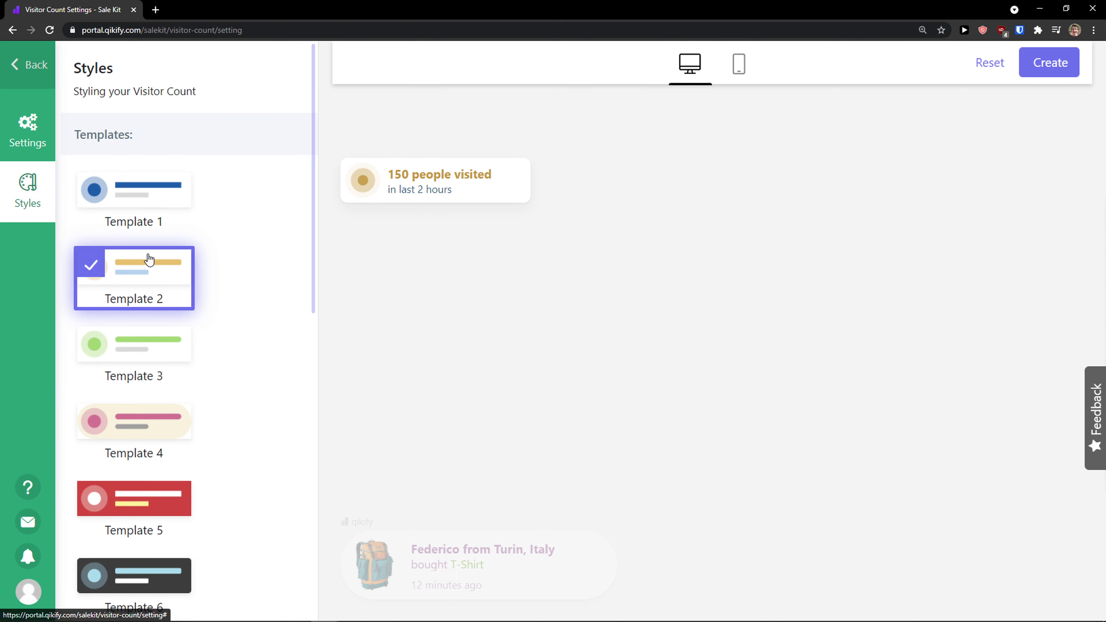
# - Return to the apps list and add the Promotion Bar app
pyautogui.click(33, 77)
pyautogui.scroll(-7, 486, 383)
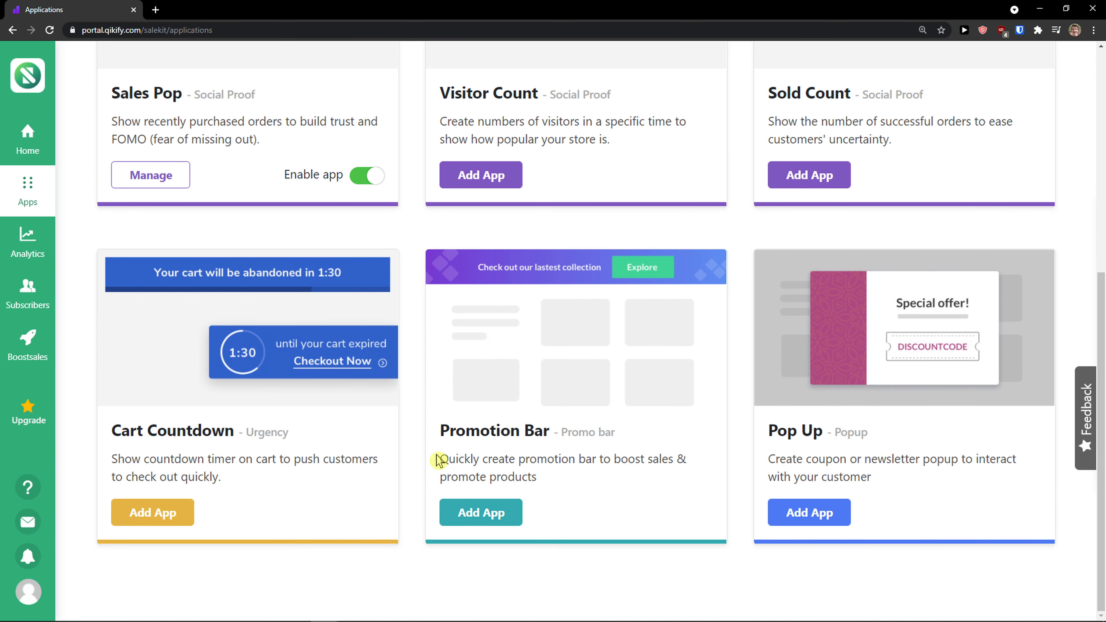
pyautogui.moveTo(437, 460); pyautogui.dragTo(583, 489)
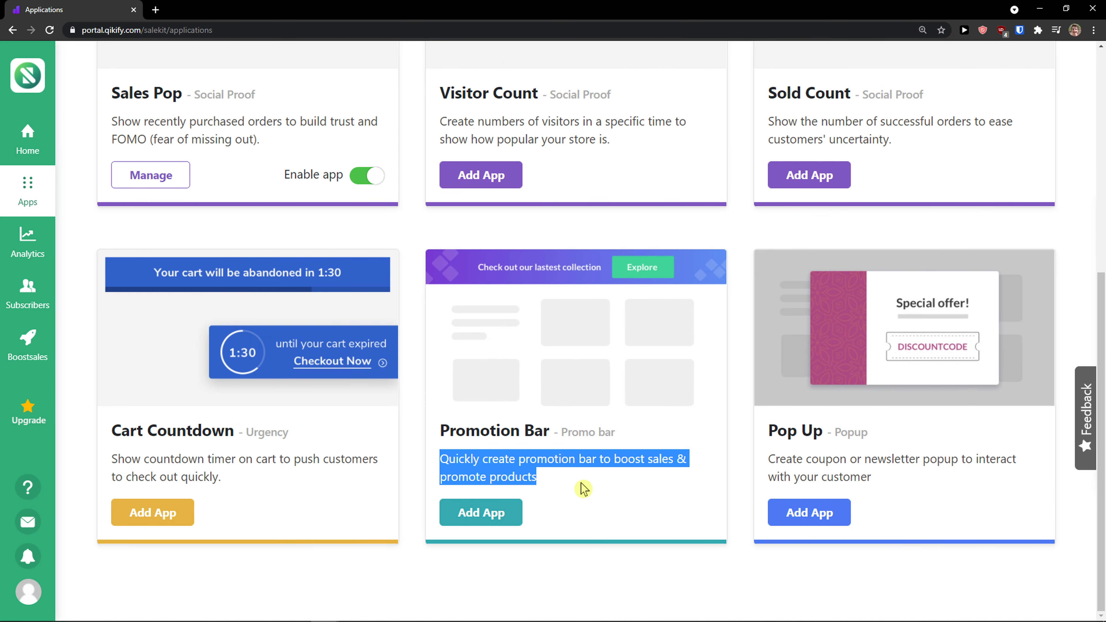
pyautogui.scroll(5, 583, 489)
pyautogui.scroll(-5, 570, 487)
pyautogui.click(481, 512)
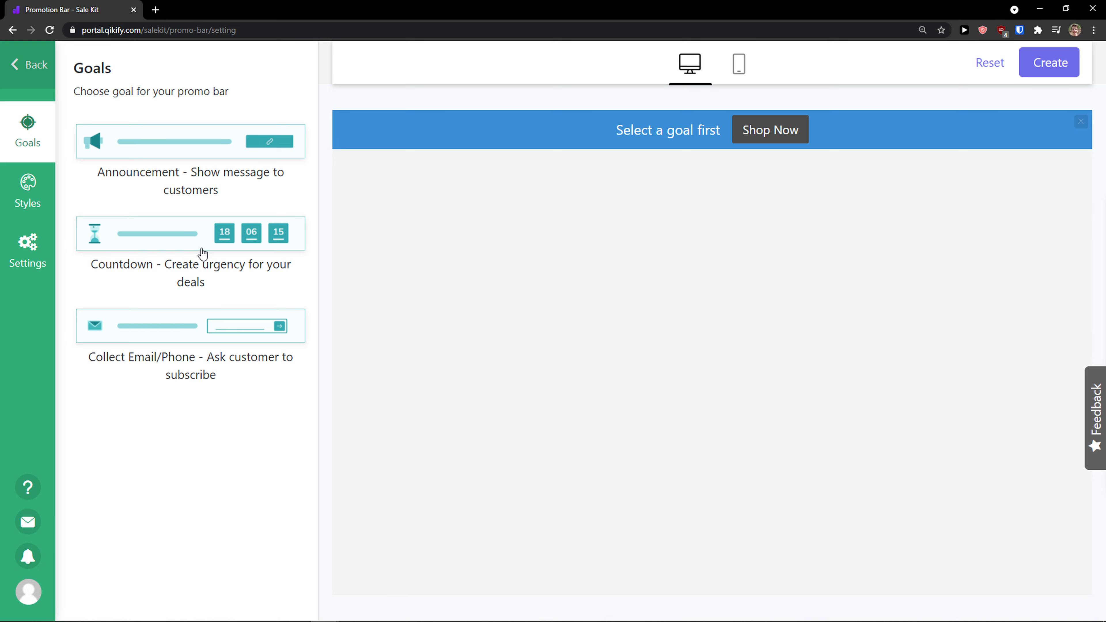
# - Choose the Countdown goal for the promotion bar
pyautogui.click(169, 275)
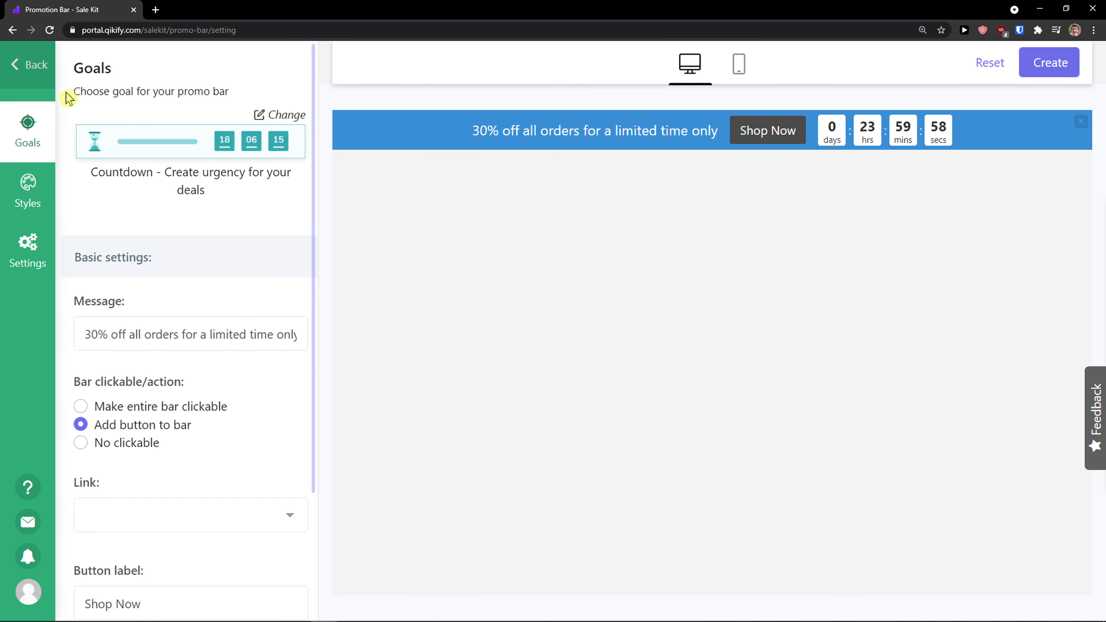
pyautogui.click(30, 64)
pyautogui.click(658, 106)
pyautogui.scroll(-3, 89, 245)
pyautogui.scroll(2, 123, 236)
# - Browse the promotion bar's Styles, Settings and Goals options
pyautogui.click(39, 217)
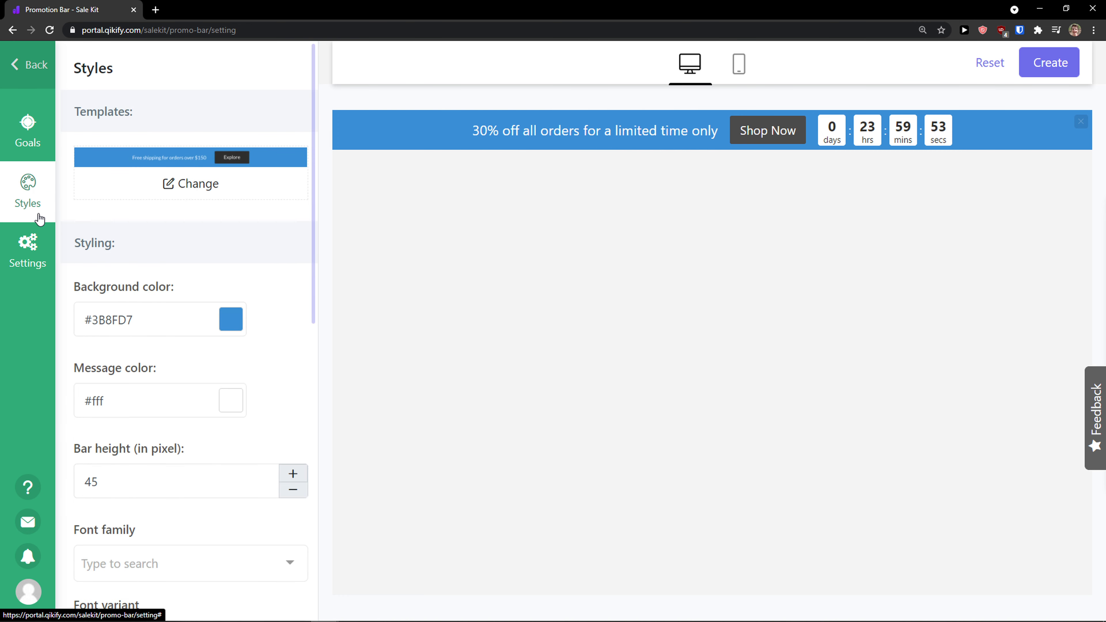
pyautogui.scroll(-1, 134, 233)
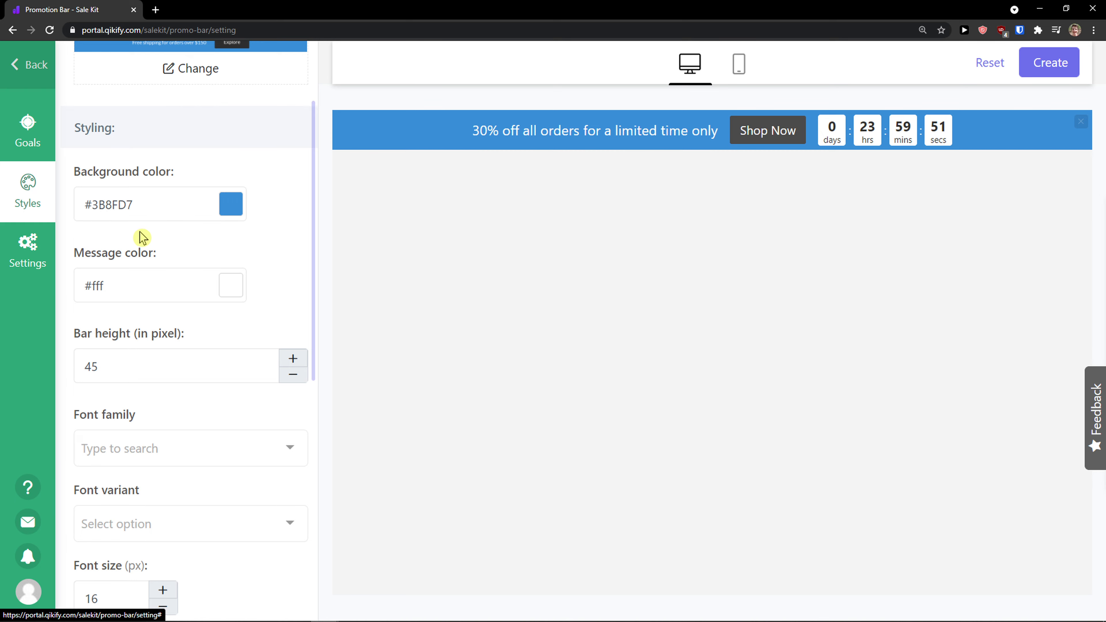
pyautogui.scroll(3, 142, 238)
pyautogui.click(39, 244)
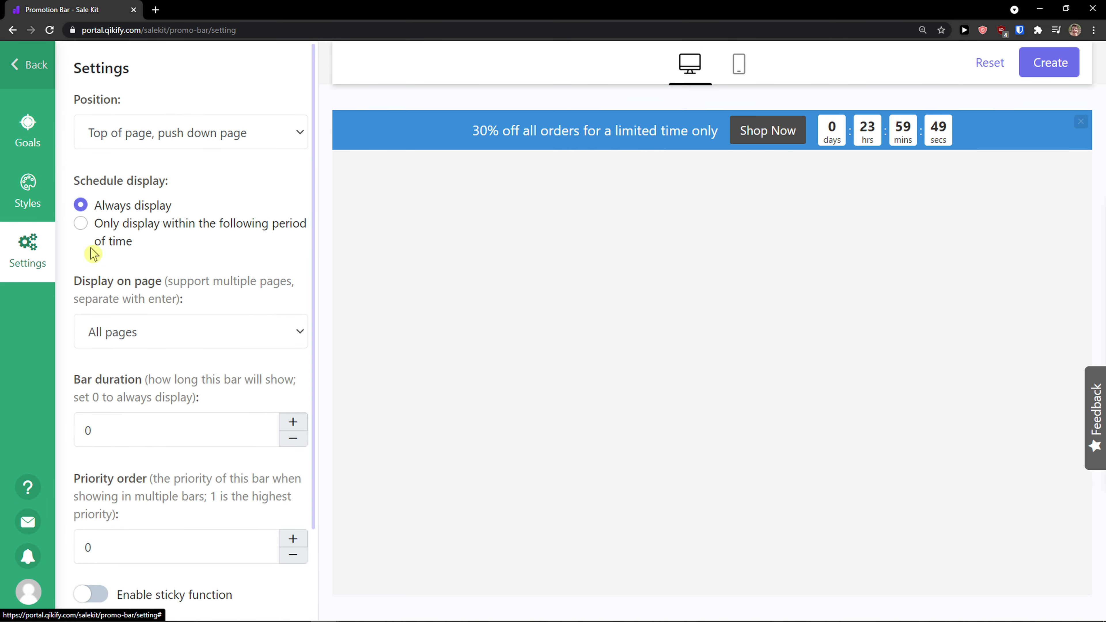
pyautogui.scroll(-2, 113, 253)
pyautogui.click(48, 220)
pyautogui.scroll(-10, 143, 278)
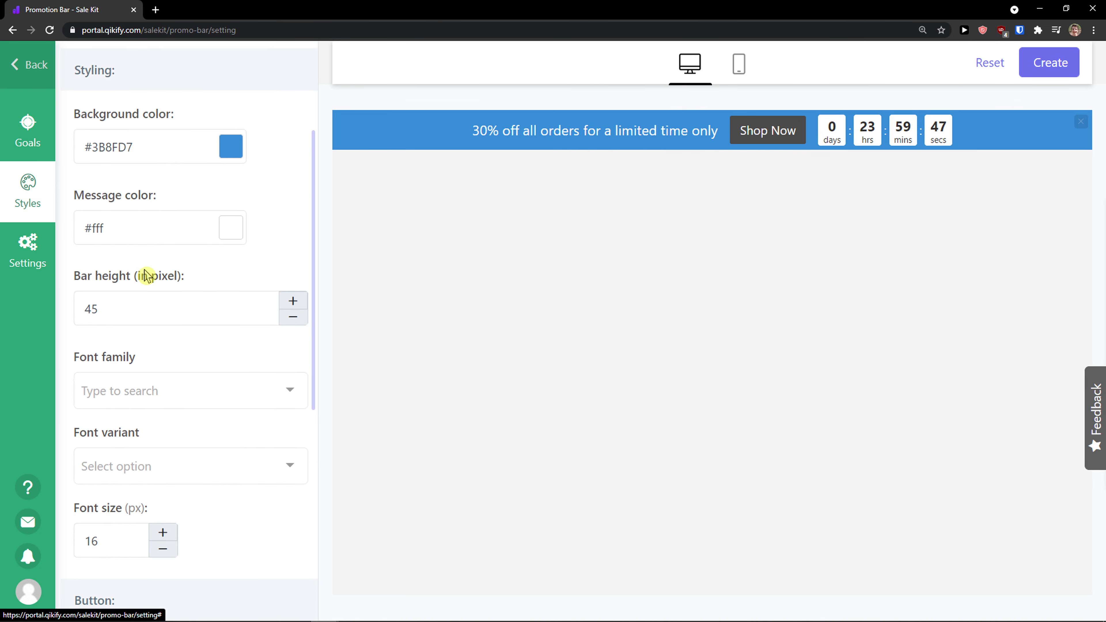
pyautogui.click(54, 129)
pyautogui.scroll(-2, 185, 229)
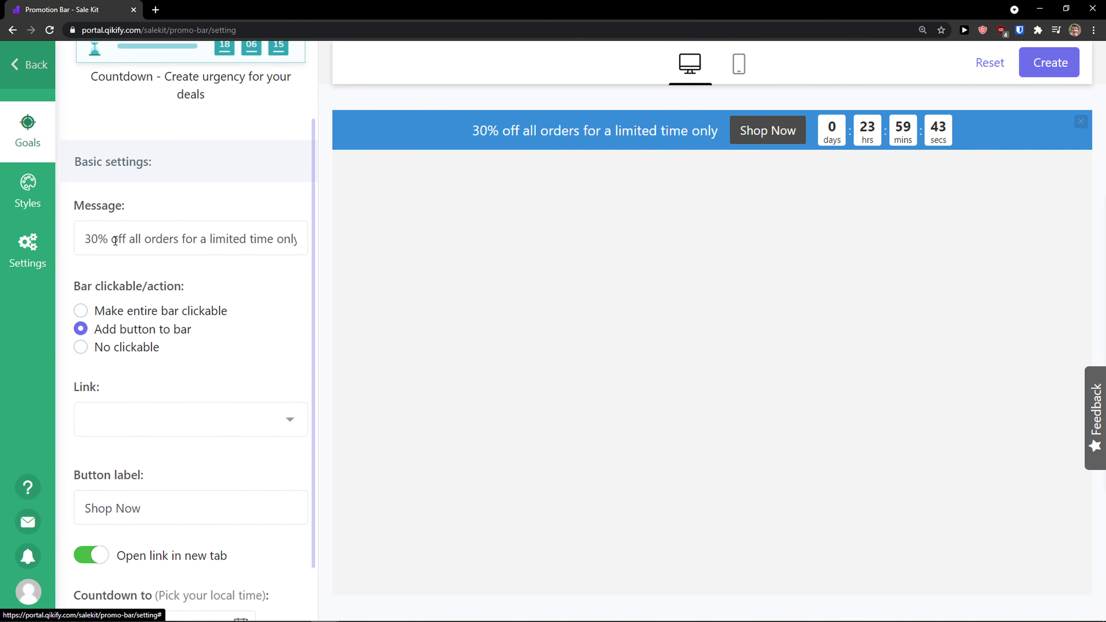
# - Examine the promotion bar's message text and store link options without changing them
pyautogui.moveTo(115, 240); pyautogui.dragTo(235, 307)
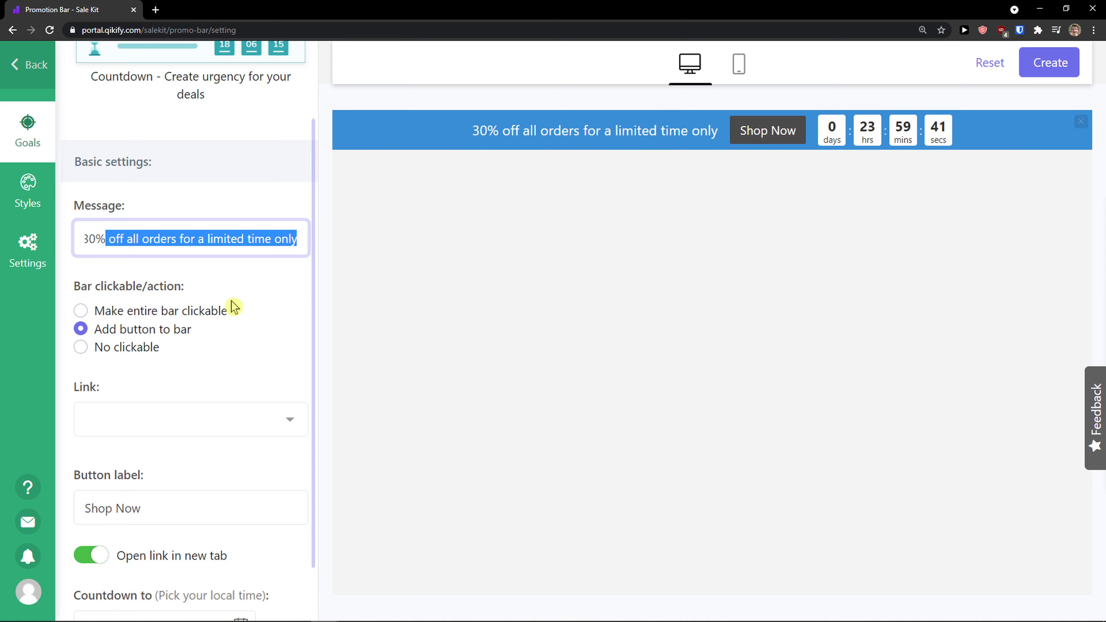
pyautogui.scroll(-2, 231, 307)
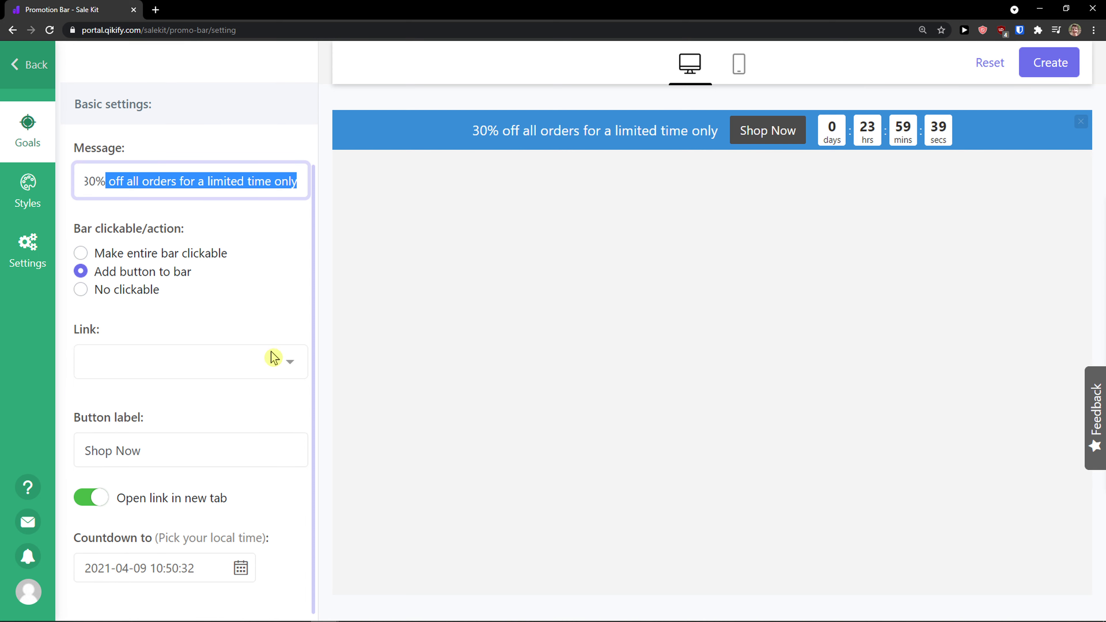
pyautogui.click(267, 366)
pyautogui.click(264, 409)
pyautogui.click(210, 370)
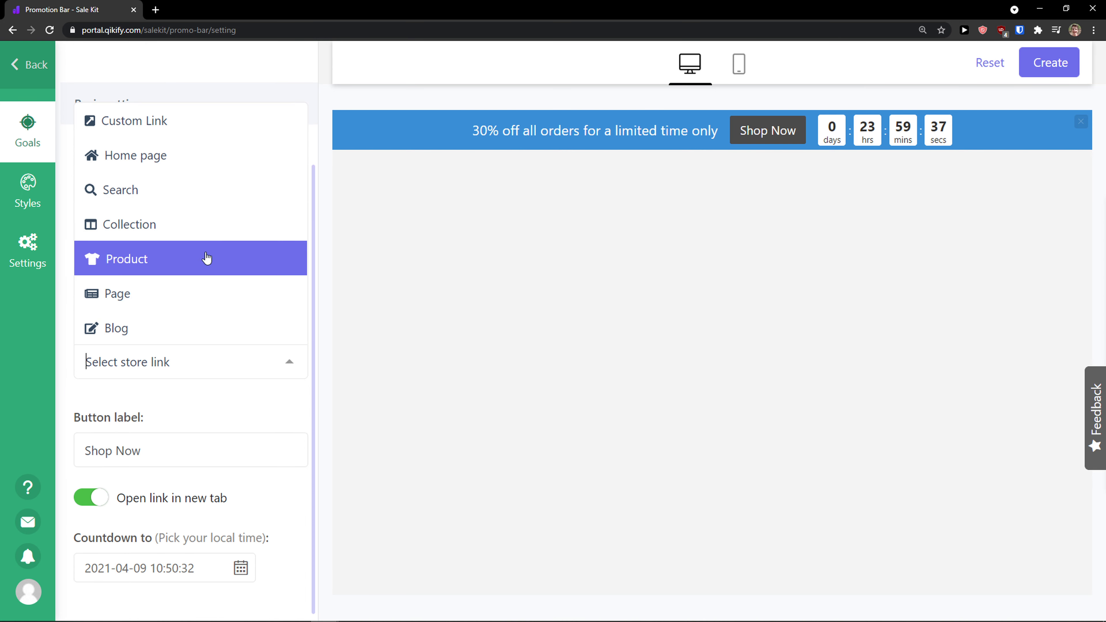
pyautogui.click(214, 409)
pyautogui.scroll(2, 213, 410)
pyautogui.scroll(-2, 214, 410)
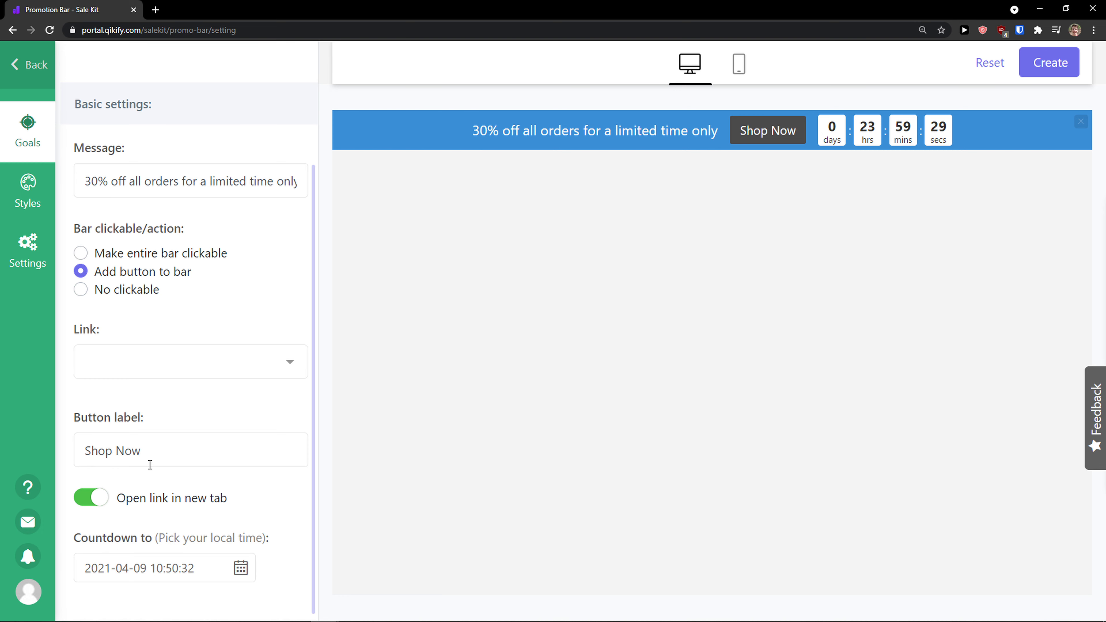
# - Leave the promotion bar editor, return to the apps list and add the Sold Count app
pyautogui.click(15, 76)
pyautogui.click(604, 105)
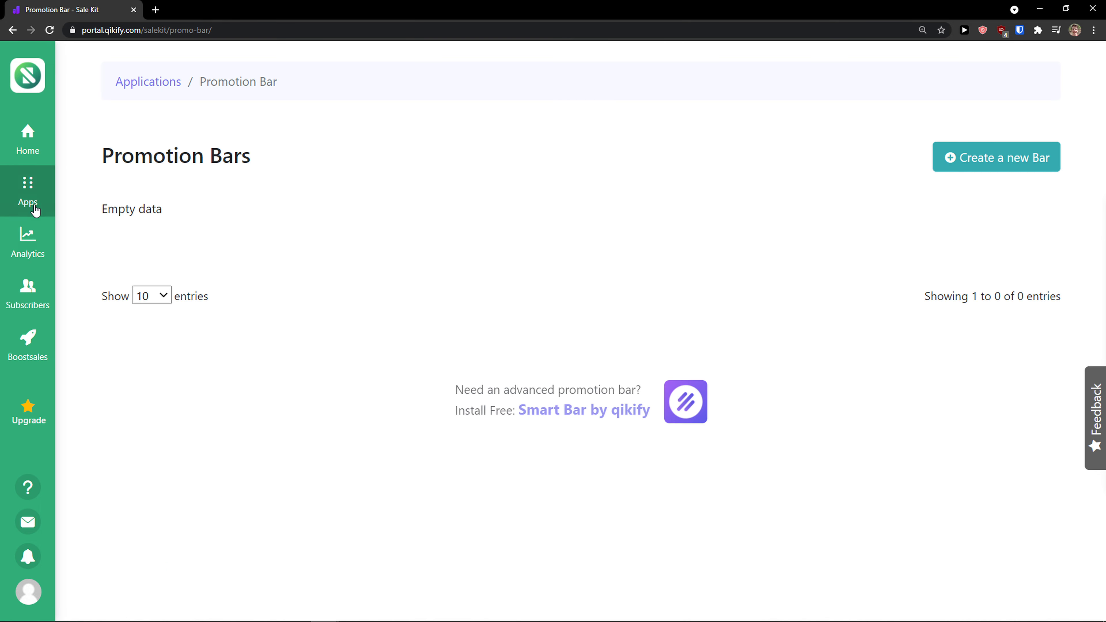
pyautogui.click(949, 164)
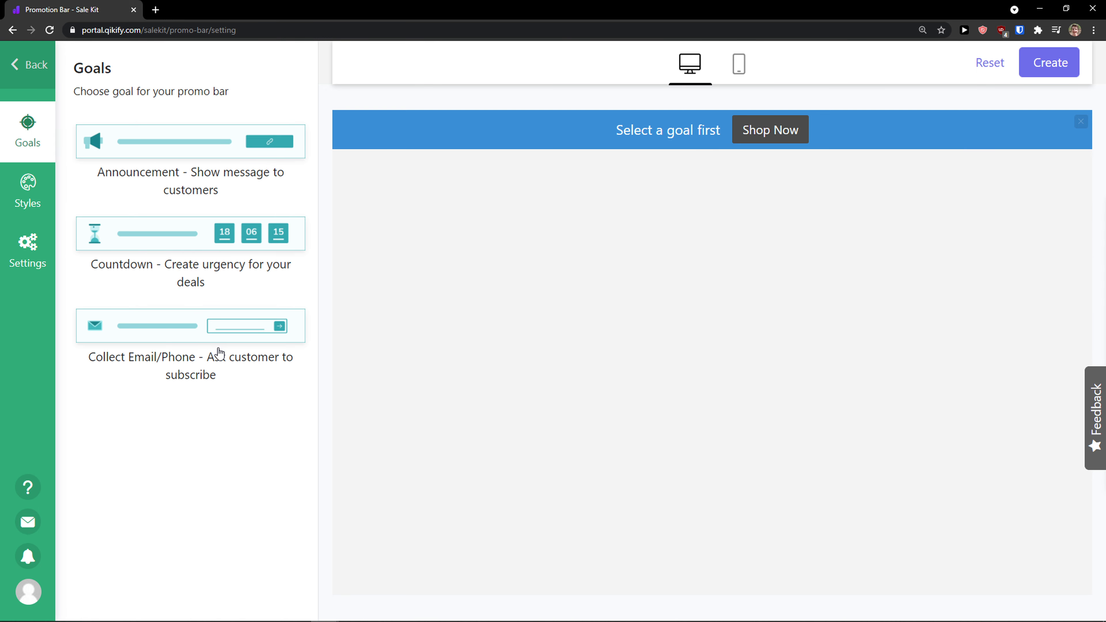
pyautogui.click(16, 69)
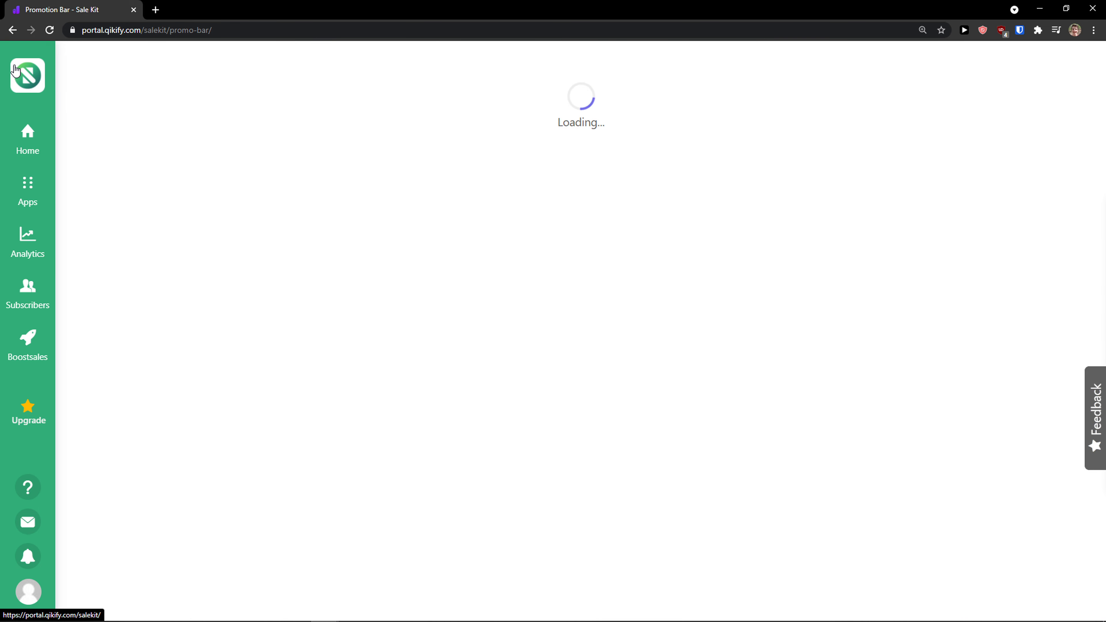
pyautogui.click(37, 210)
pyautogui.scroll(-9, 271, 324)
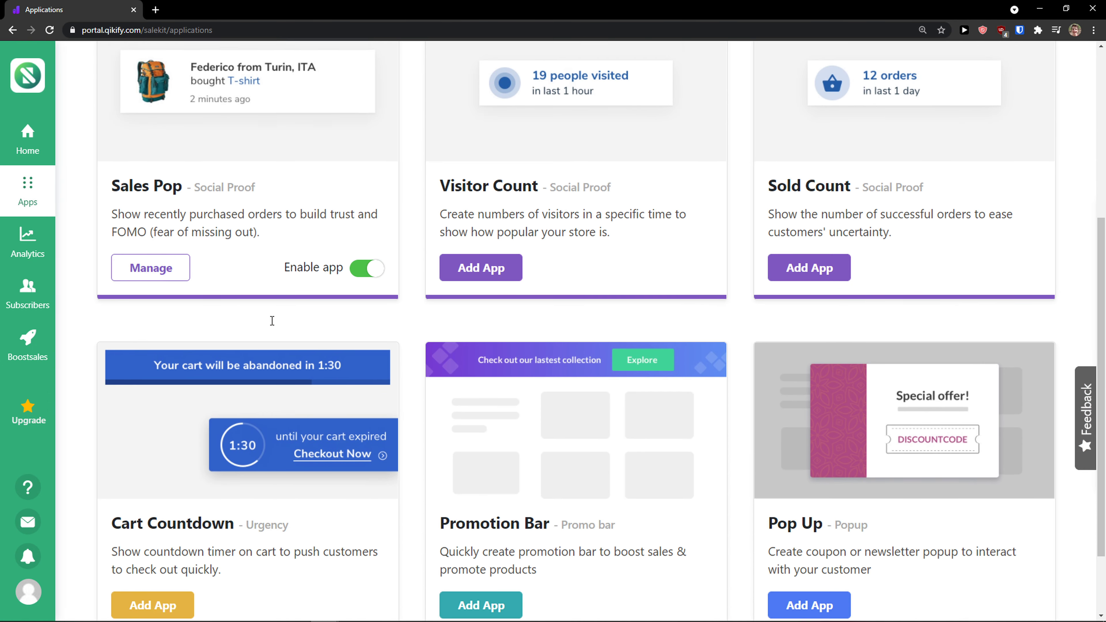
pyautogui.scroll(-3, 271, 320)
pyautogui.scroll(5, 277, 392)
pyautogui.scroll(-4, 275, 323)
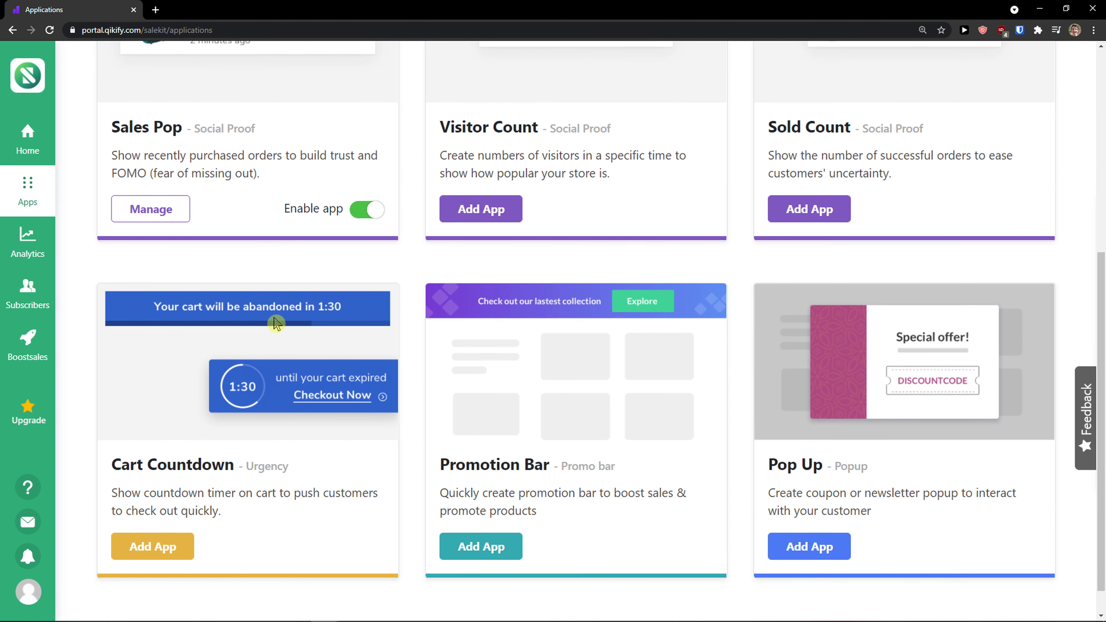
pyautogui.scroll(3, 276, 325)
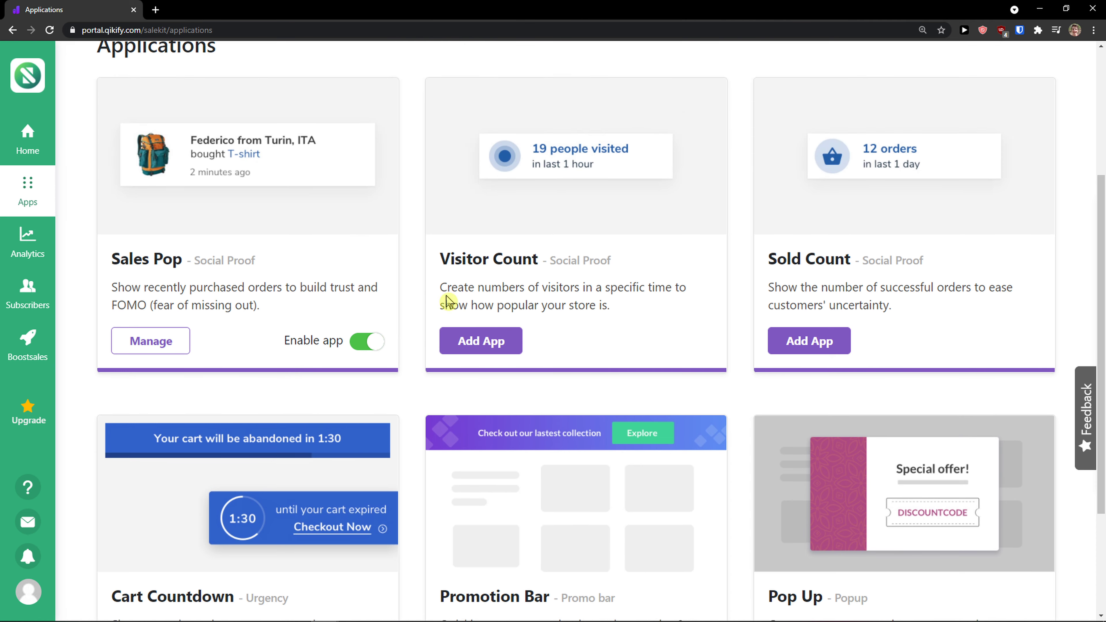
pyautogui.click(797, 380)
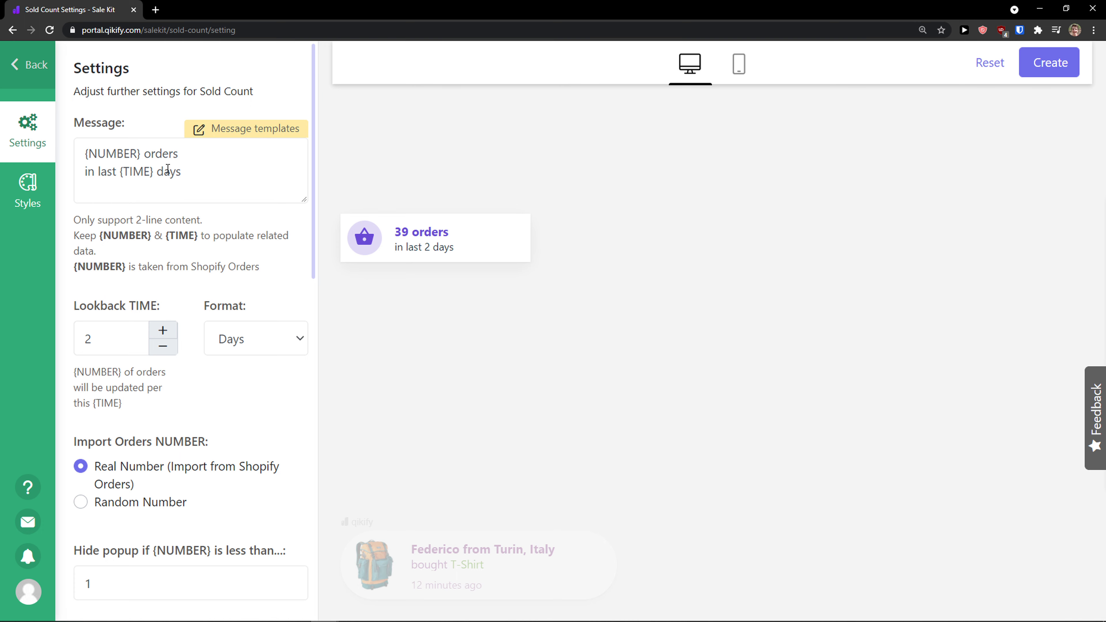
# - Review the Sold Count settings, including lookback time, format, order number source and popup timing
pyautogui.scroll(-1, 125, 227)
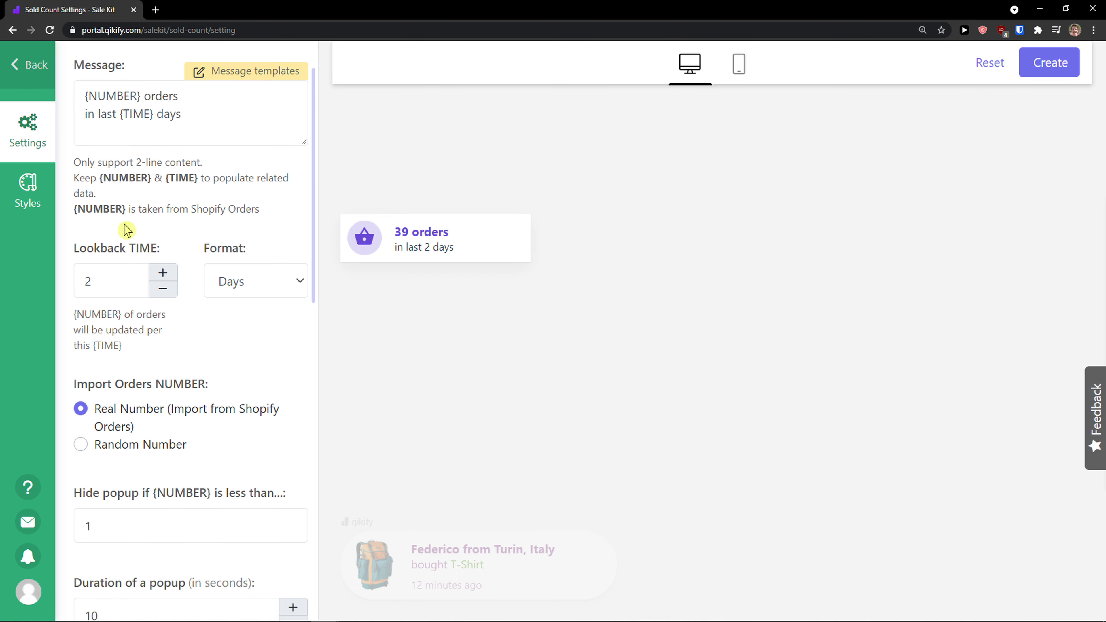
pyautogui.scroll(-1, 125, 231)
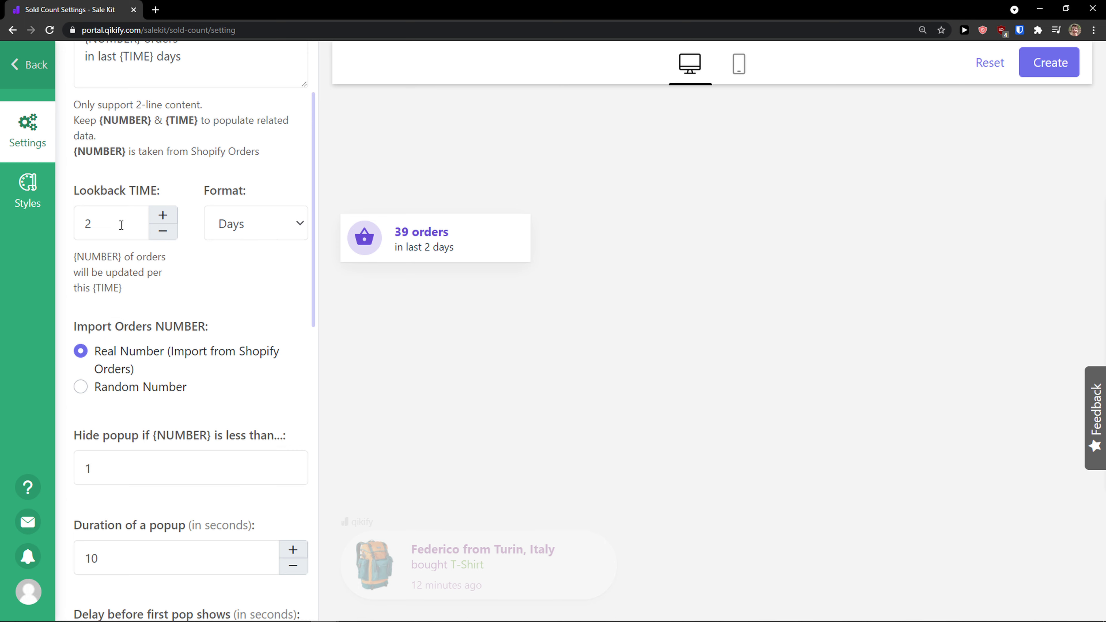
pyautogui.scroll(-3, 120, 226)
pyautogui.scroll(4, 122, 228)
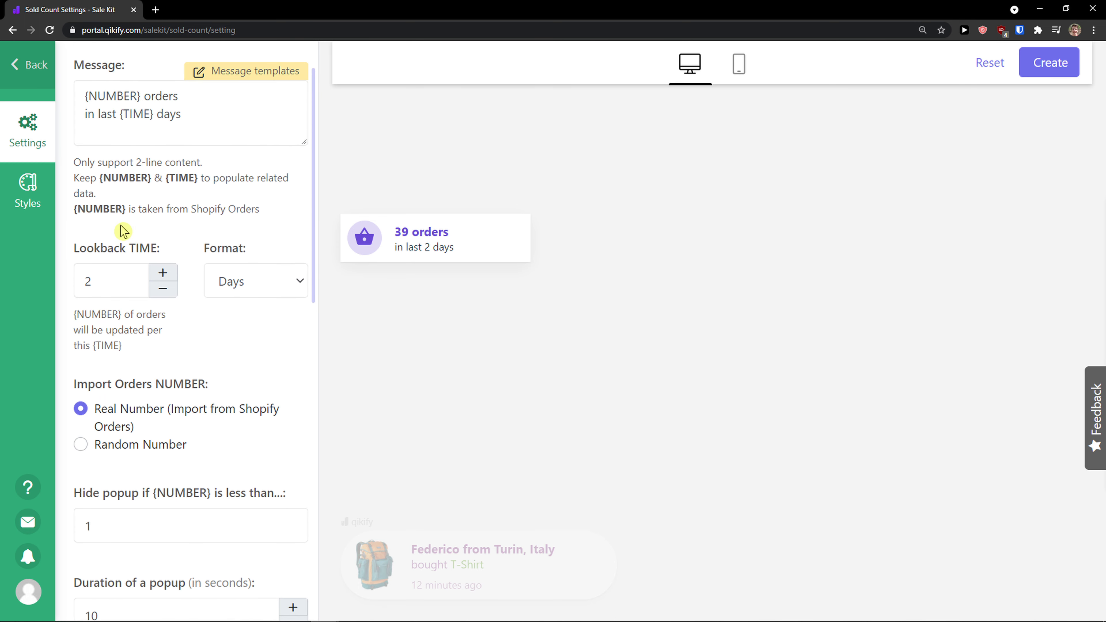
pyautogui.scroll(1, 122, 230)
pyautogui.scroll(-1, 166, 233)
pyautogui.click(235, 284)
pyautogui.click(230, 307)
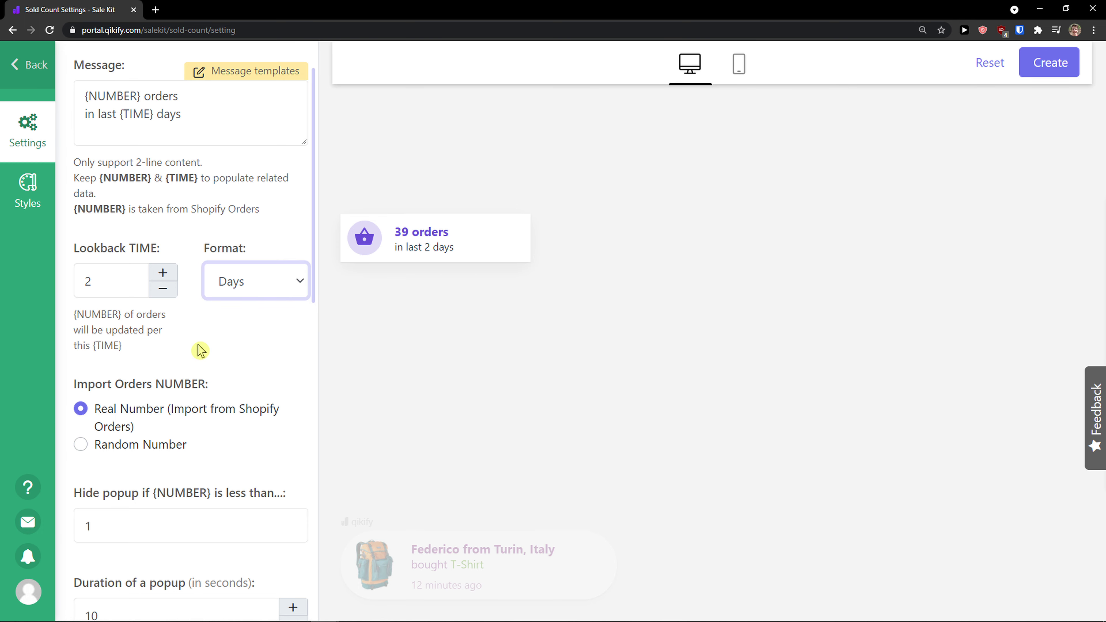
pyautogui.scroll(-1, 191, 362)
pyautogui.scroll(-1, 191, 362)
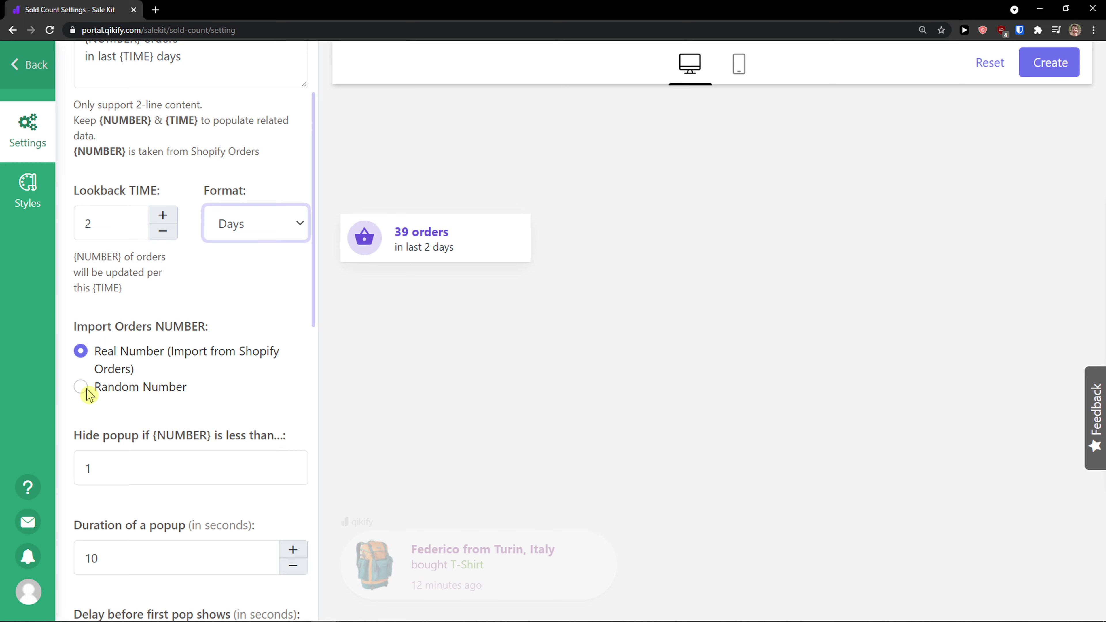
pyautogui.scroll(2, 90, 394)
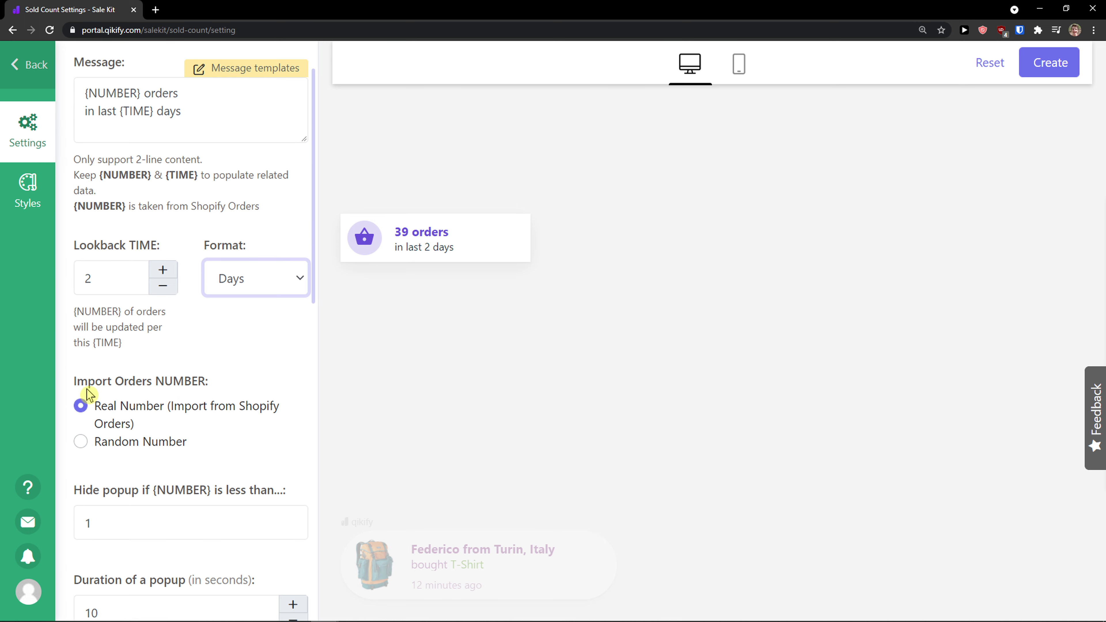
pyautogui.scroll(-3, 89, 394)
pyautogui.scroll(2, 89, 394)
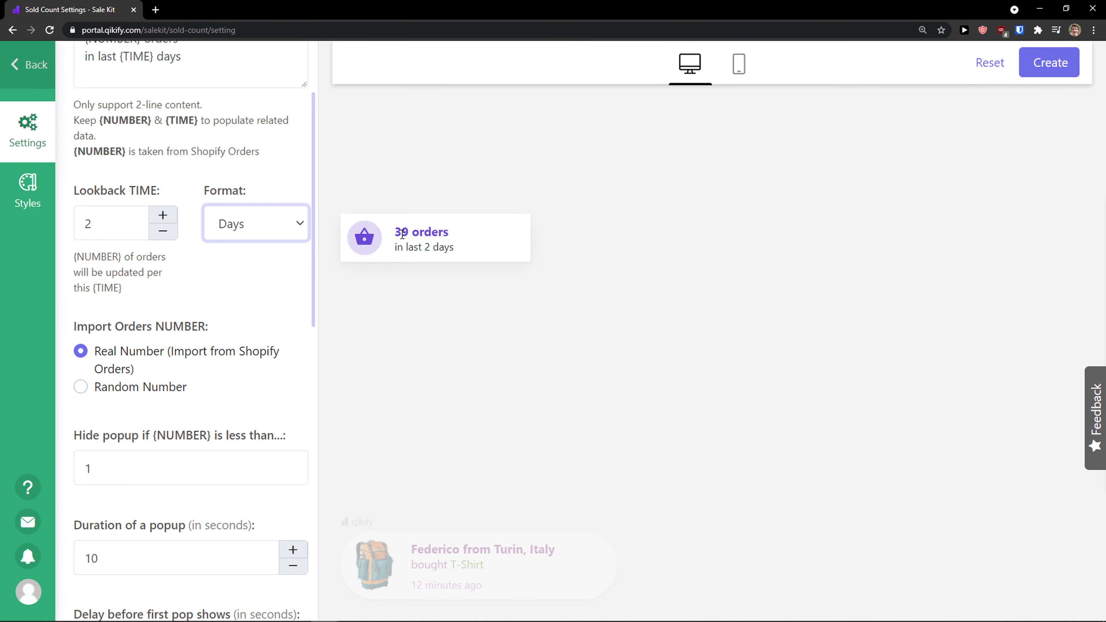
pyautogui.scroll(-4, 234, 307)
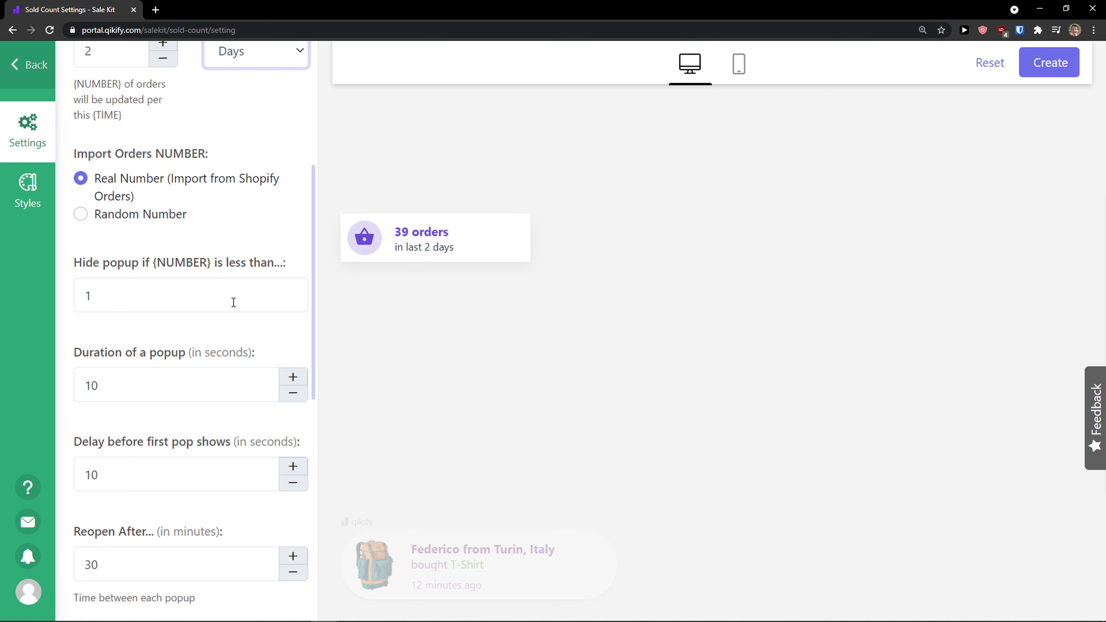
pyautogui.scroll(-3, 226, 305)
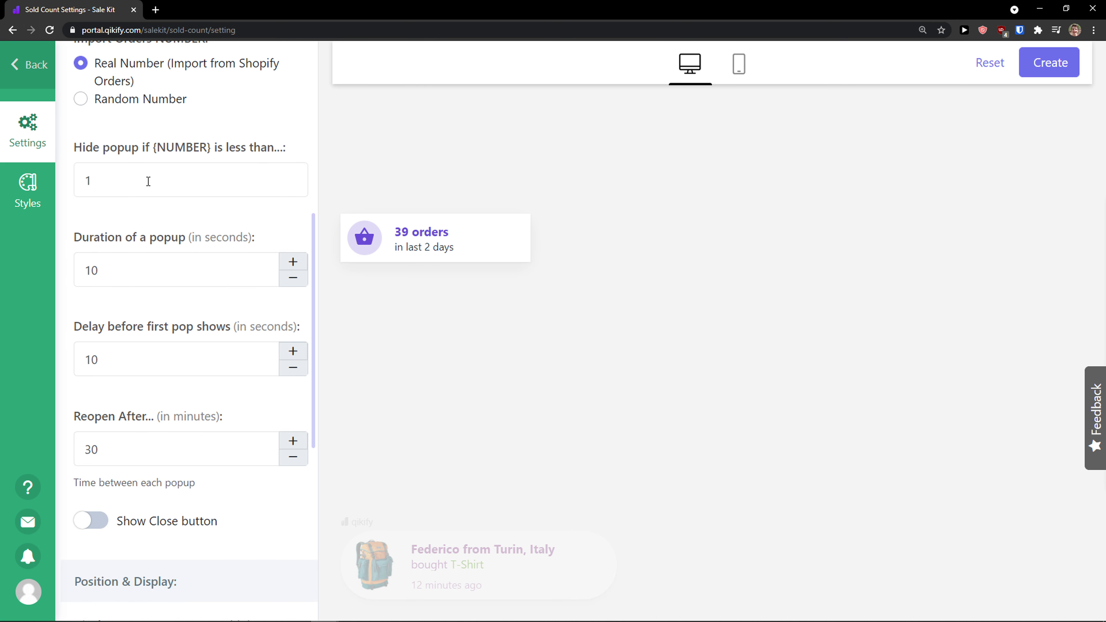
# - Go back to the apps list and add the Pop Up app
pyautogui.click(28, 77)
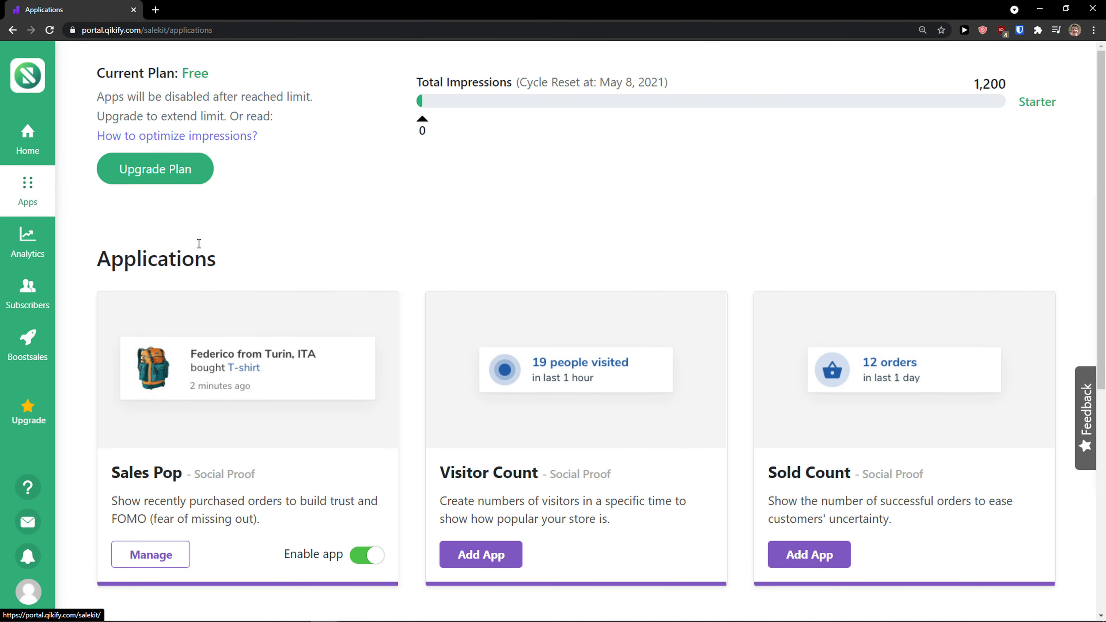
pyautogui.scroll(-2, 197, 244)
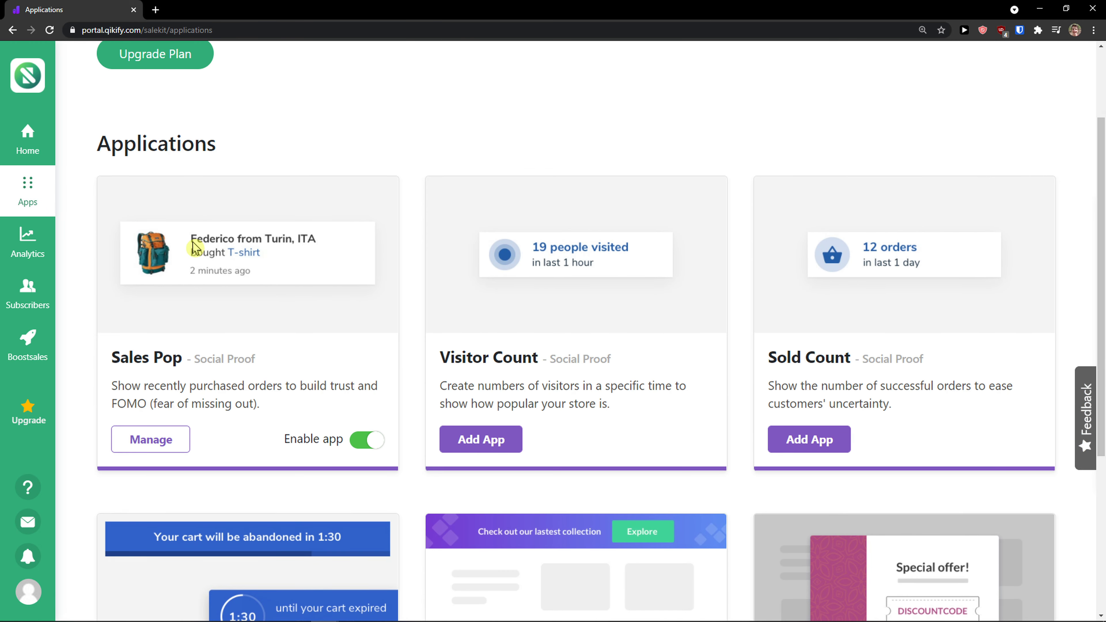
pyautogui.scroll(-1, 194, 247)
pyautogui.scroll(-1, 192, 242)
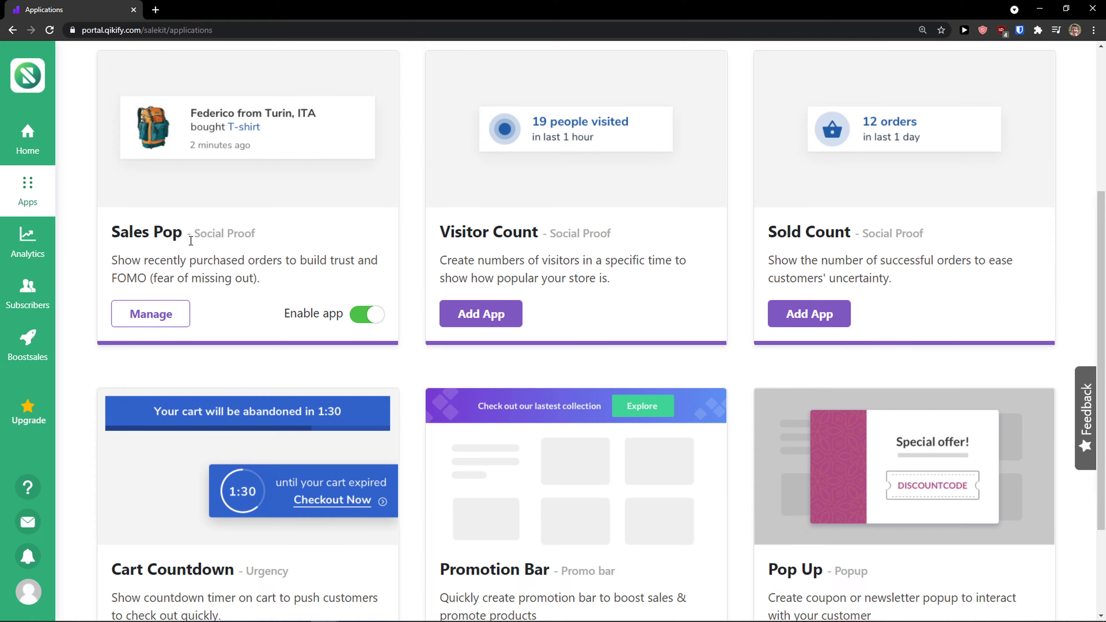
pyautogui.scroll(1, 190, 240)
pyautogui.scroll(-3, 187, 239)
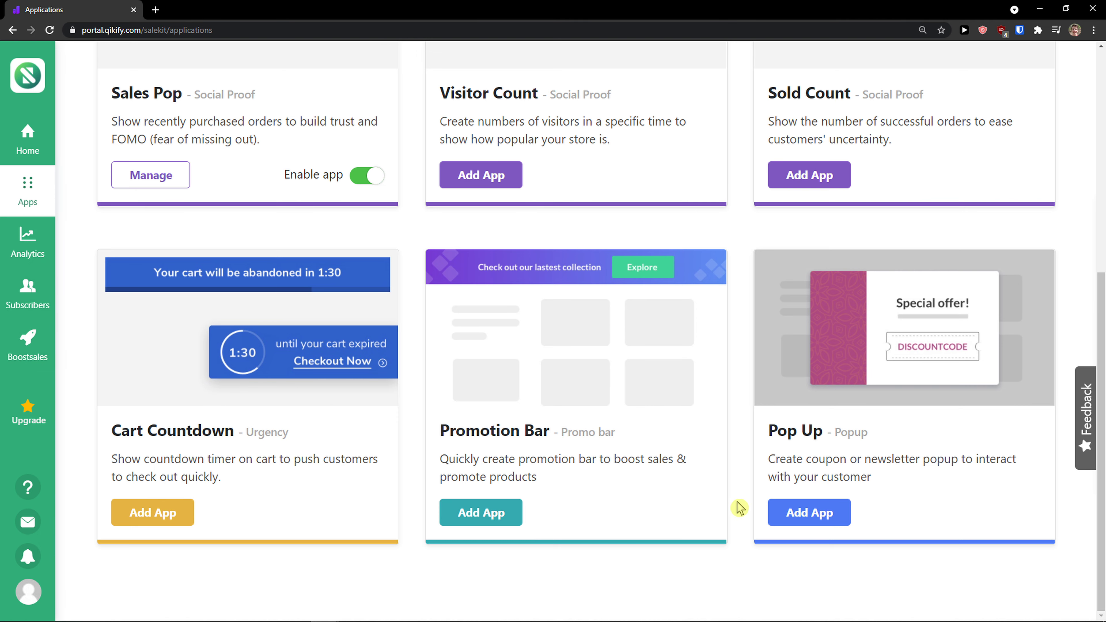
pyautogui.click(801, 525)
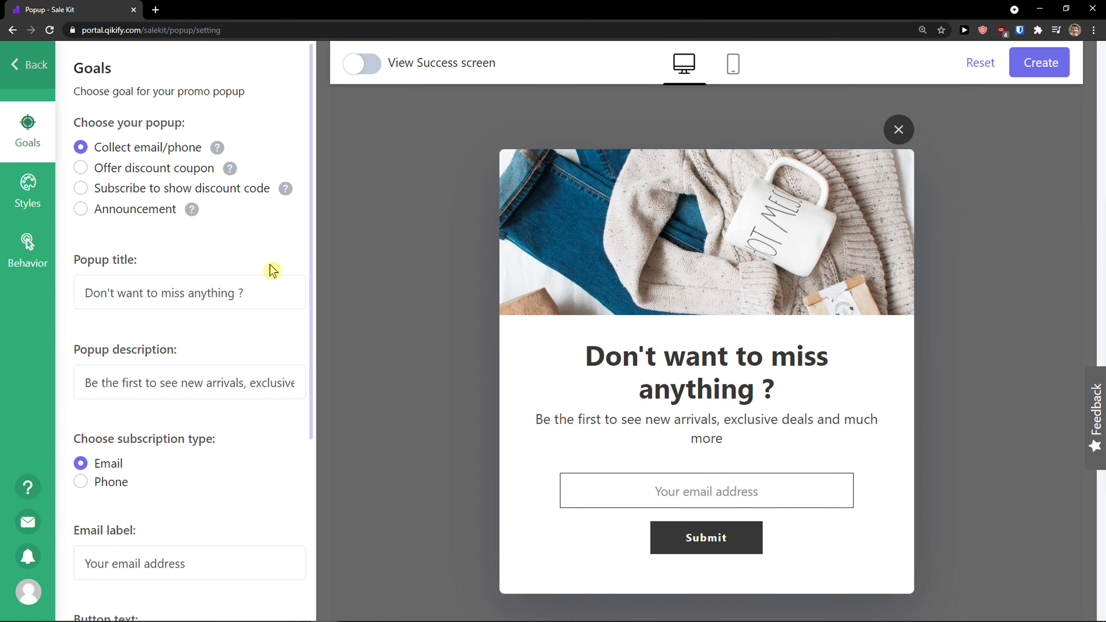
# - Browse the popup's Behavior settings and preview its goal options, ending with Collect email/phone
pyautogui.scroll(-1, 209, 260)
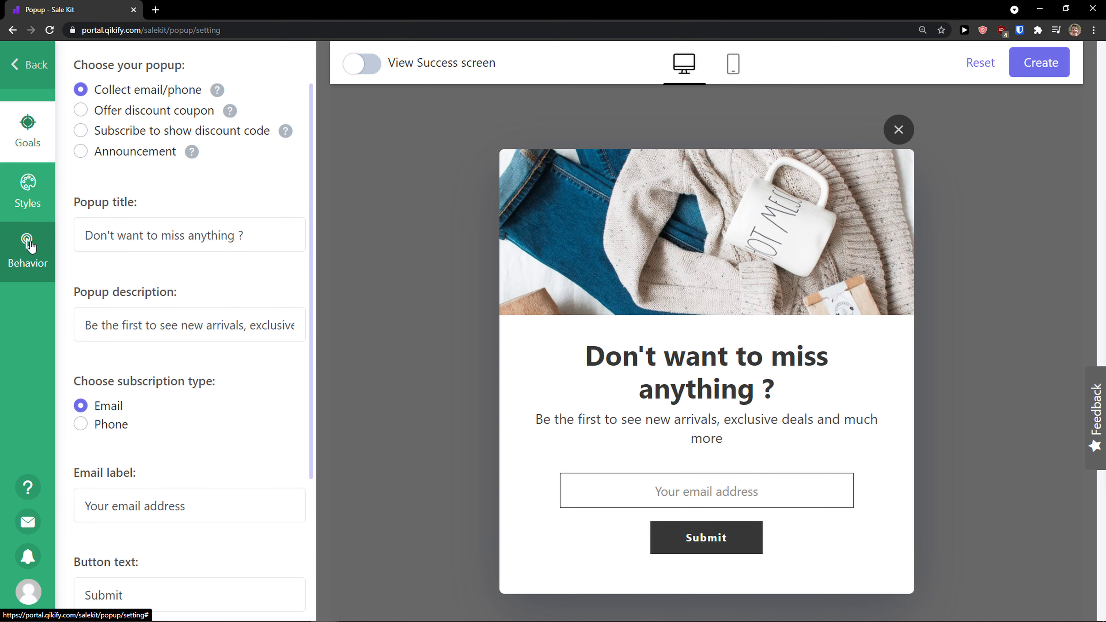
pyautogui.click(30, 247)
pyautogui.scroll(-1, 112, 224)
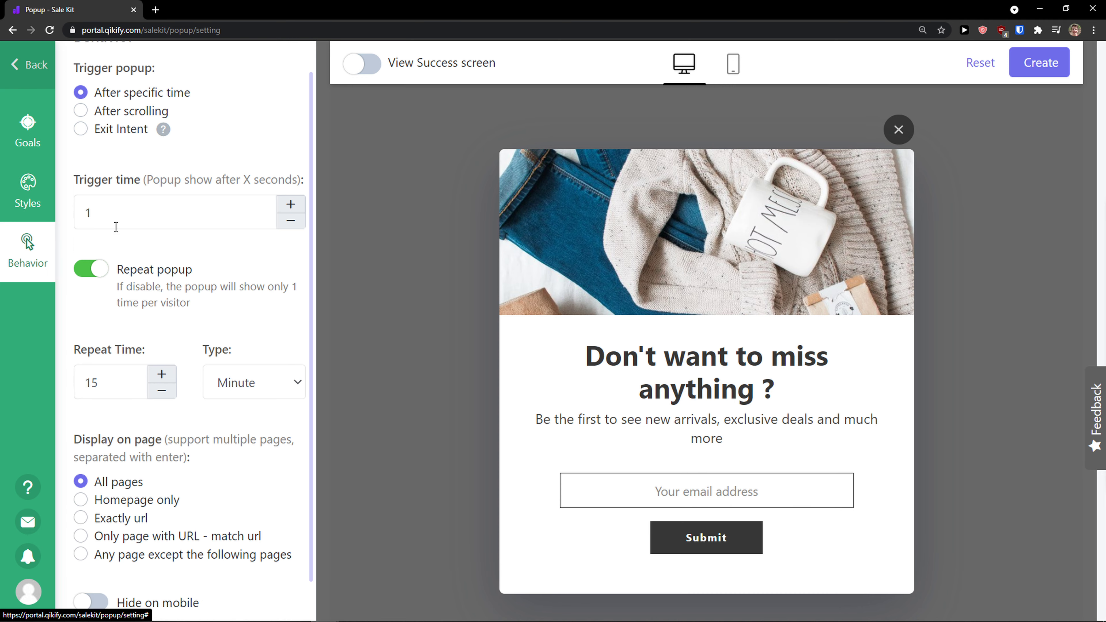
pyautogui.scroll(1, 116, 217)
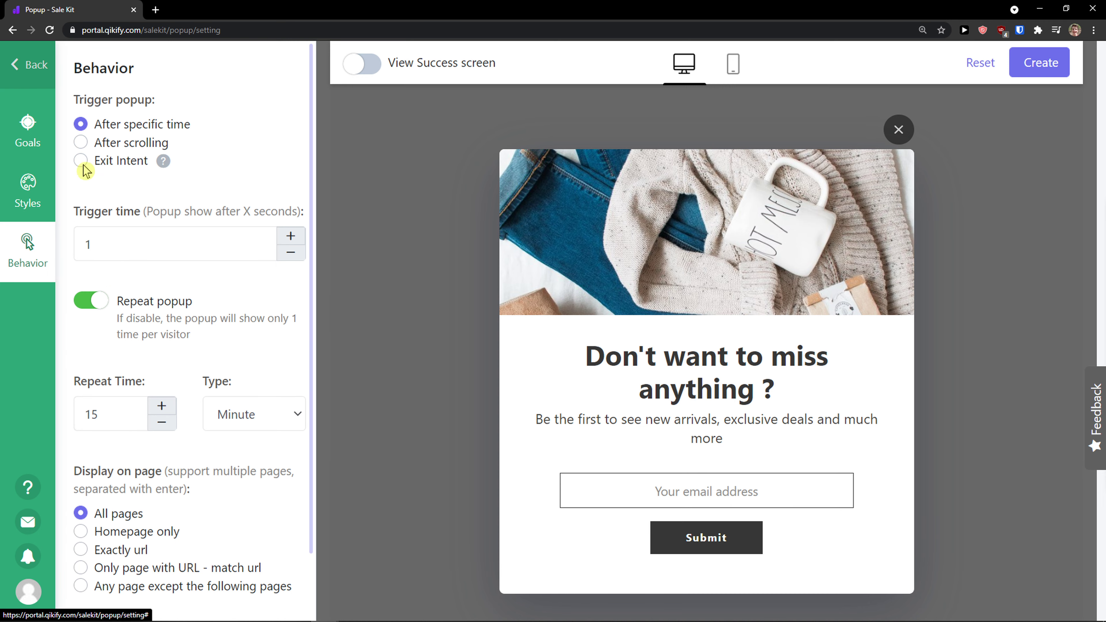
pyautogui.click(32, 139)
pyautogui.scroll(2, 111, 209)
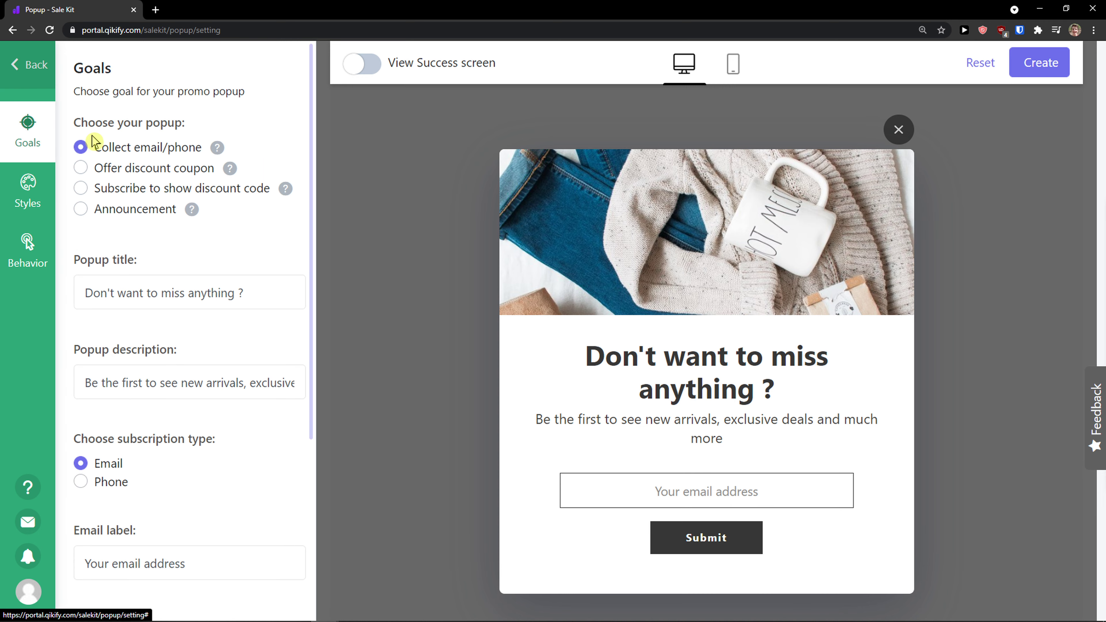
pyautogui.click(80, 167)
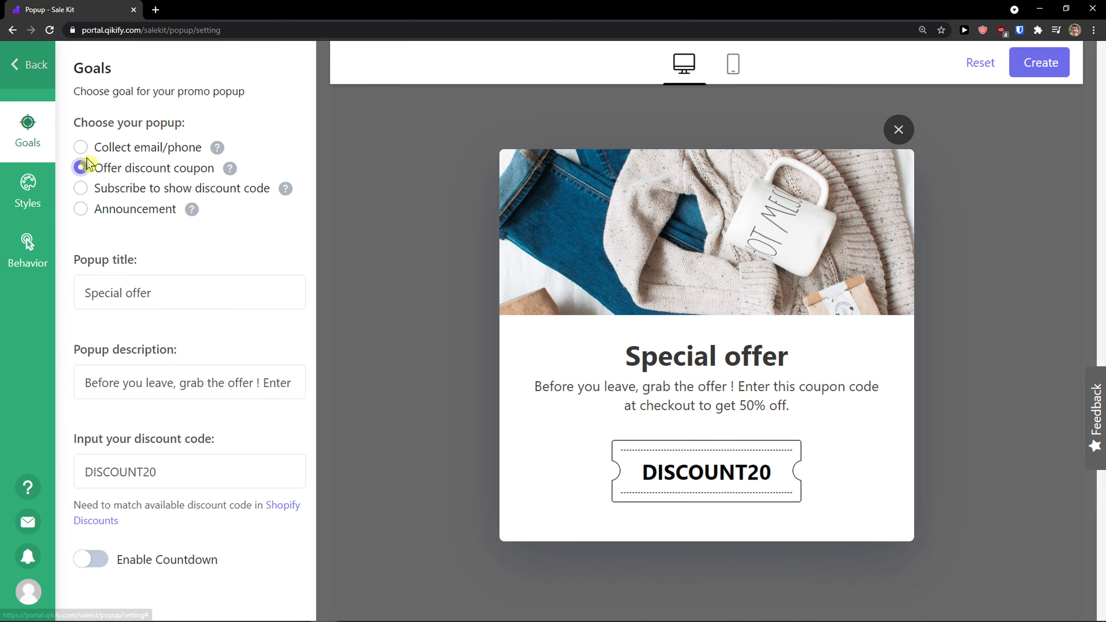
pyautogui.click(81, 147)
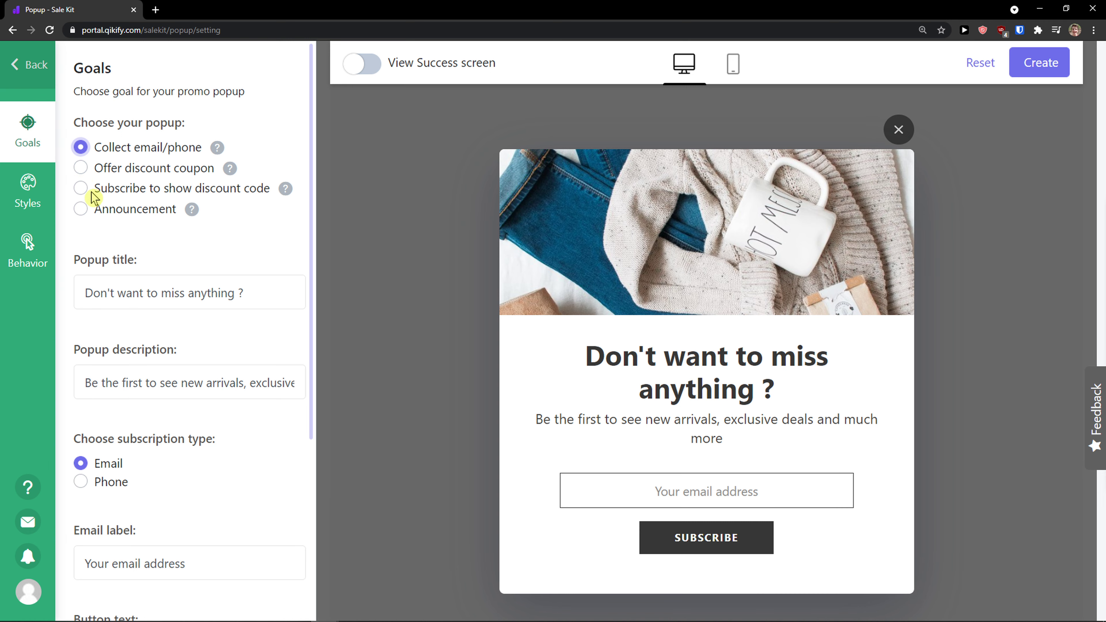
# - Examine the popup's title and description fields, then open its Styles options
pyautogui.scroll(-3, 121, 201)
pyautogui.moveTo(101, 182); pyautogui.dragTo(258, 182)
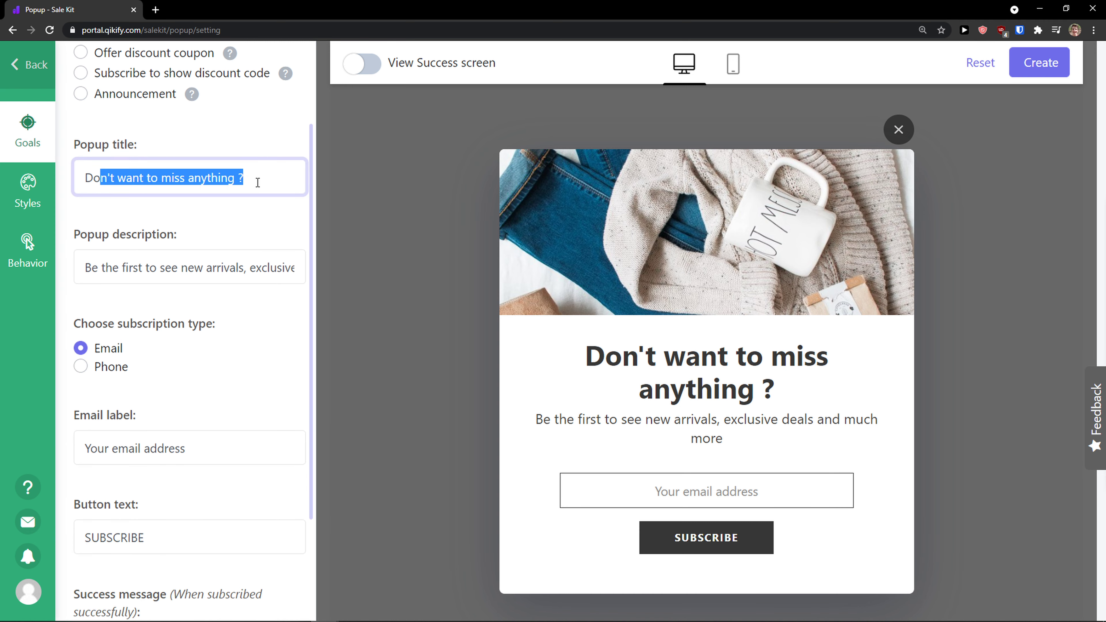
pyautogui.moveTo(80, 267); pyautogui.dragTo(344, 263)
pyautogui.scroll(-3, 165, 314)
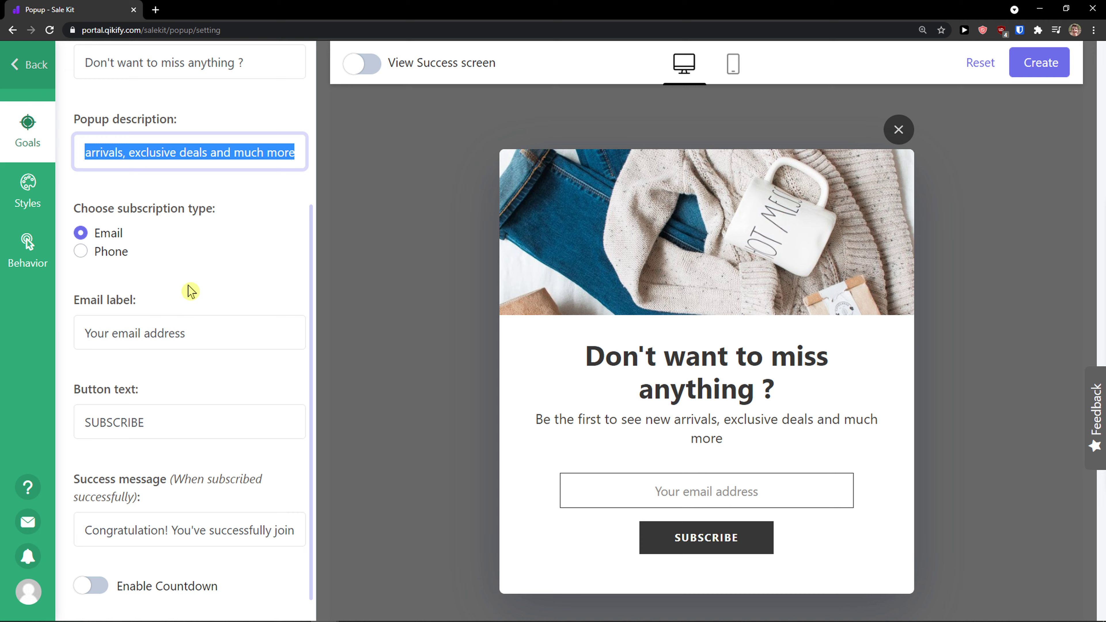
pyautogui.click(34, 218)
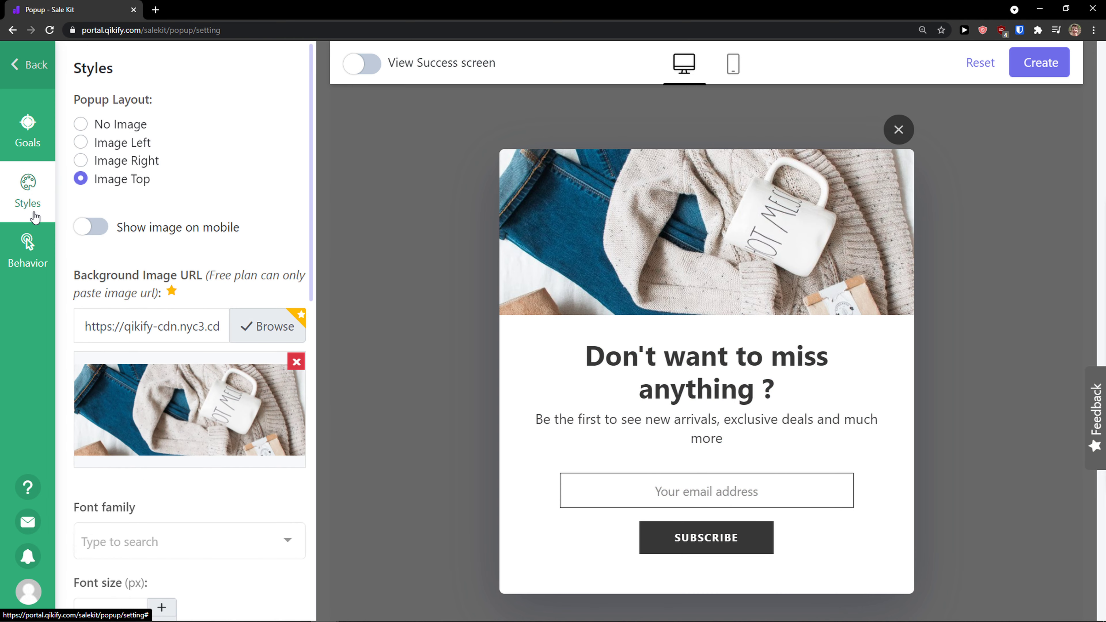
pyautogui.scroll(-3, 85, 227)
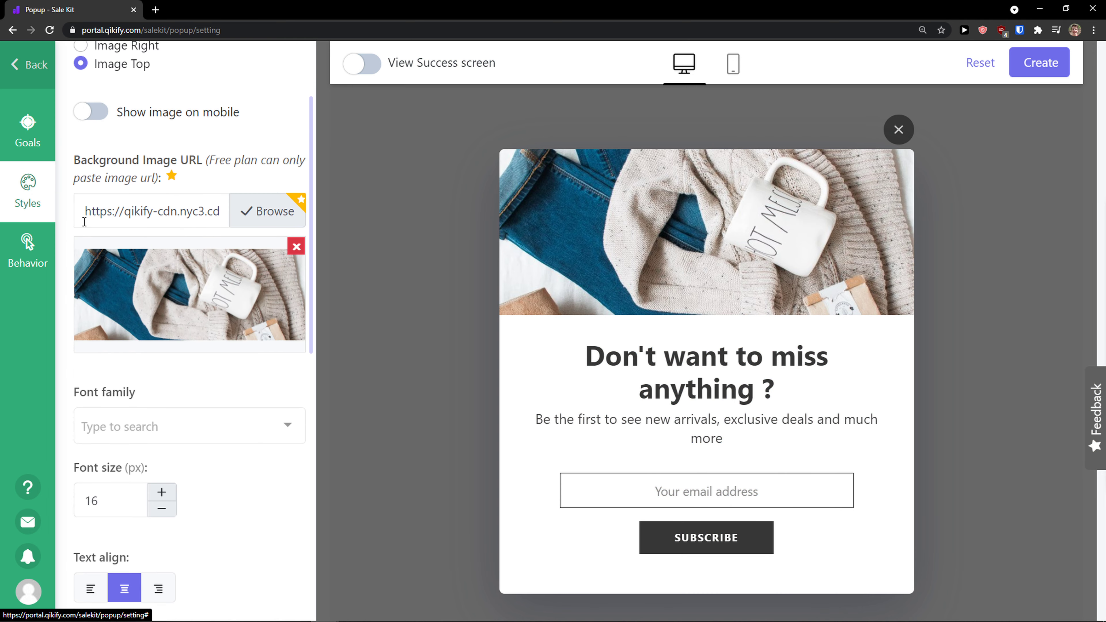
# - Preview the popup trigger options After scrolling and Exit Intent, returning to After specific time
pyautogui.scroll(3, 85, 224)
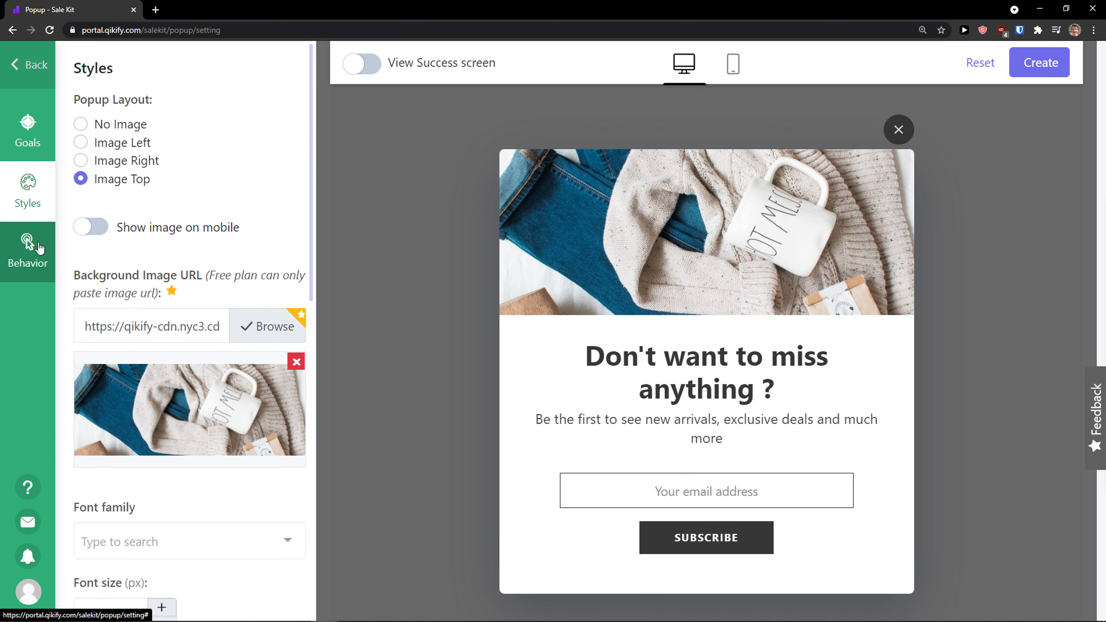
pyautogui.click(39, 247)
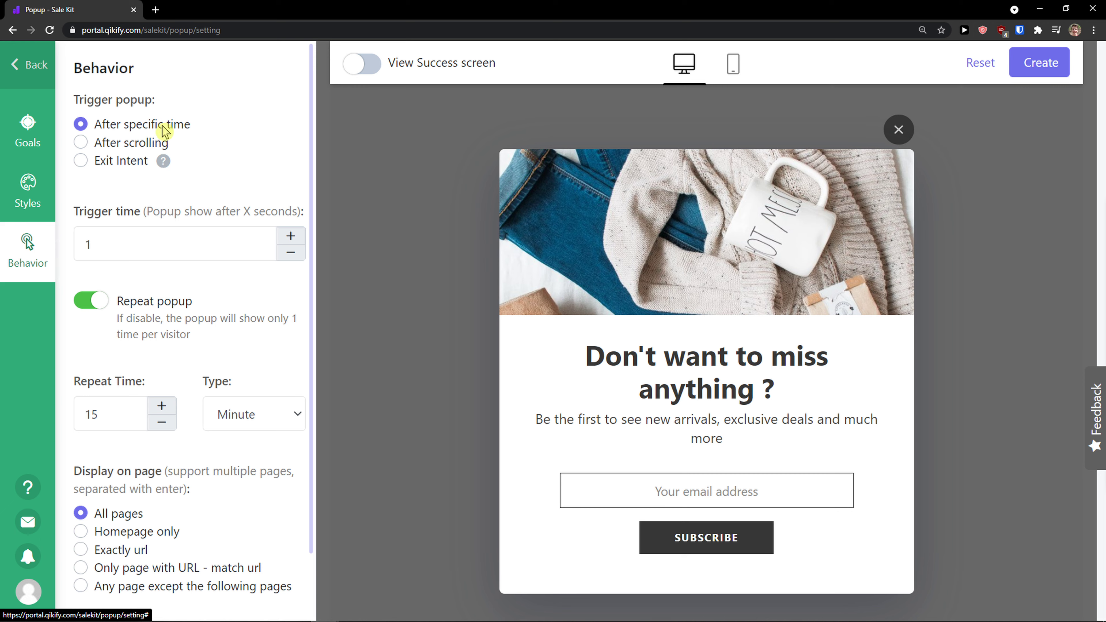
pyautogui.moveTo(79, 100); pyautogui.dragTo(176, 107)
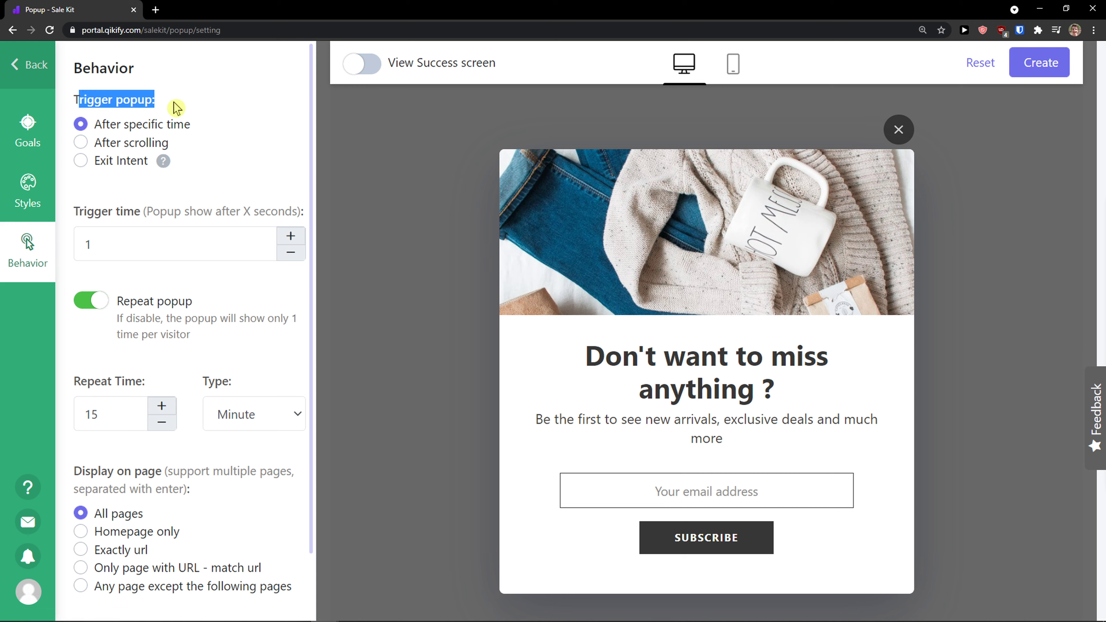
pyautogui.click(81, 144)
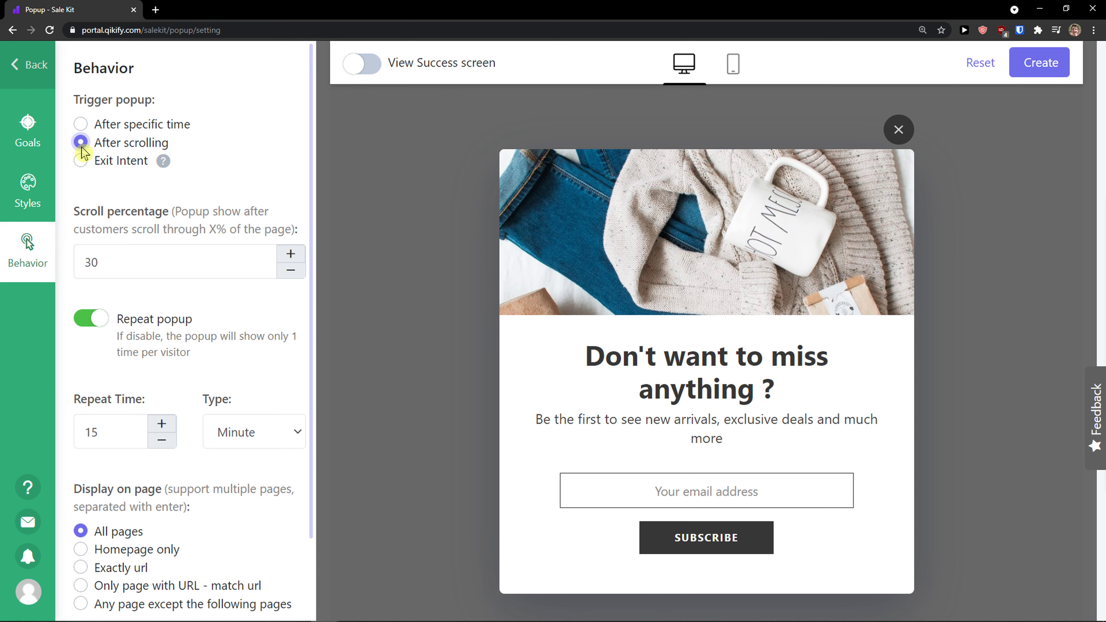
pyautogui.click(83, 162)
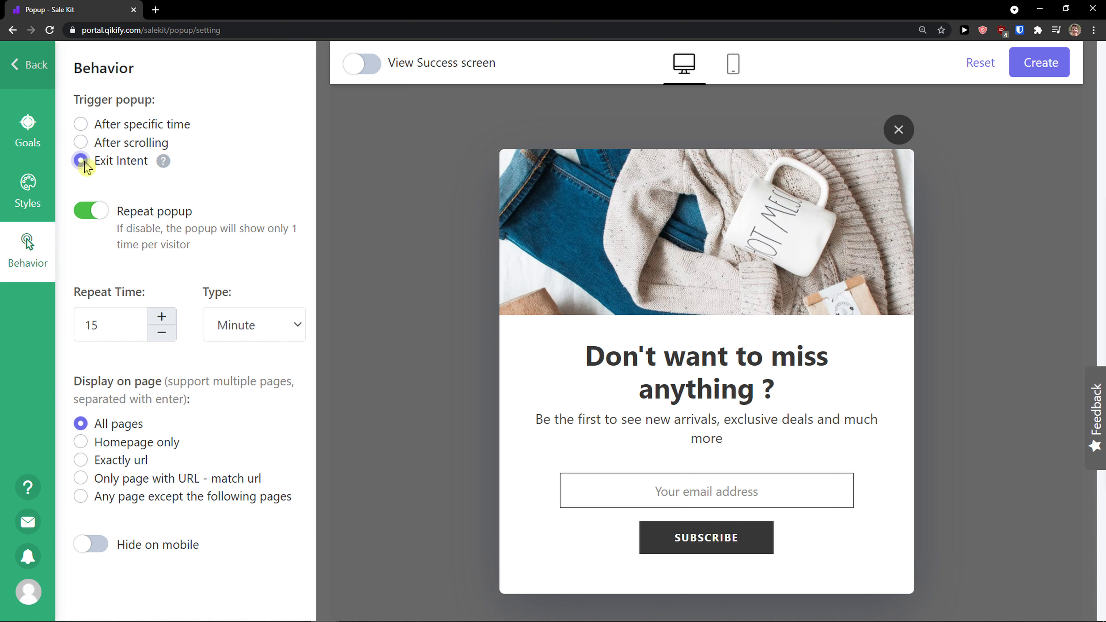
pyautogui.click(95, 128)
pyautogui.scroll(-2, 90, 204)
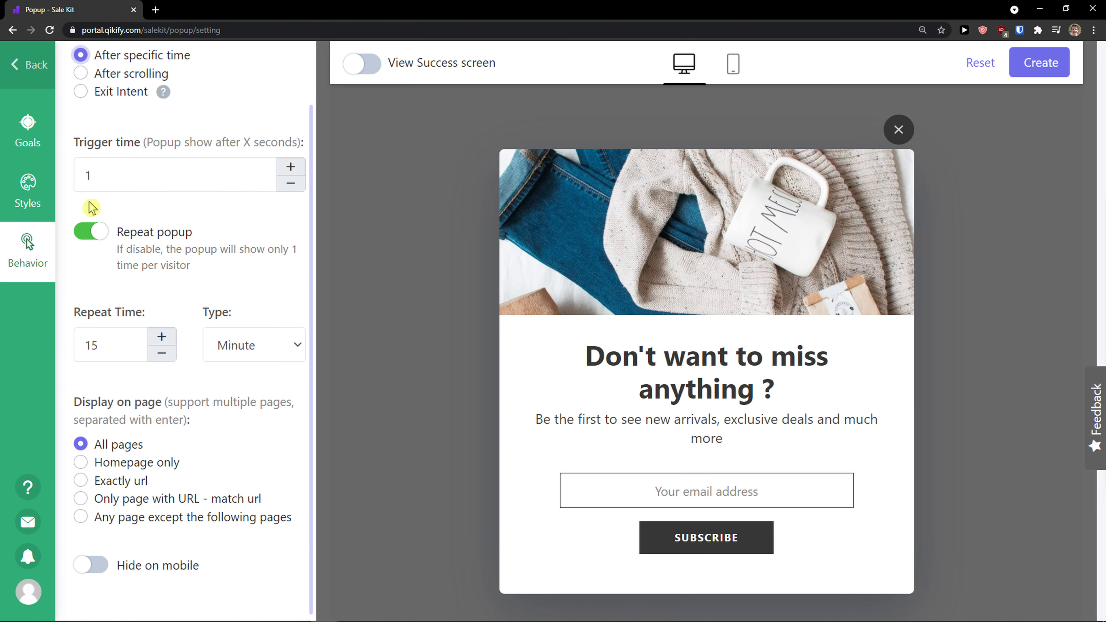
# - Leave the popup editor discarding unsaved changes and open the Boostsales recommended apps page
pyautogui.click(29, 65)
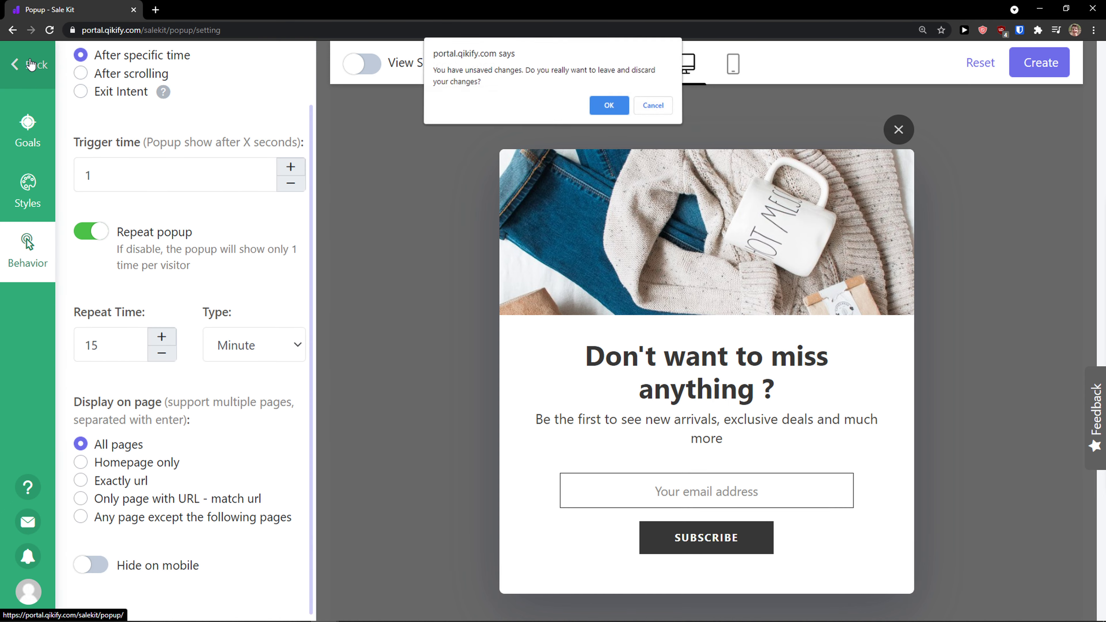
pyautogui.click(605, 107)
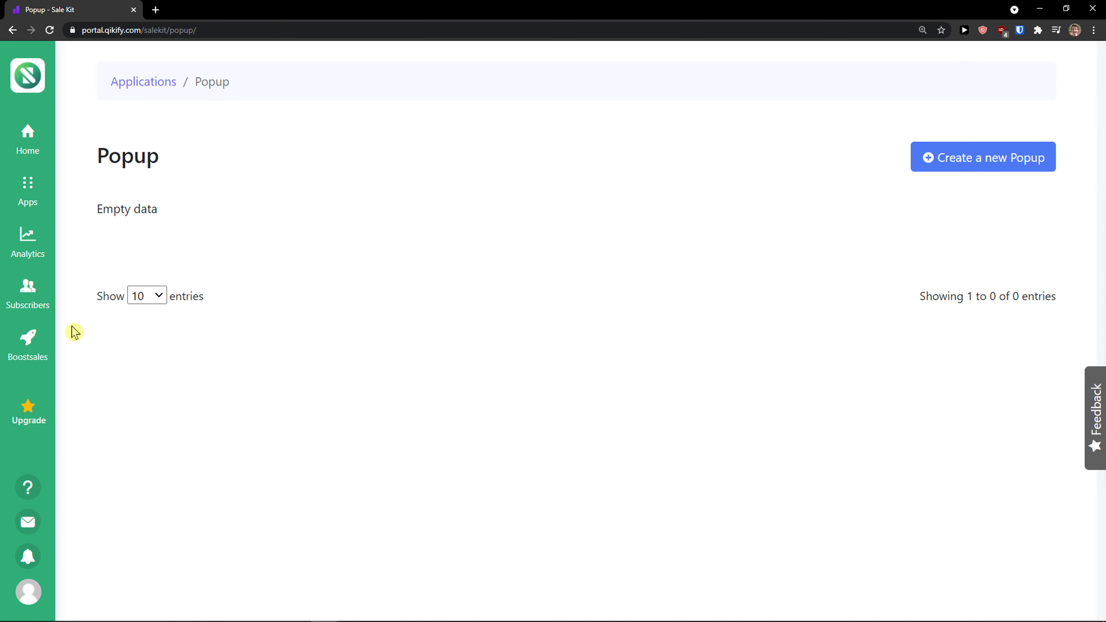
pyautogui.click(44, 340)
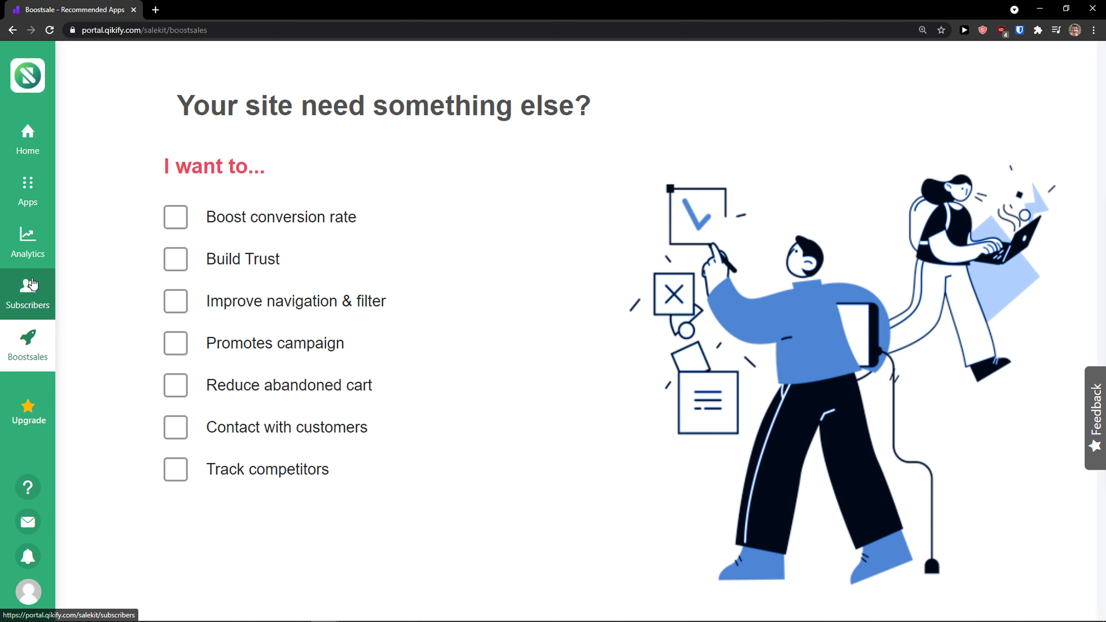
# - Browse the app suggestions for the Boost conversion rate and Build Trust goals, clearing them afterwards
pyautogui.click(177, 225)
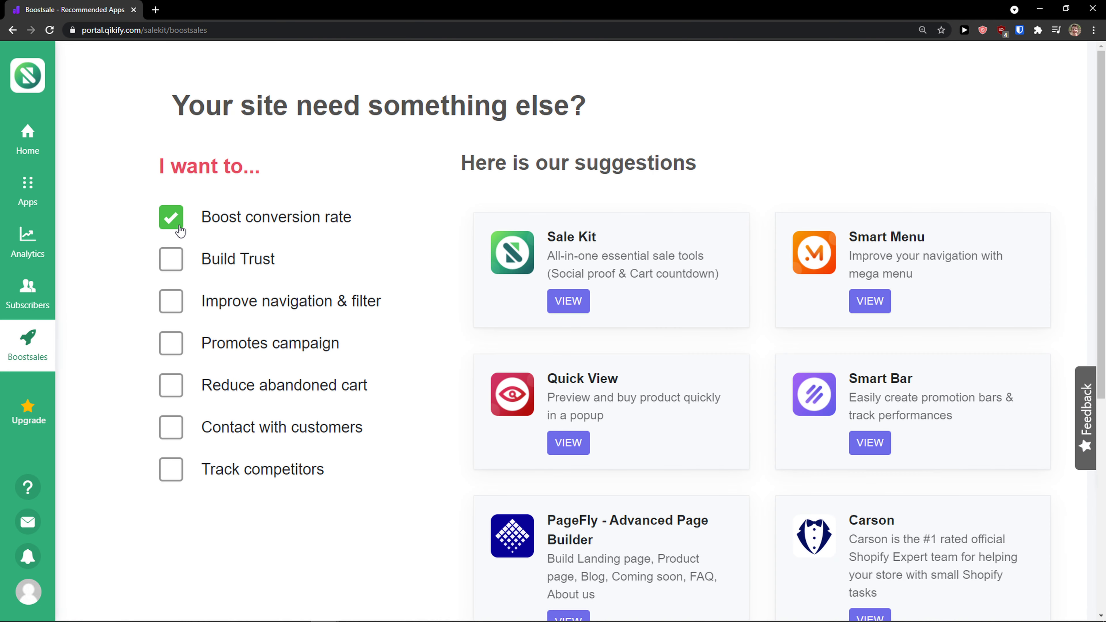
pyautogui.click(174, 257)
pyautogui.click(181, 224)
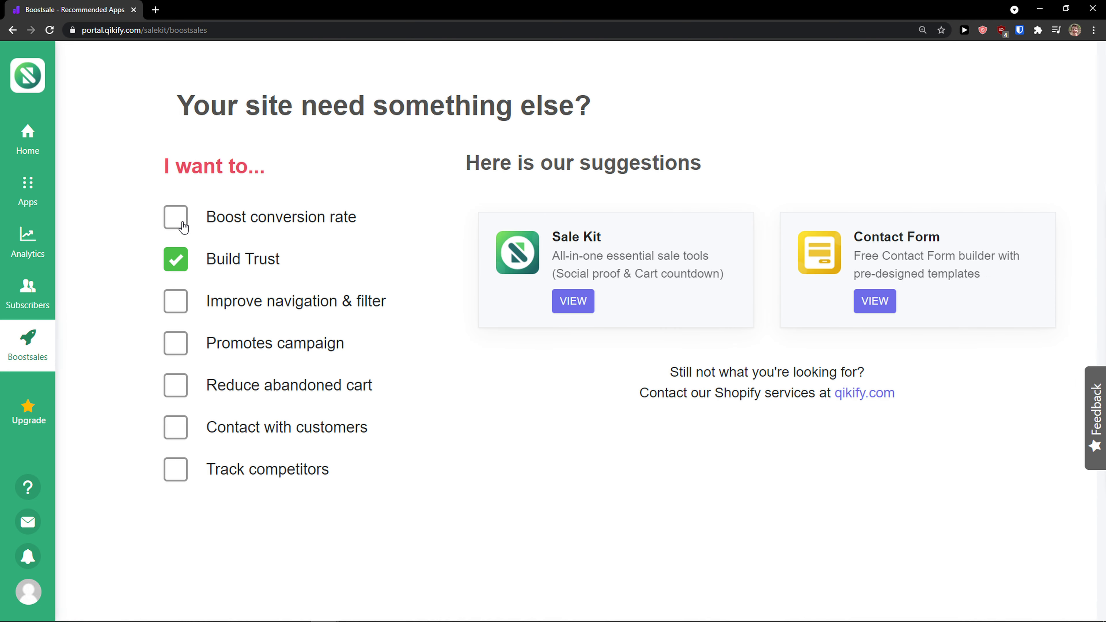
pyautogui.click(181, 266)
pyautogui.click(178, 219)
pyautogui.scroll(-2, 476, 363)
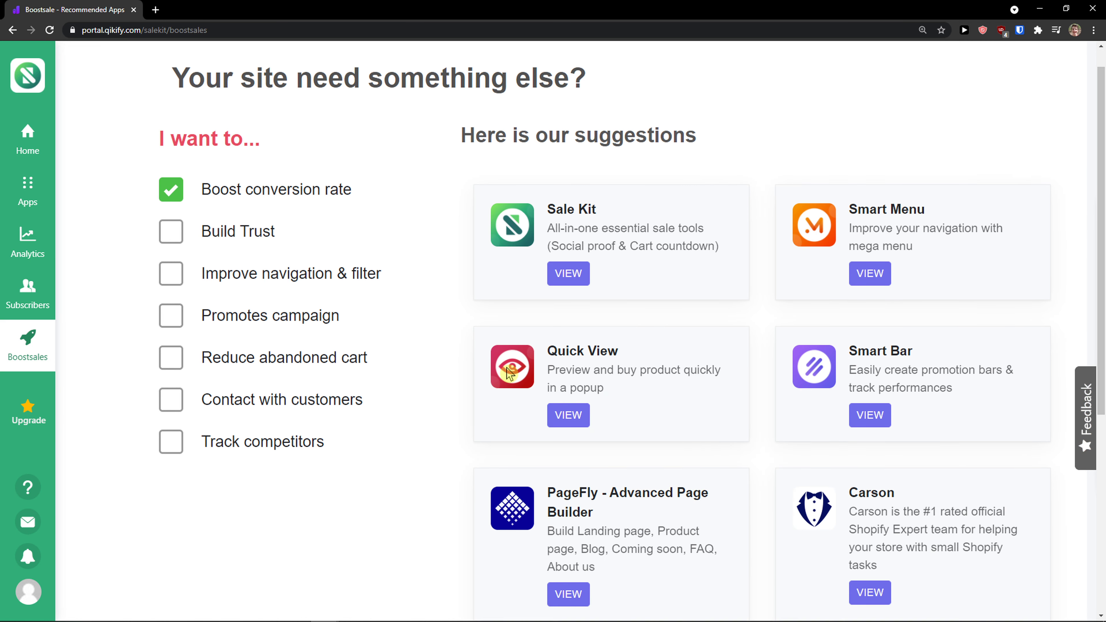
pyautogui.scroll(-2, 475, 363)
pyautogui.scroll(2, 468, 363)
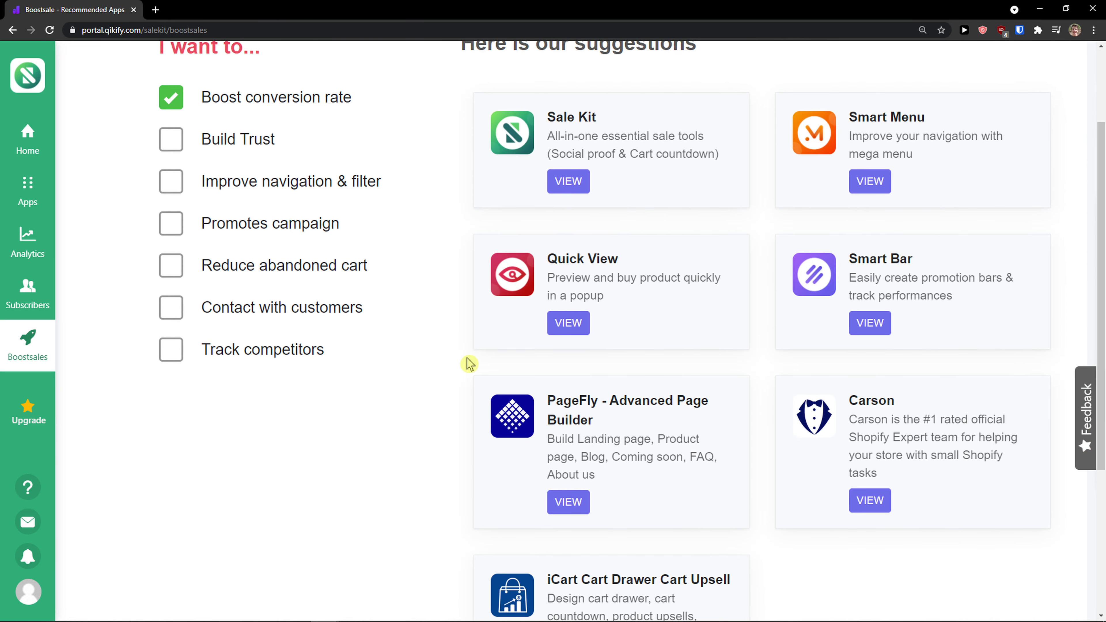
pyautogui.scroll(-3, 465, 362)
pyautogui.scroll(3, 461, 362)
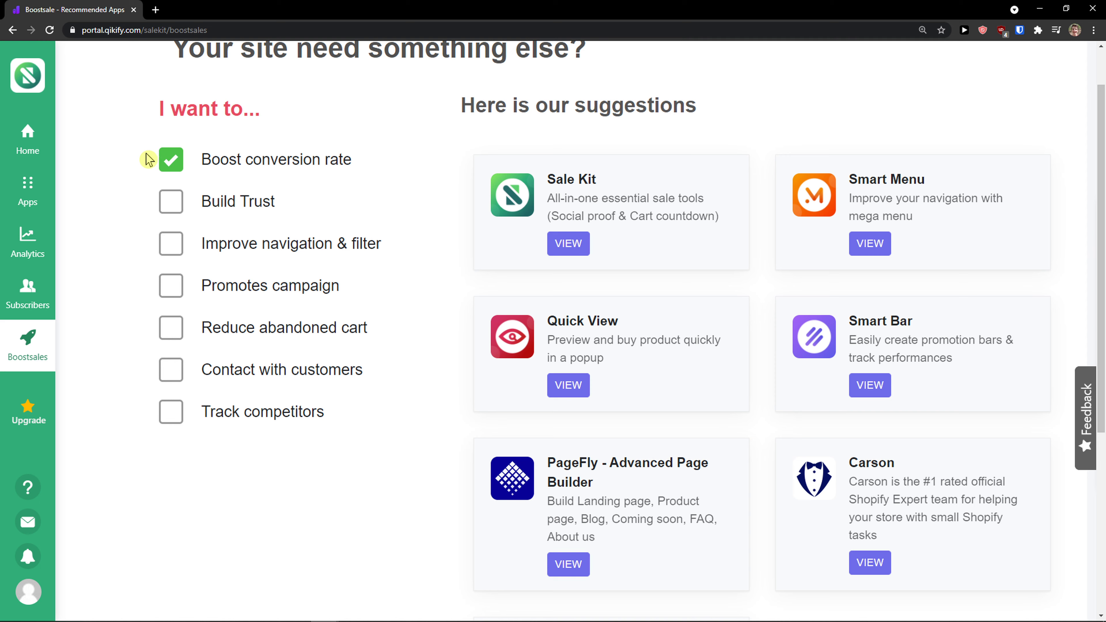
pyautogui.click(163, 165)
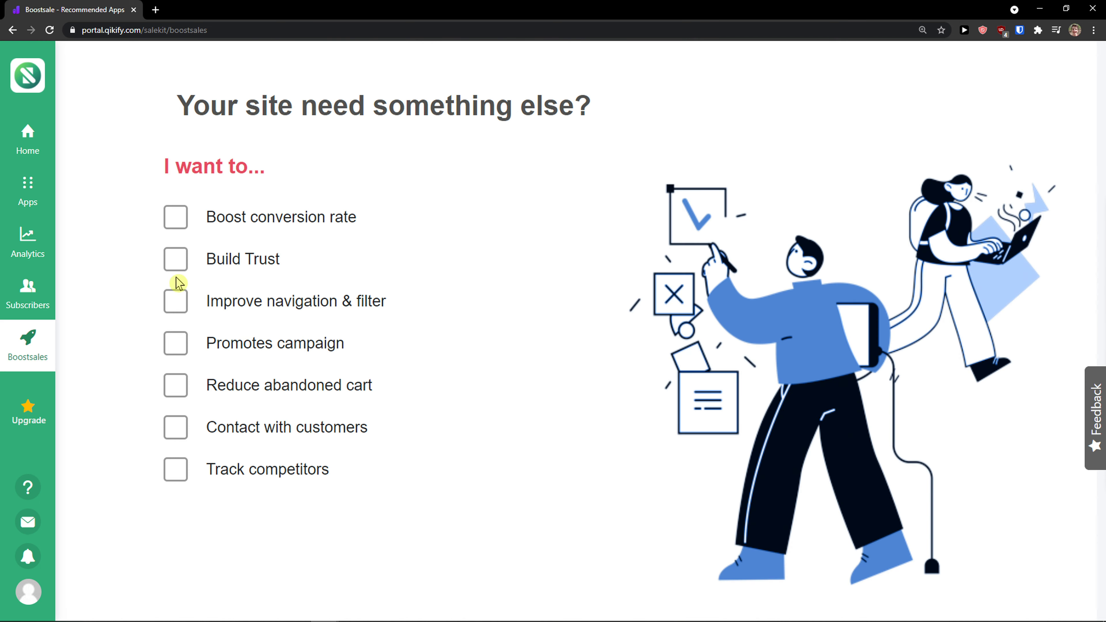
# - Check Improve navigation & filter and open the Quick View suggestion's app store page
pyautogui.click(174, 302)
pyautogui.click(568, 442)
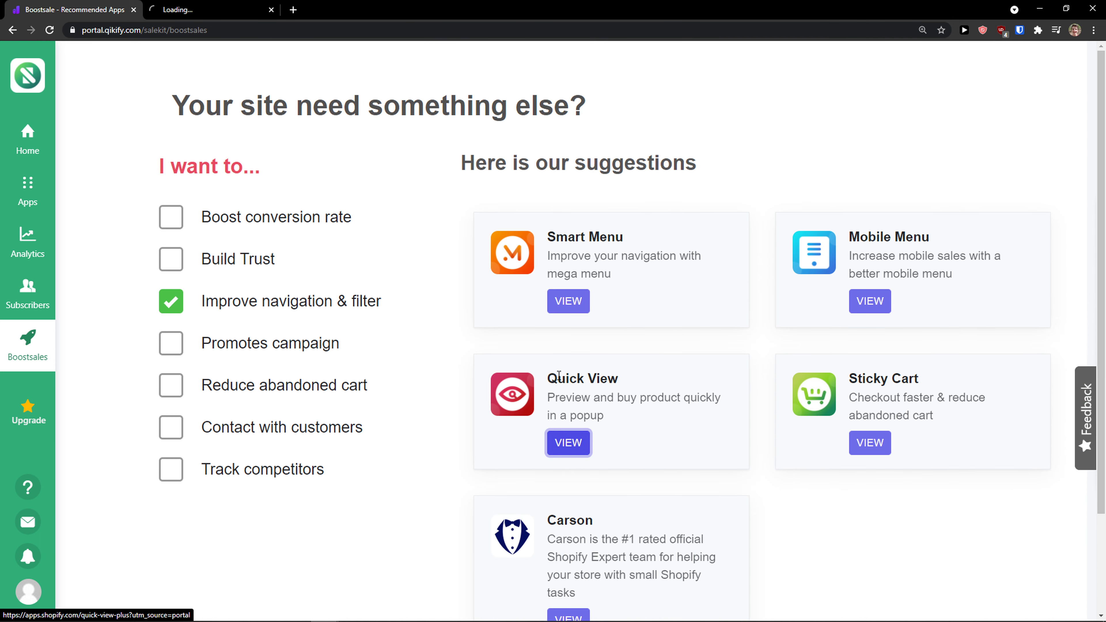
pyautogui.scroll(-1, 205, 326)
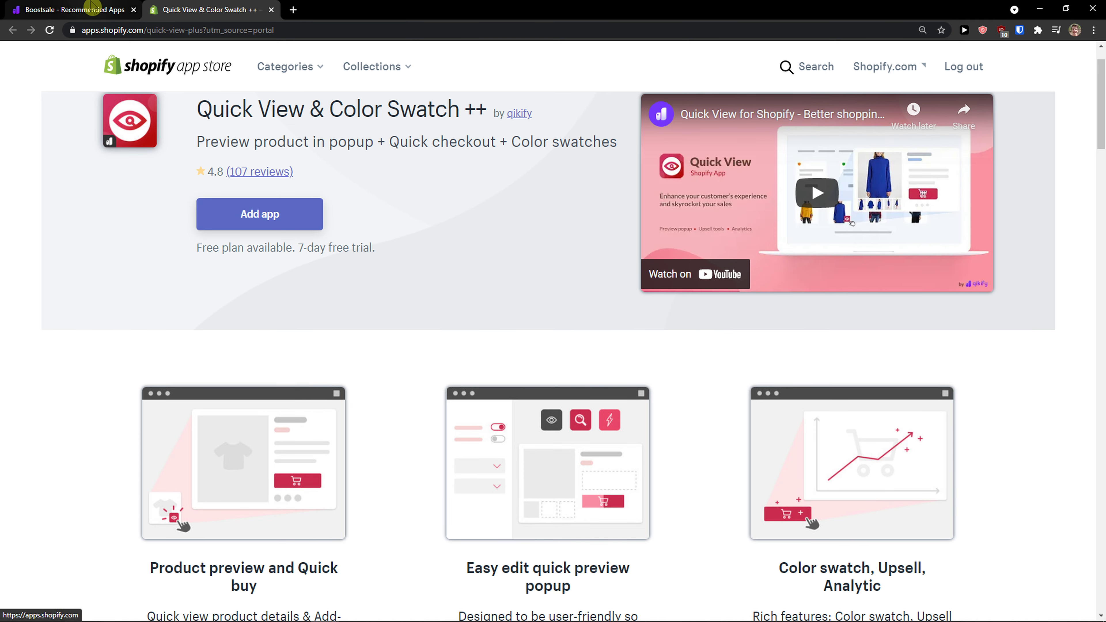
pyautogui.hotkey('ctrl', 'shift', 'Tab')
# - Switch the goal to Reduce abandoned cart and open the Sticky Cart suggestion's app store page
pyautogui.click(170, 383)
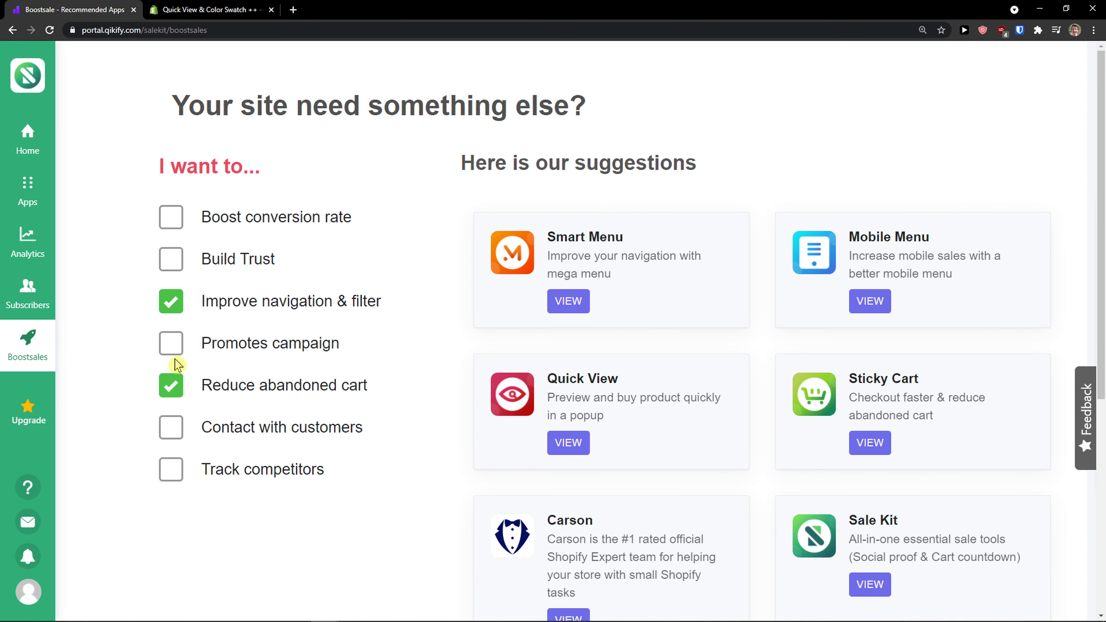
pyautogui.click(175, 310)
pyautogui.scroll(-1, 762, 413)
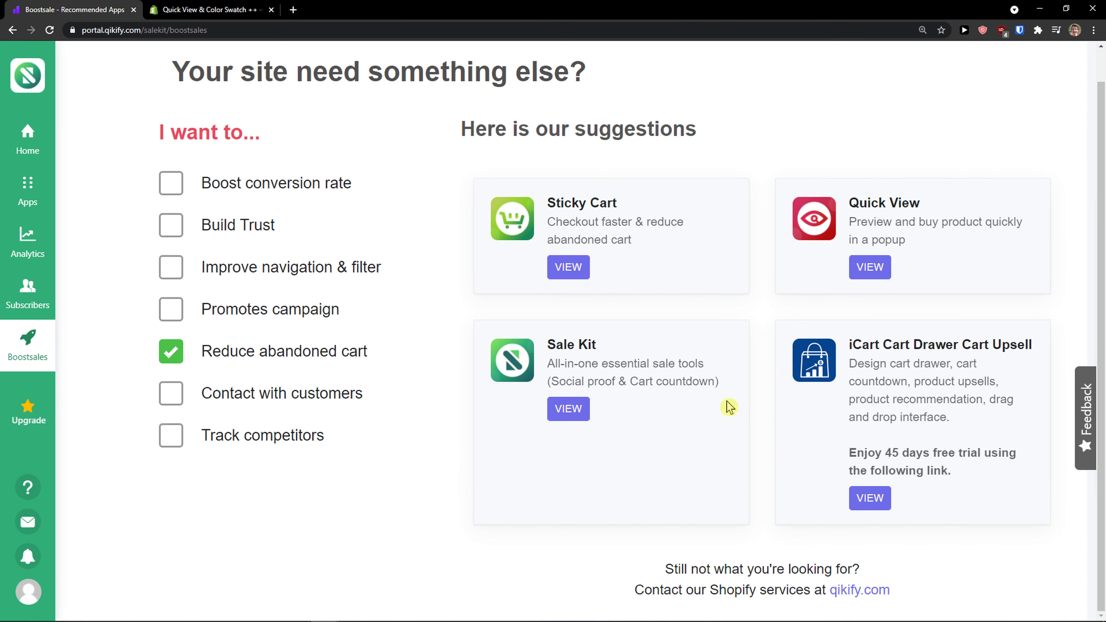
pyautogui.click(562, 278)
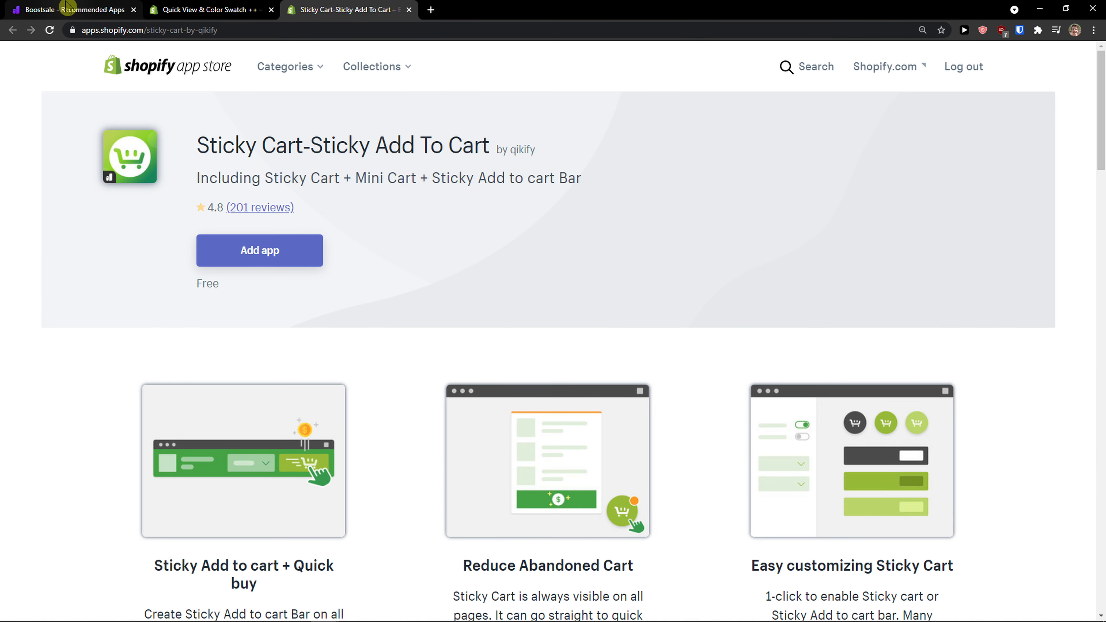
pyautogui.click(70, 10)
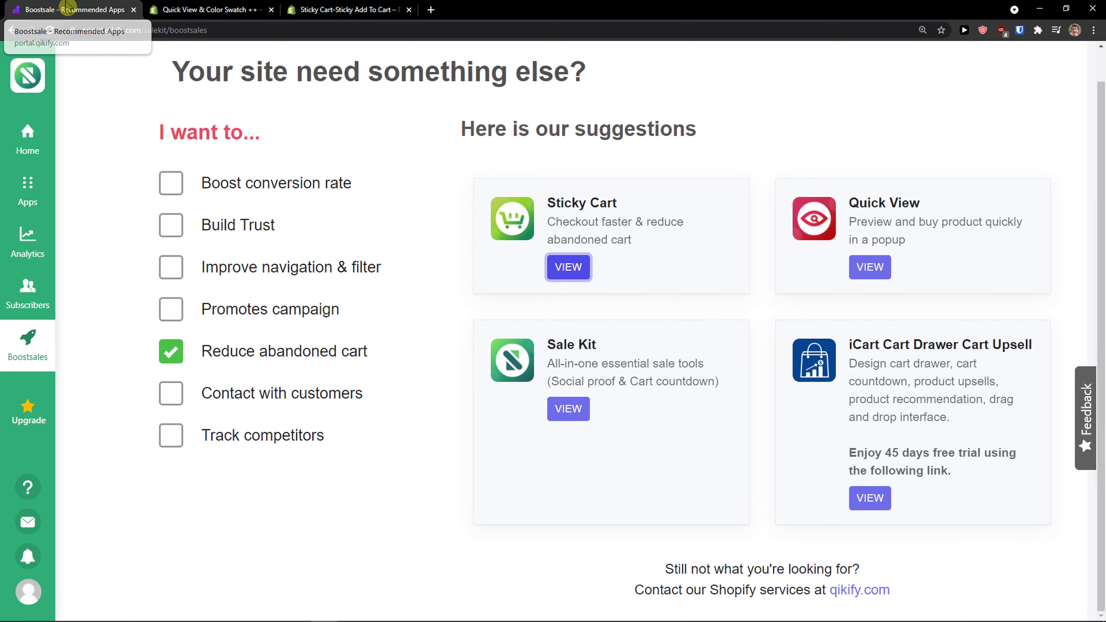
# - Switch the goal to Track competitors, open the Koala Inspector suggestion, and clear the goal
pyautogui.click(173, 360)
pyautogui.click(172, 466)
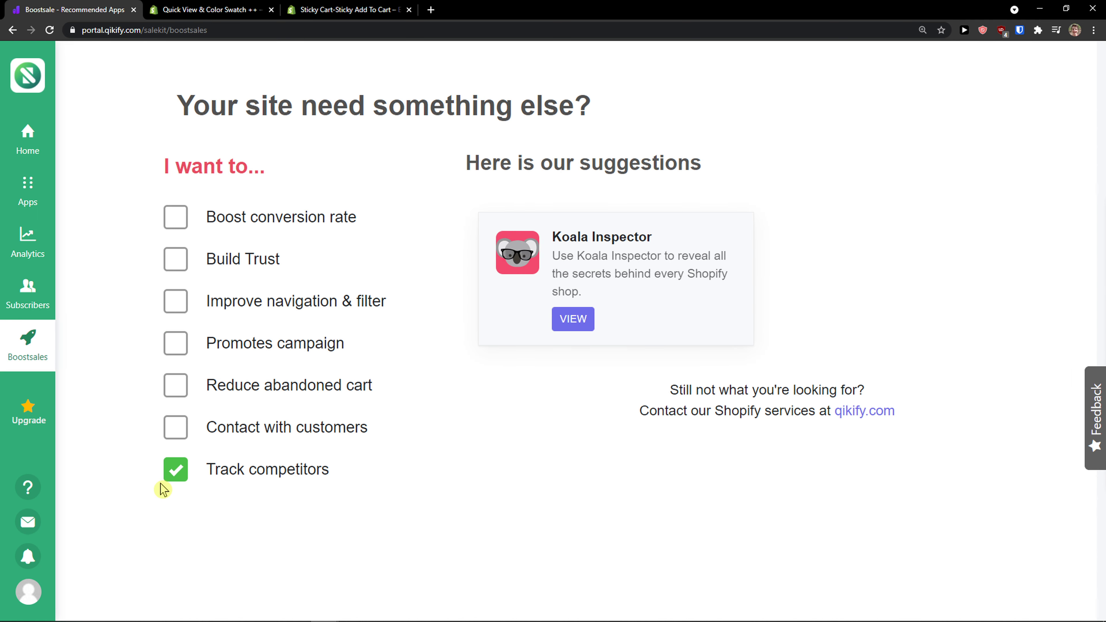
pyautogui.click(565, 329)
pyautogui.click(177, 468)
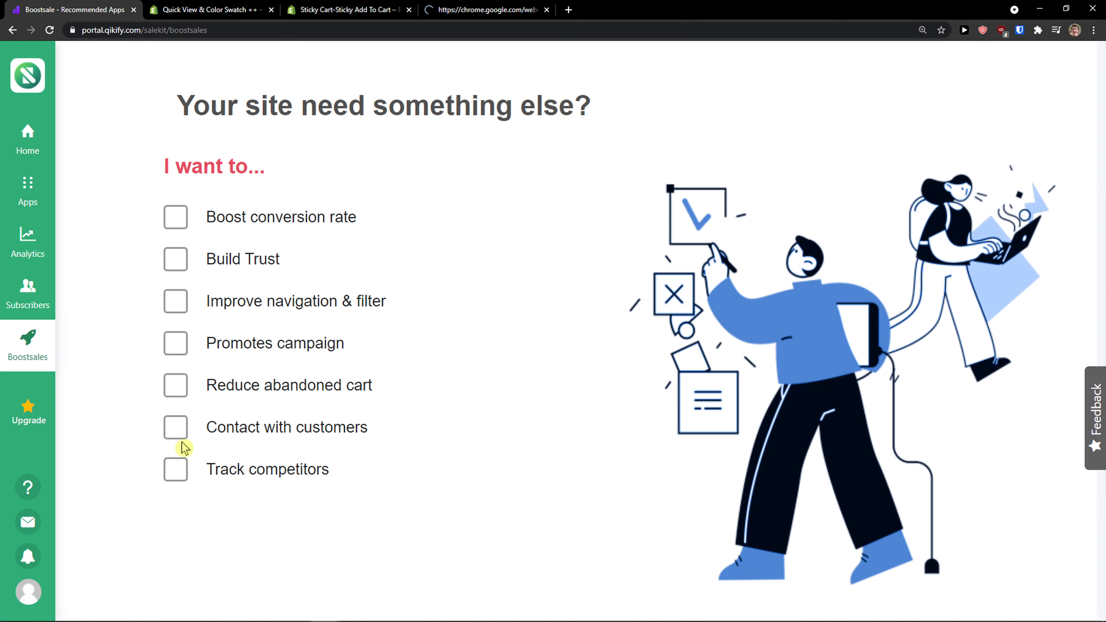
# - Check Contact with customers and open the Smart Menu suggestion's app store page to browse it
pyautogui.click(177, 427)
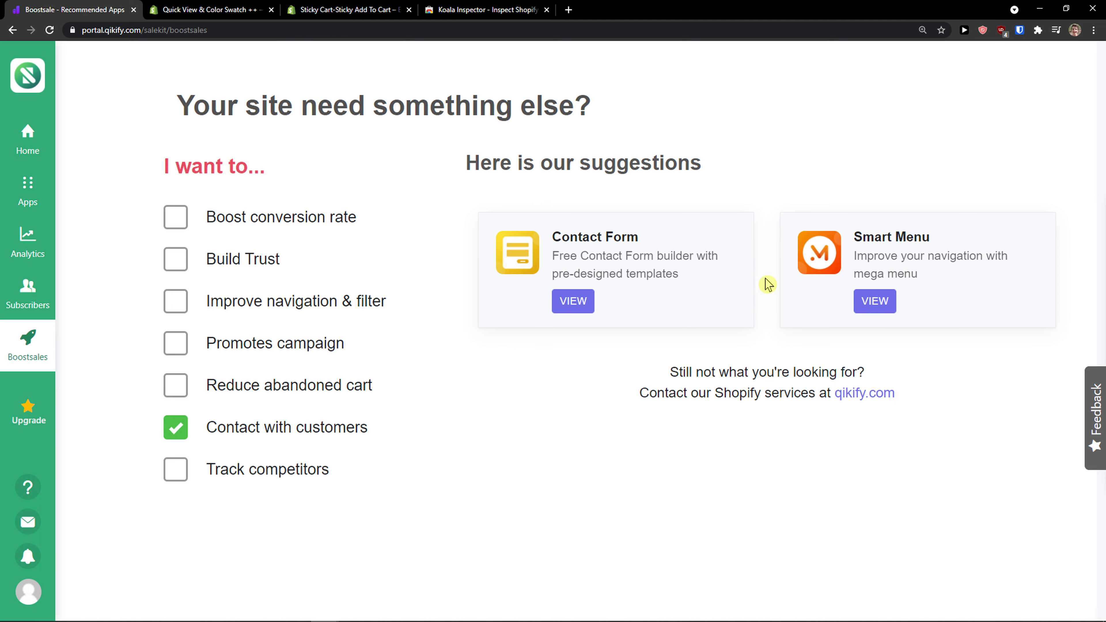
pyautogui.click(875, 300)
pyautogui.click(498, 14)
pyautogui.click(592, 12)
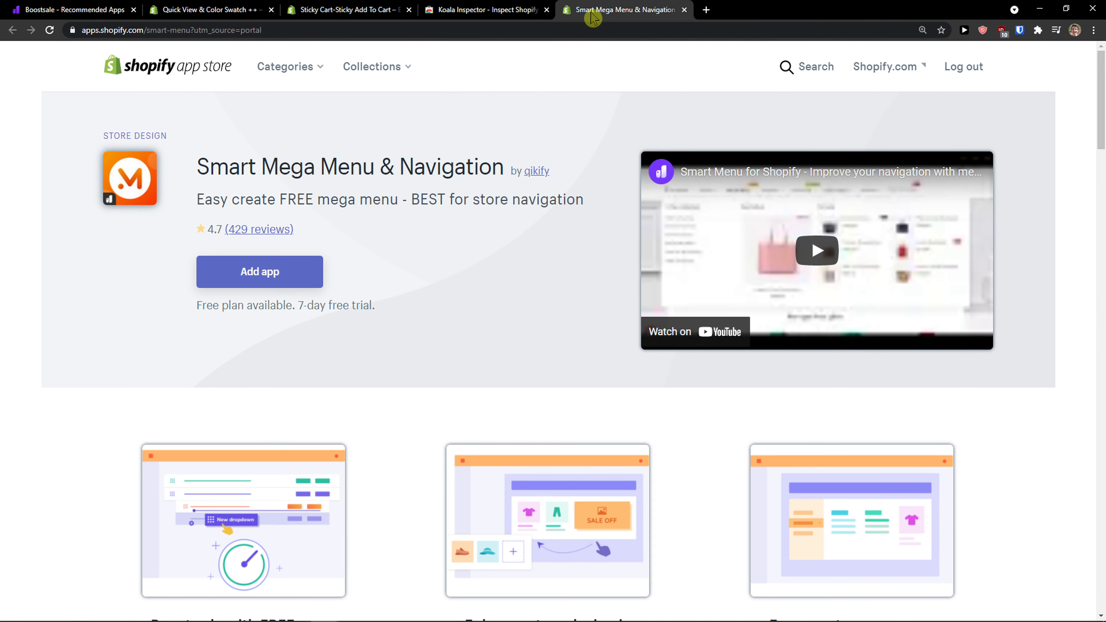
pyautogui.scroll(-1, 474, 150)
pyautogui.scroll(1, 459, 150)
pyautogui.click(83, 12)
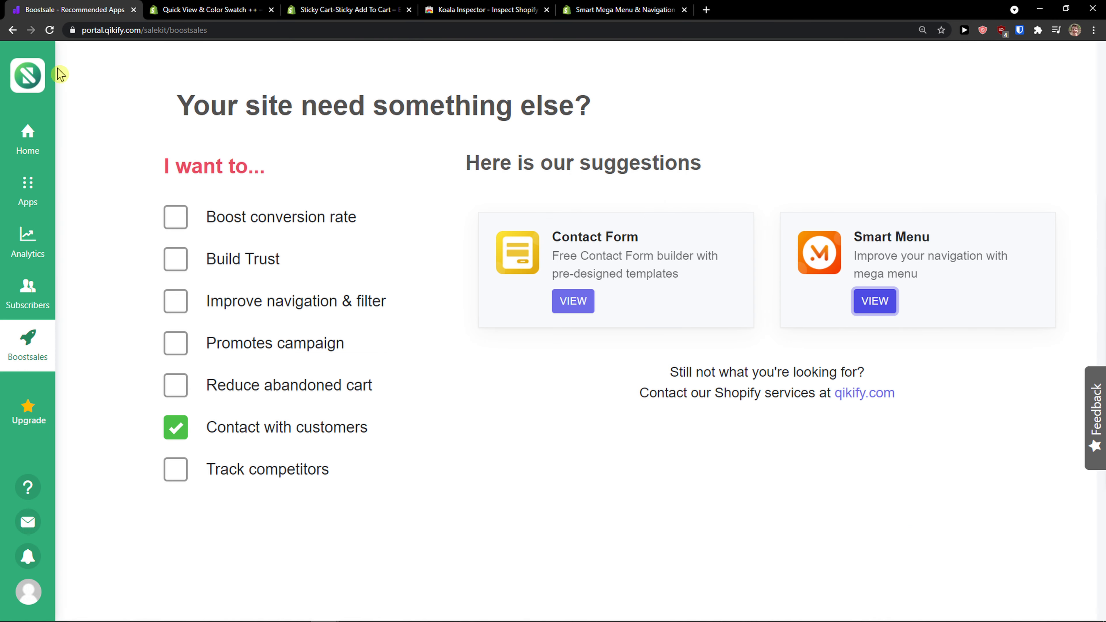
# - Return to the Sale Kit home dashboard
pyautogui.click(207, 6)
pyautogui.click(70, 10)
pyautogui.click(22, 77)
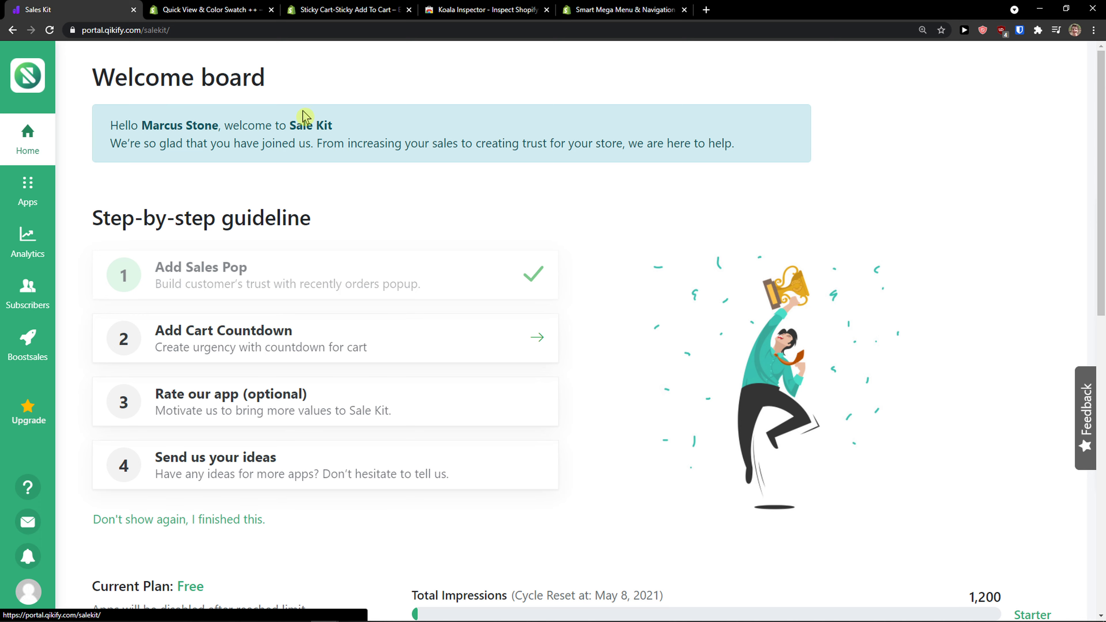
# - Search the Shopify app store for sale kit
pyautogui.click(213, 9)
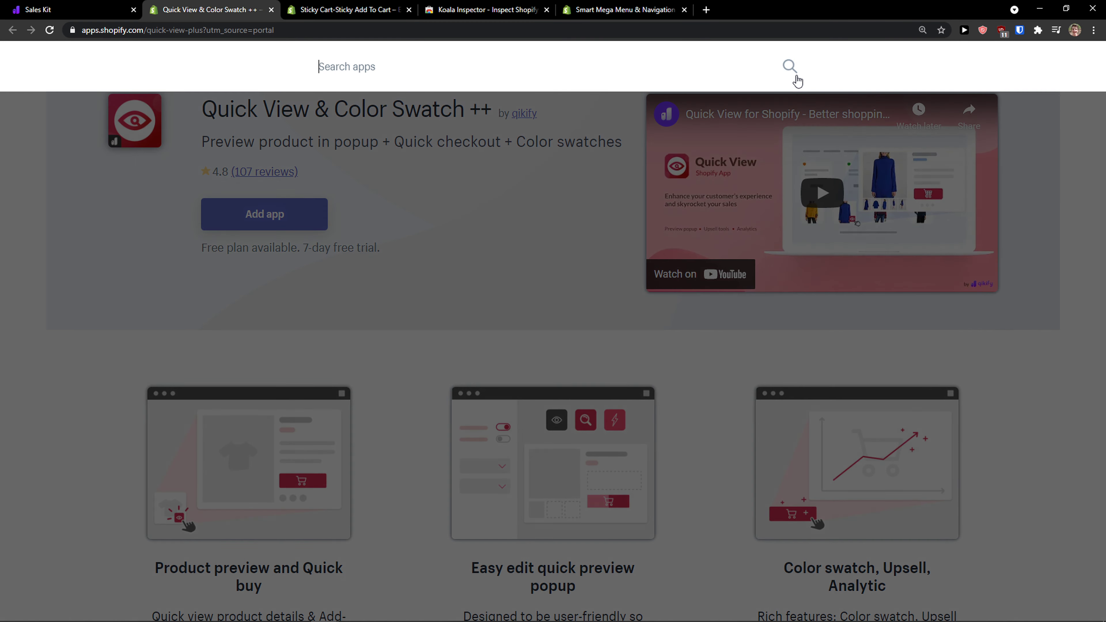
pyautogui.write('sale kit')
pyautogui.click(796, 78)
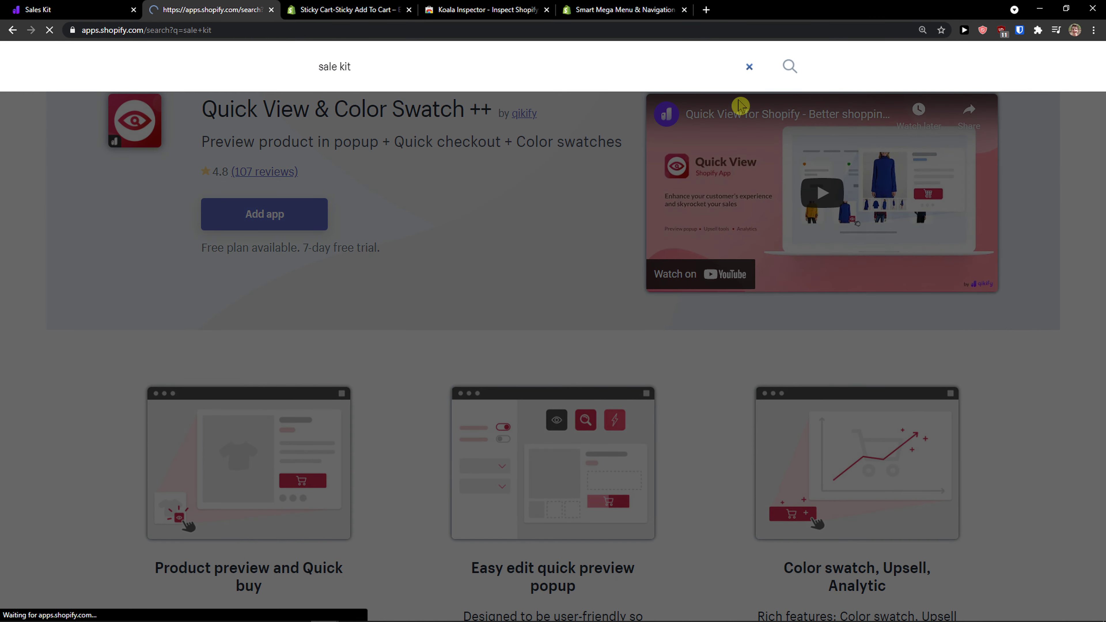